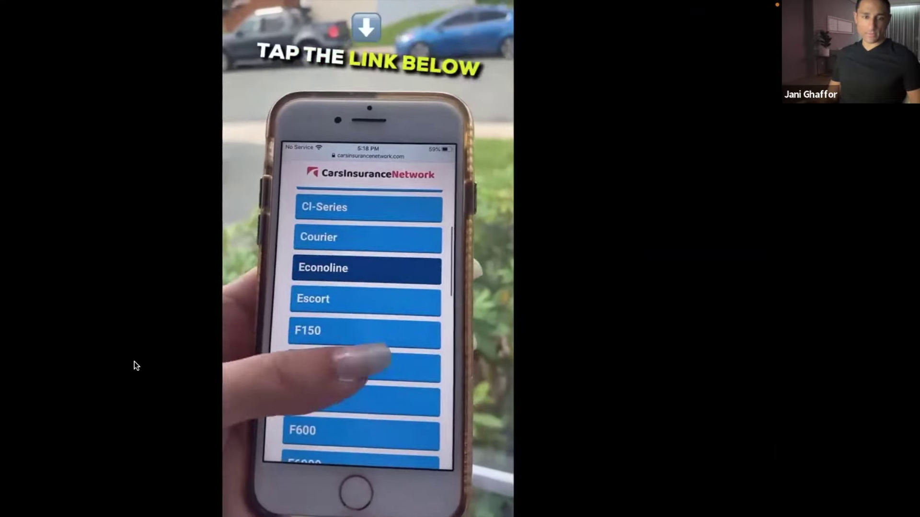
Replay the ex insider ad back from 0:23 down to 0:13, then exit full screen.
mouse_move(127, 443)
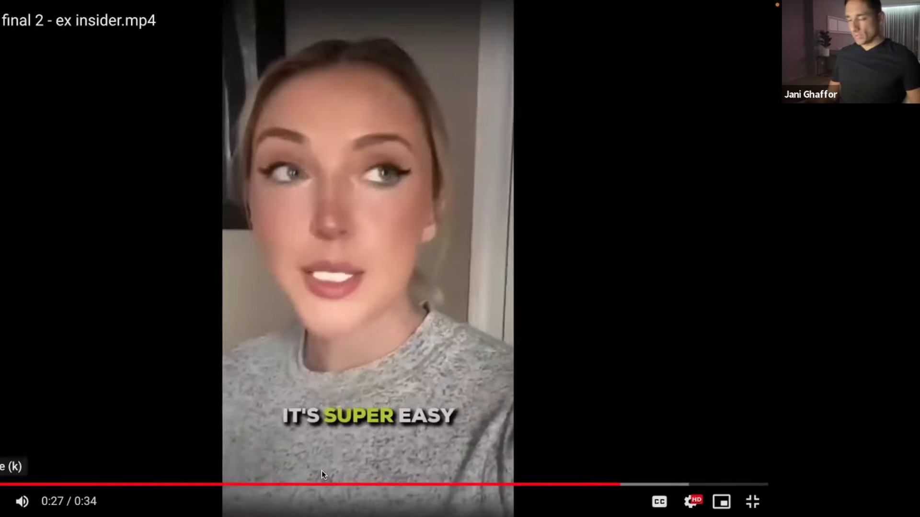
click(508, 485)
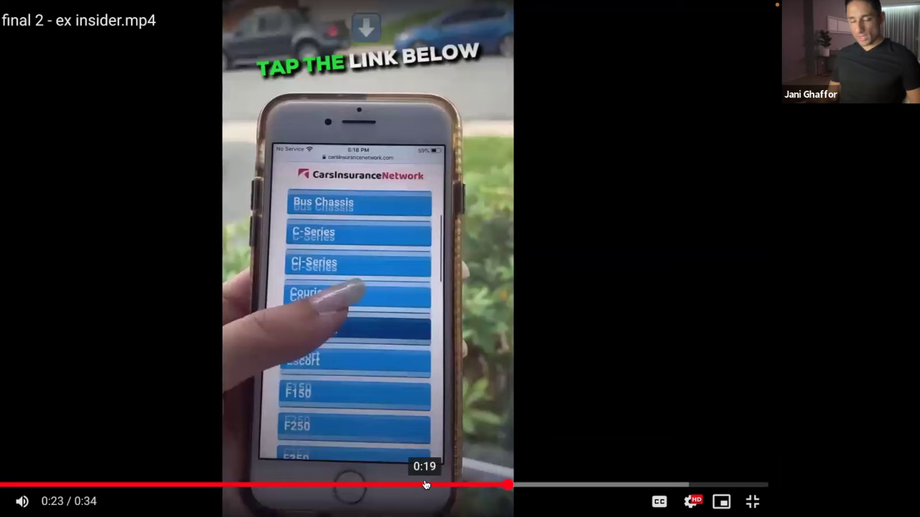
click(426, 485)
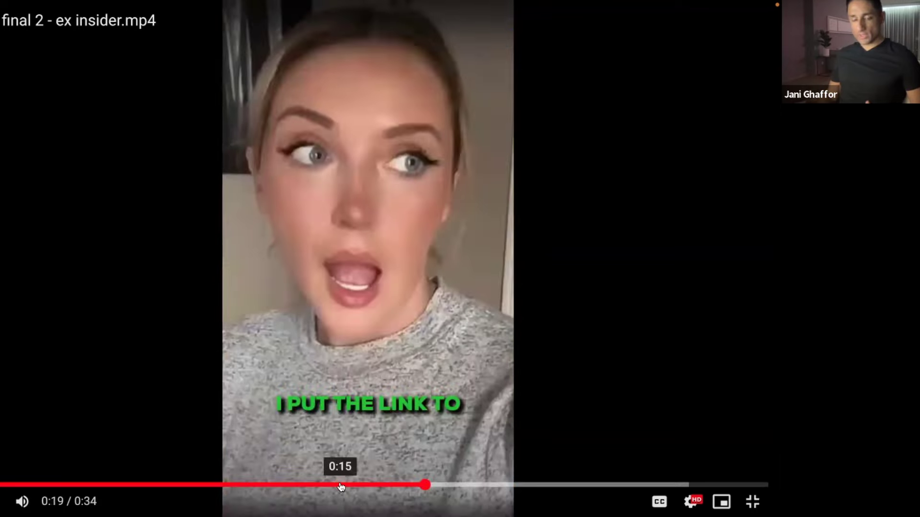
click(340, 485)
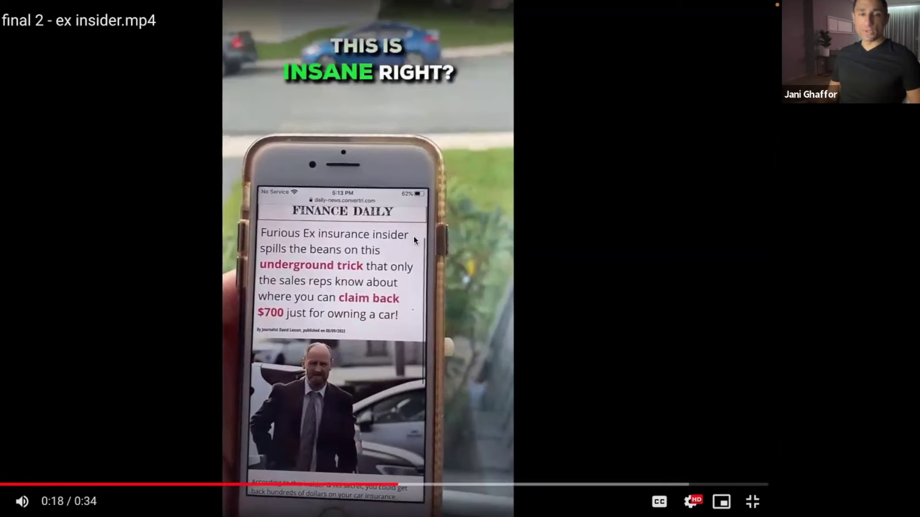
click(310, 484)
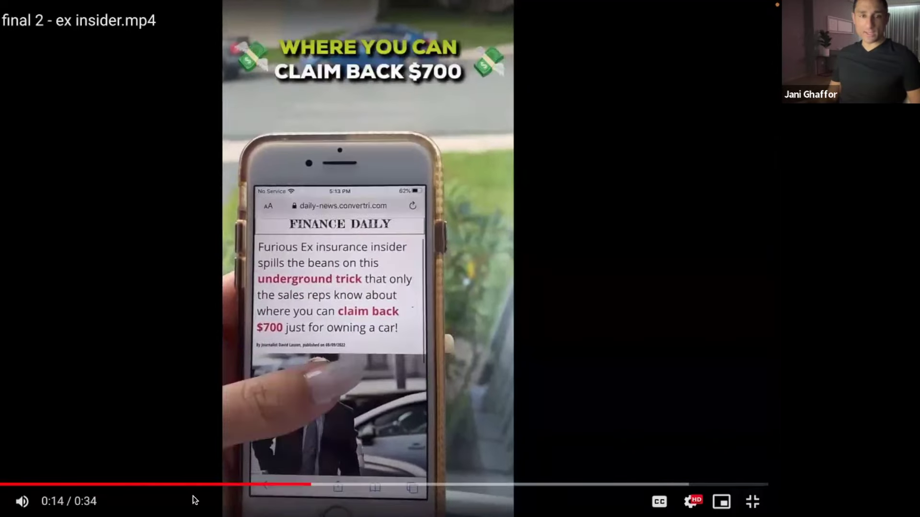
click(282, 485)
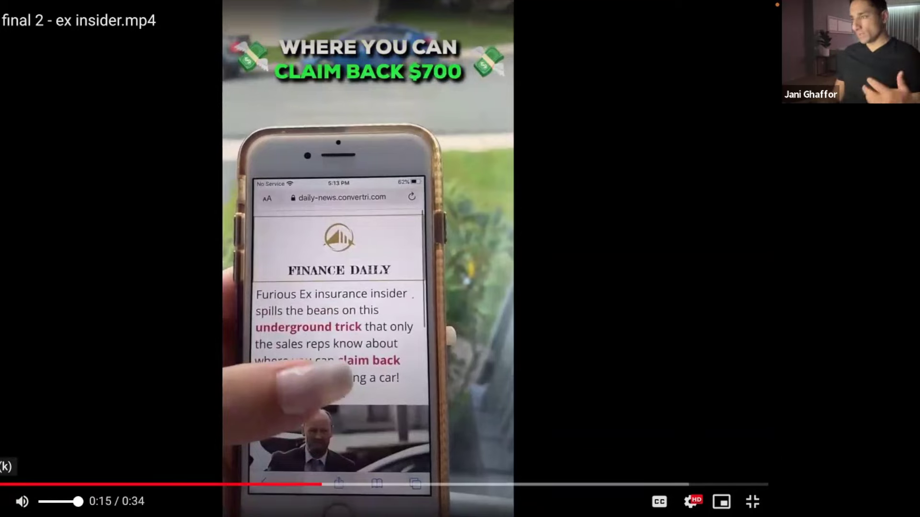
key(k)
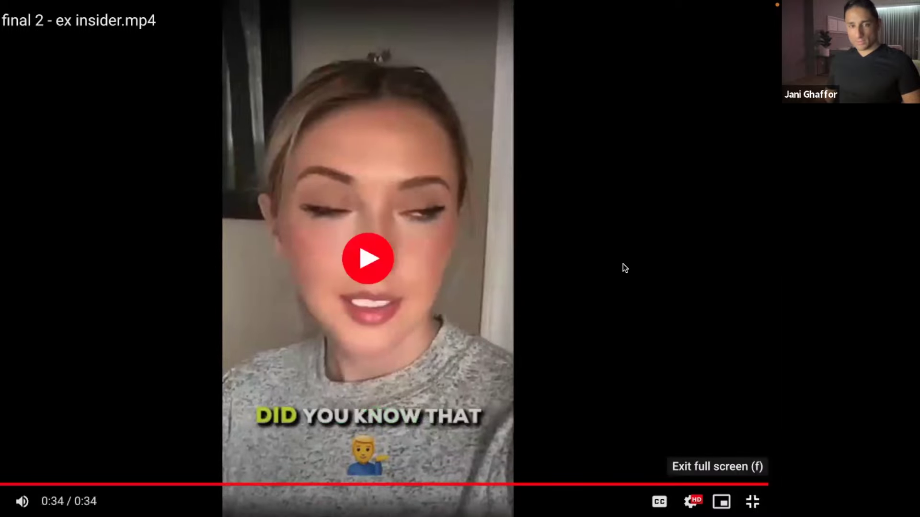
key(Escape)
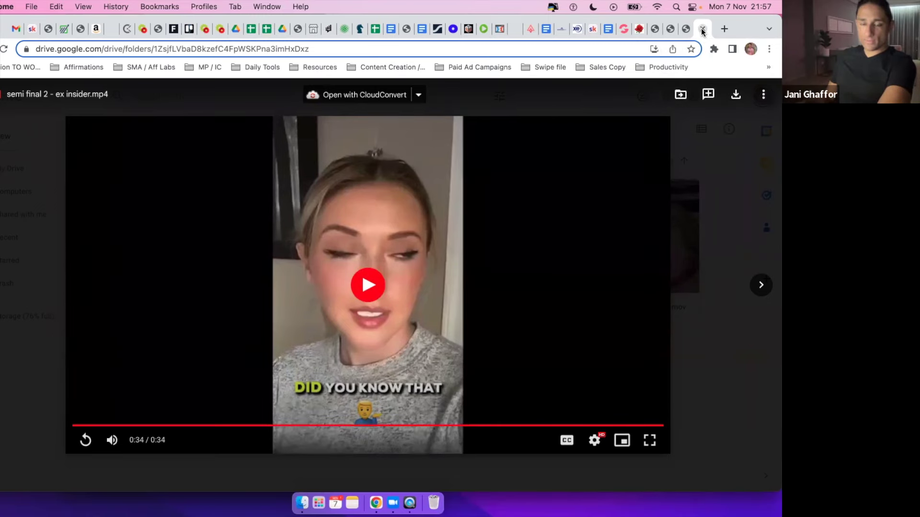
Close the Google Drive tab showing the ex insider video preview.
click(703, 29)
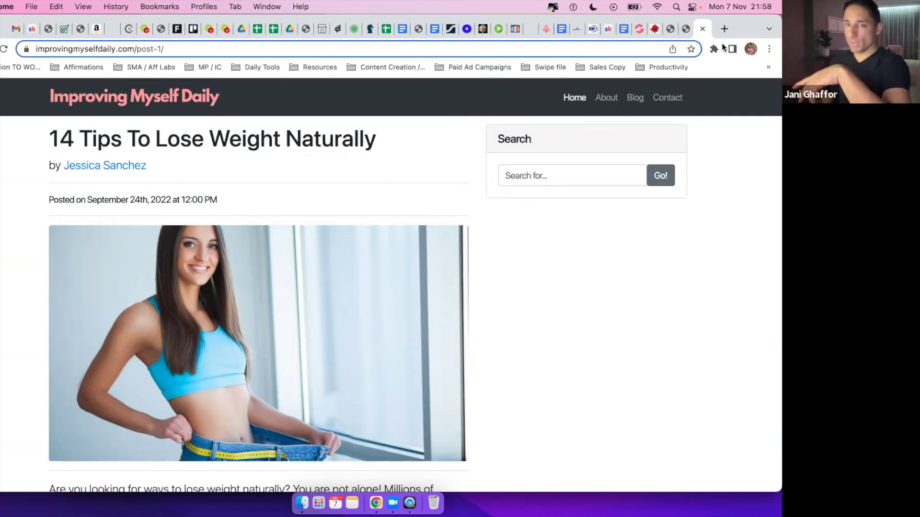
Go to the Aff Labs Skool community's Classroom and open the Rapid Profit TikTok Ads course.
click(149, 69)
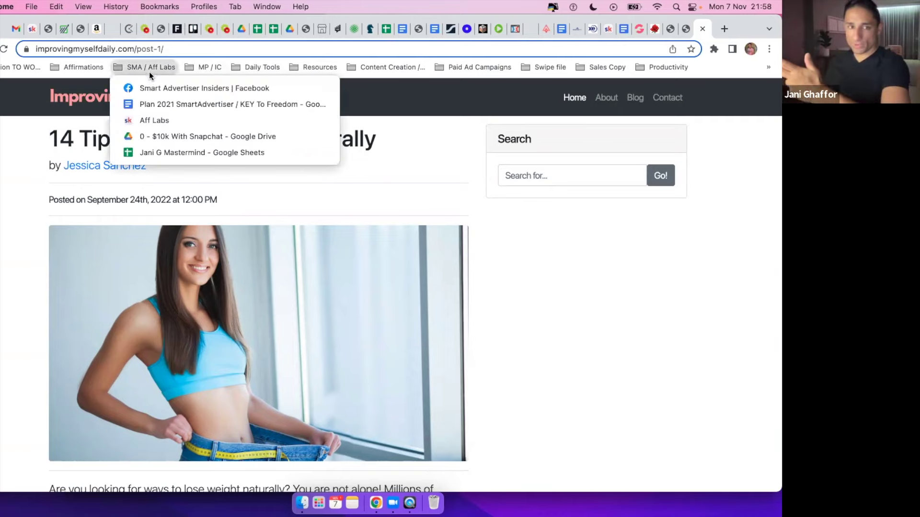
click(155, 121)
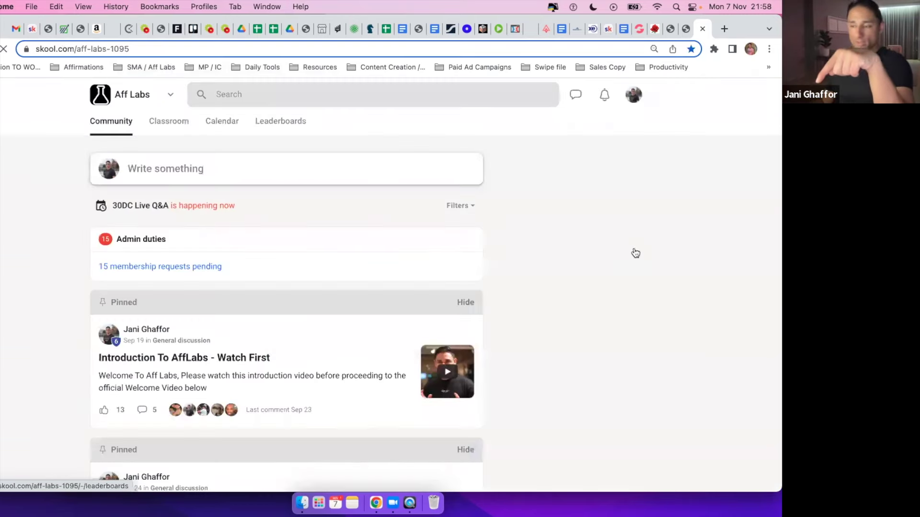
click(154, 133)
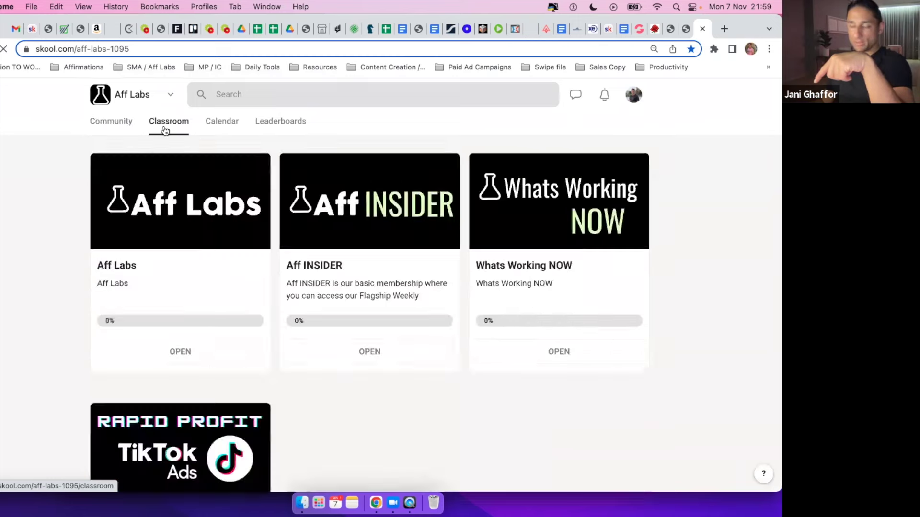
click(206, 423)
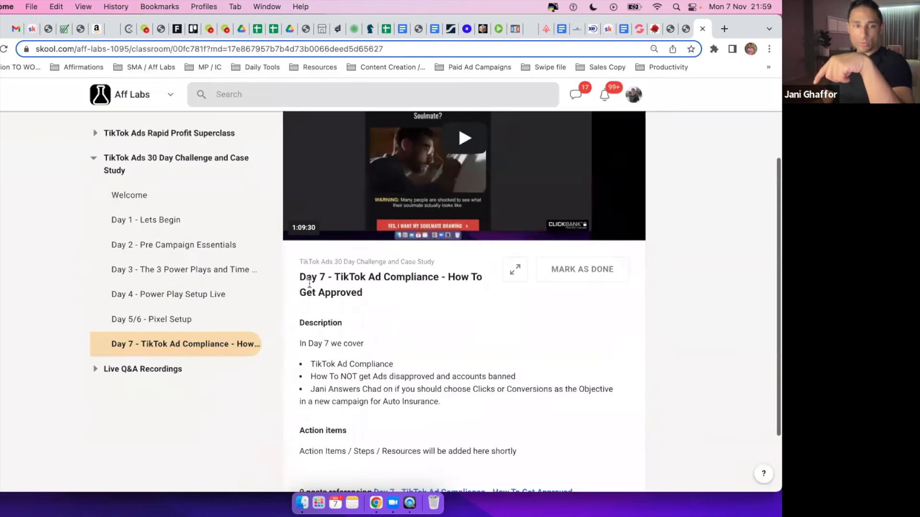
Expand the Superclass lessons and open Pt.2a The 3 Keys To TikTok Ads Profits.
scroll(158, 191, up, 3)
click(156, 208)
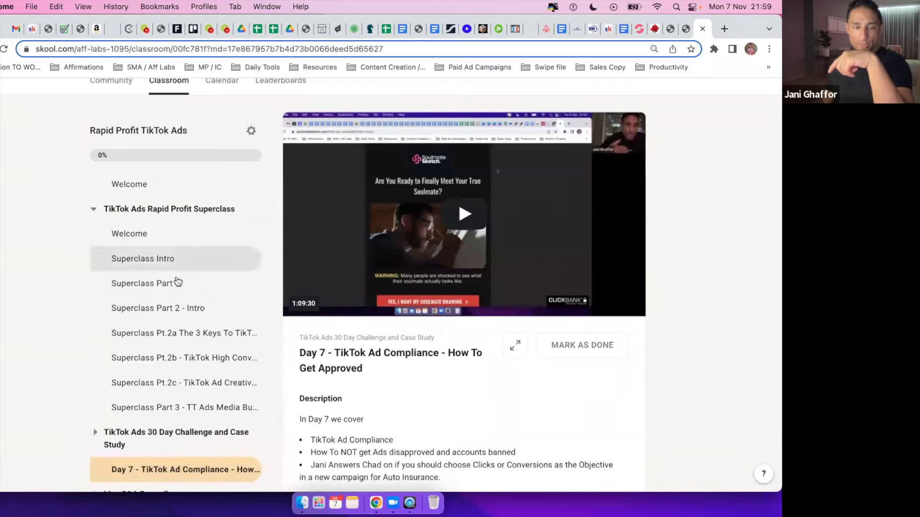
click(223, 335)
scroll(497, 307, down, 3)
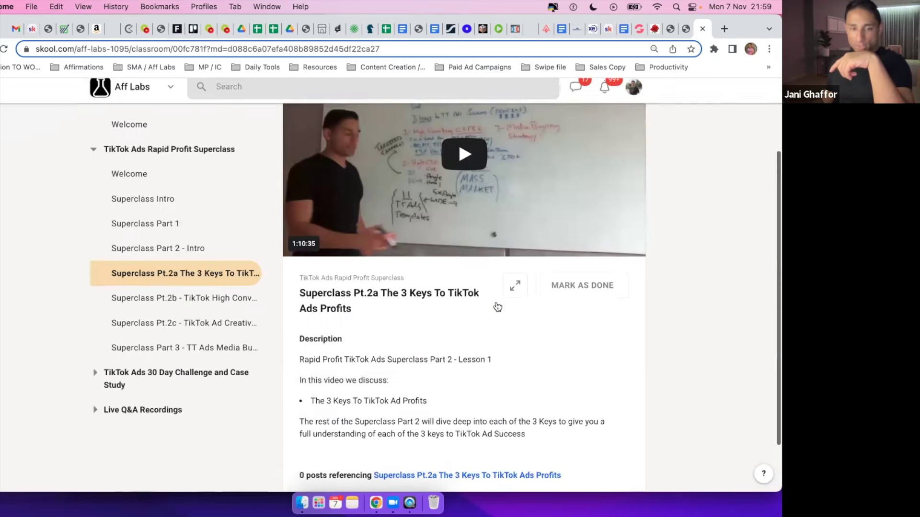
scroll(498, 307, down, 2)
scroll(495, 301, up, 5)
scroll(496, 306, up, 5)
scroll(498, 307, down, 5)
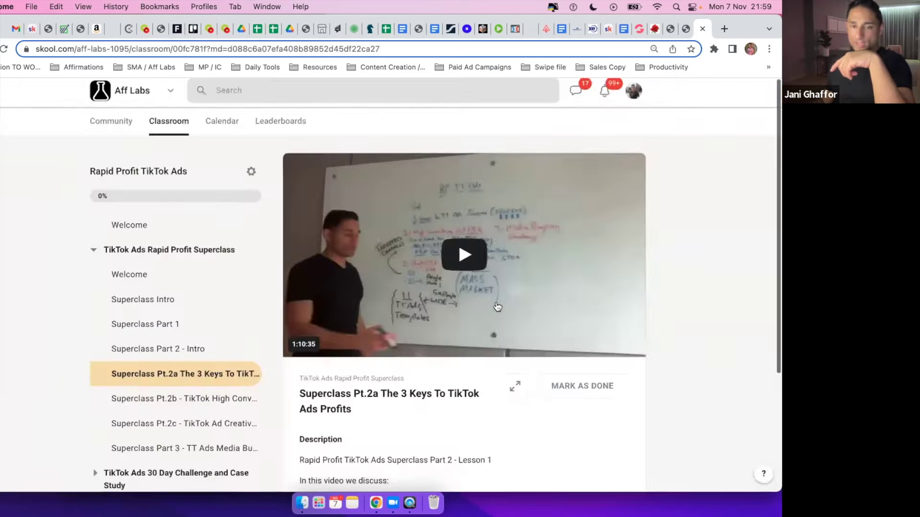
scroll(497, 306, up, 5)
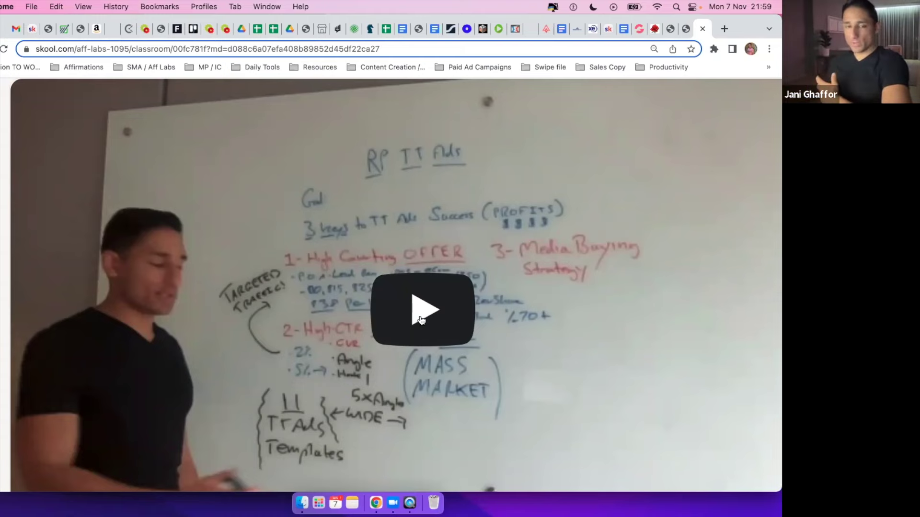
key(Escape)
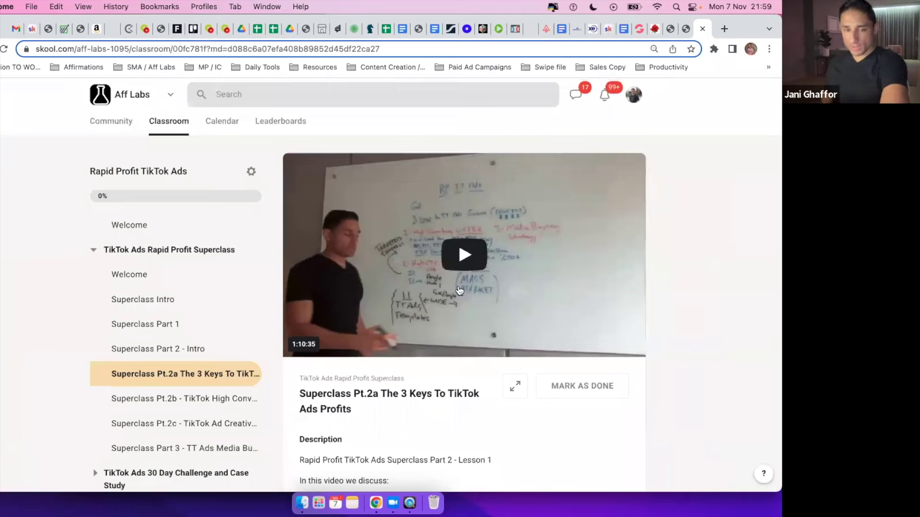
Open the Superclass Pt.2b lesson and highlight its title and 'Coming soon' text.
click(143, 404)
drag(322, 190, 354, 190)
drag(309, 240, 330, 240)
drag(386, 190, 517, 190)
click(516, 189)
scroll(514, 189, down, 2)
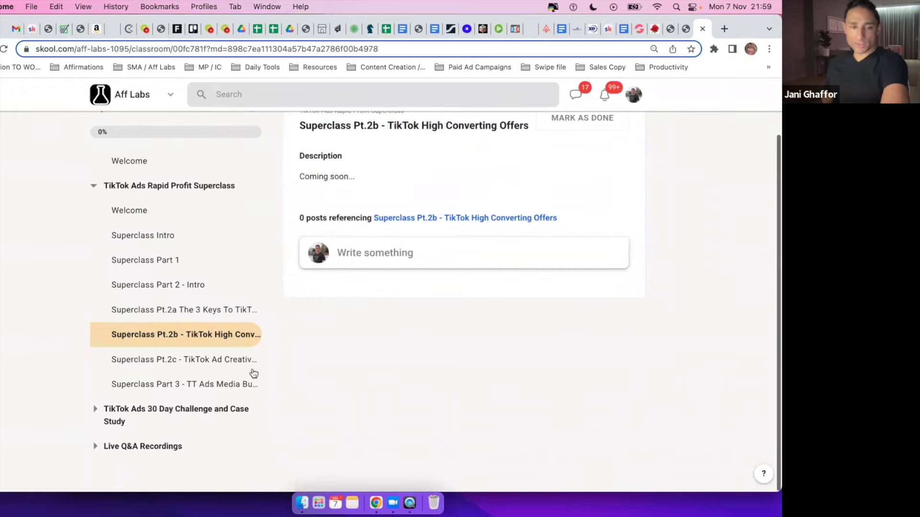
Open Superclass Pt.2c - TikTok Ad Creative Formula and highlight 'TikTok Ad Creative' in its title.
click(228, 366)
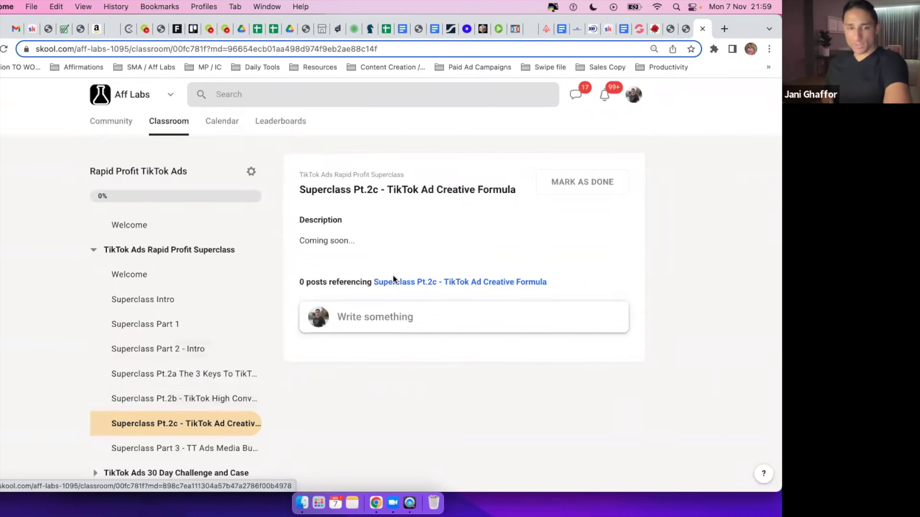
drag(385, 190, 494, 186)
click(493, 186)
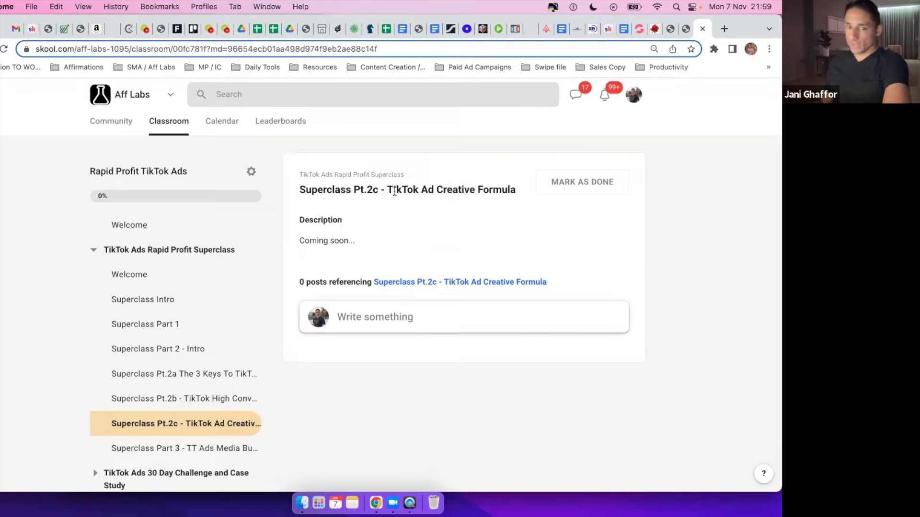
drag(396, 191, 465, 190)
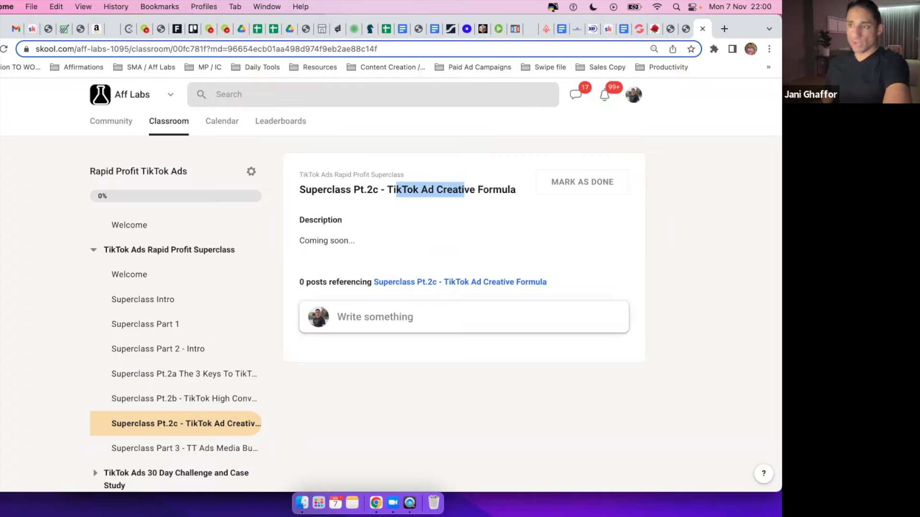
drag(301, 190, 444, 190)
click(372, 190)
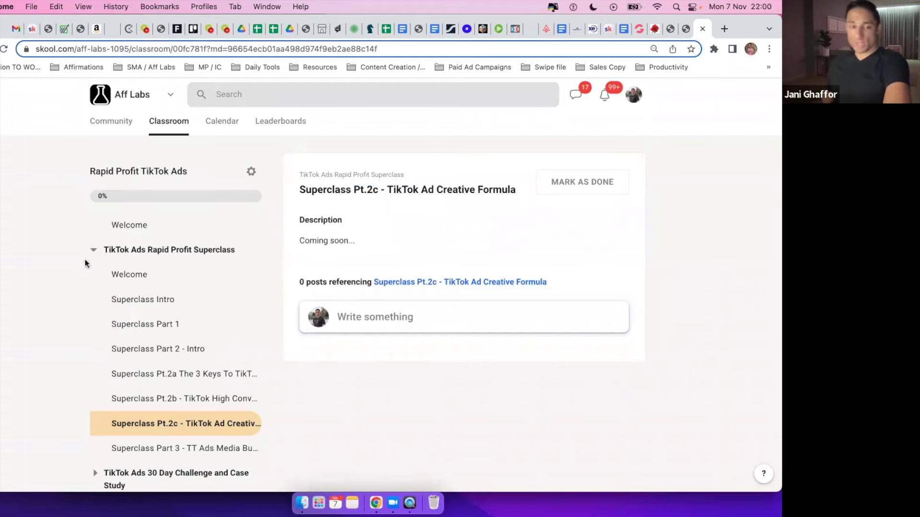
scroll(174, 323, down, 2)
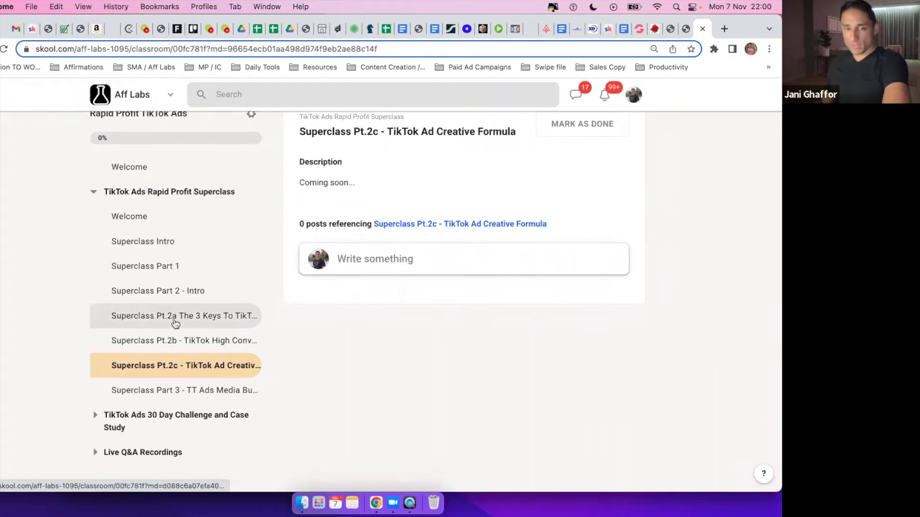
scroll(175, 321, up, 1)
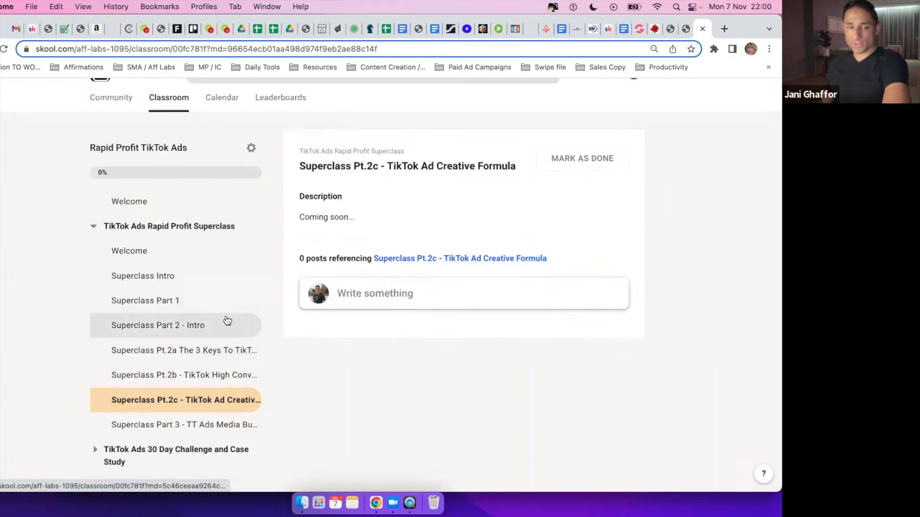
scroll(364, 330, down, 1)
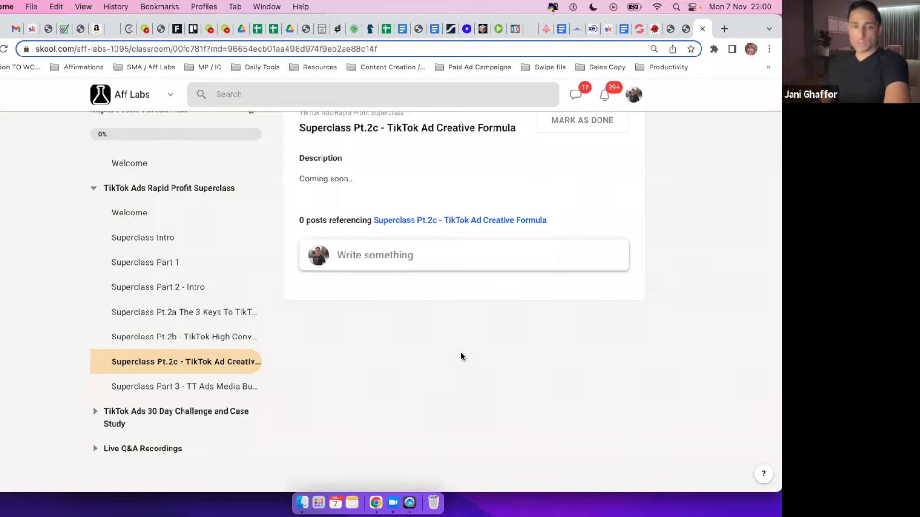
scroll(476, 164, up, 2)
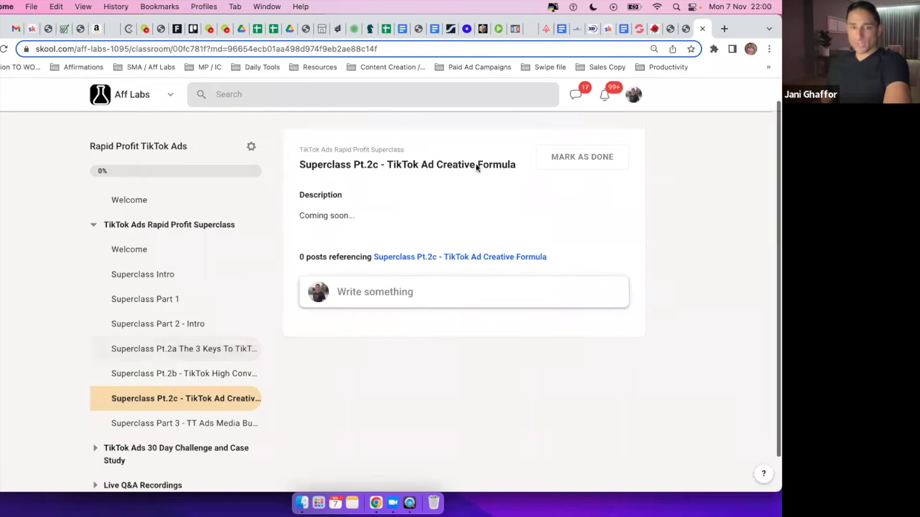
drag(390, 166, 436, 166)
click(436, 165)
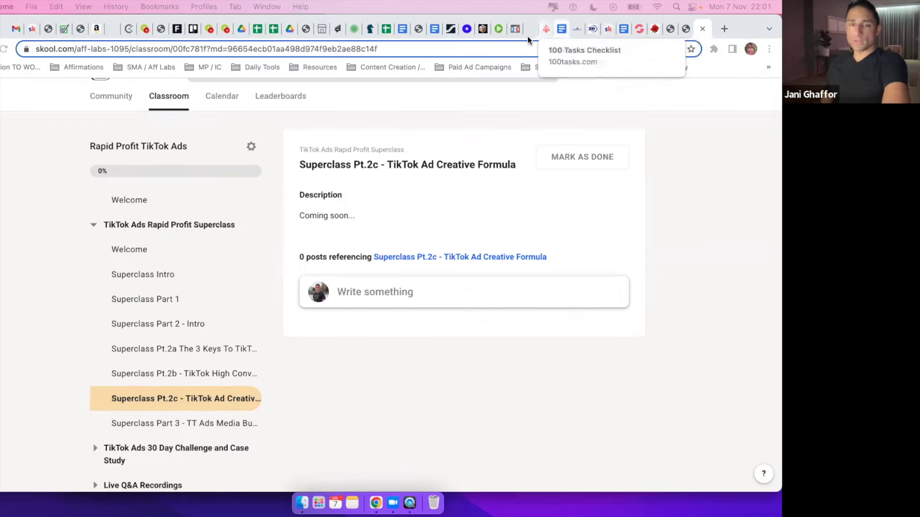
Bring the TikTok script document forward and highlight the Finding true love line.
key(ctrl+Up)
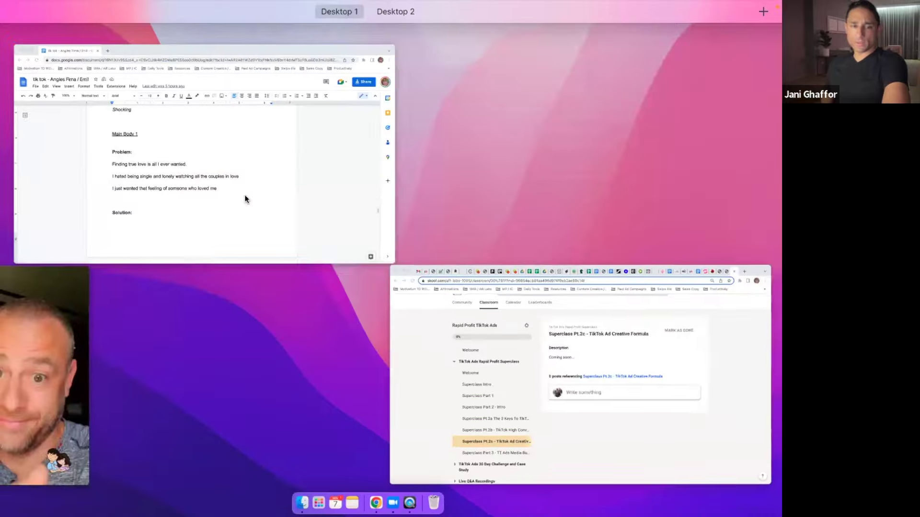
click(211, 202)
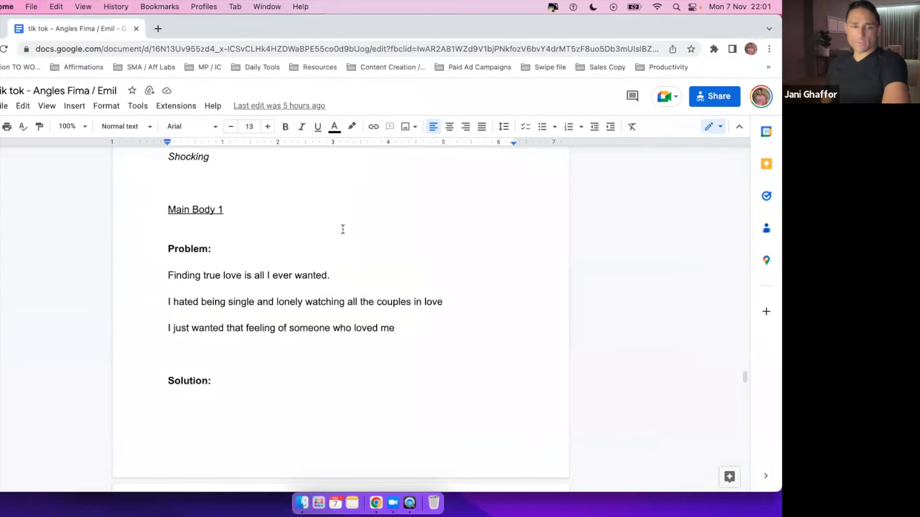
scroll(319, 347, up, 2)
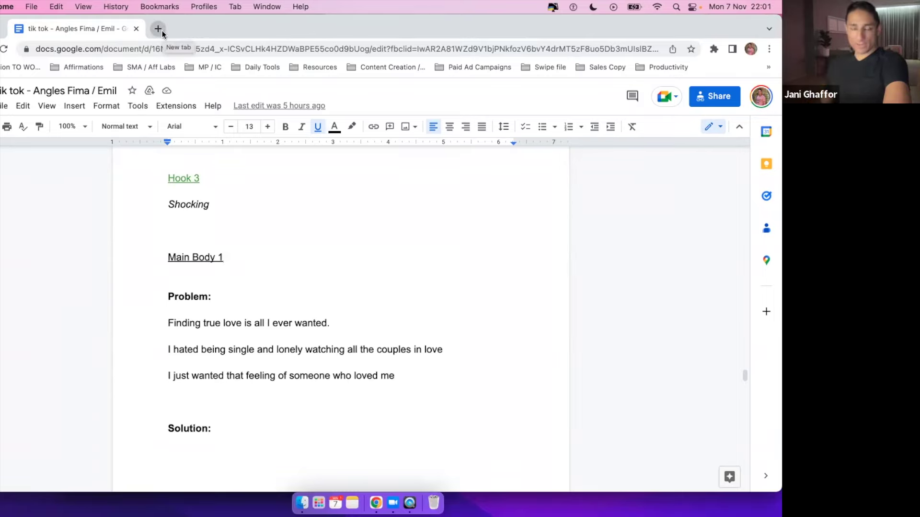
drag(182, 323, 222, 324)
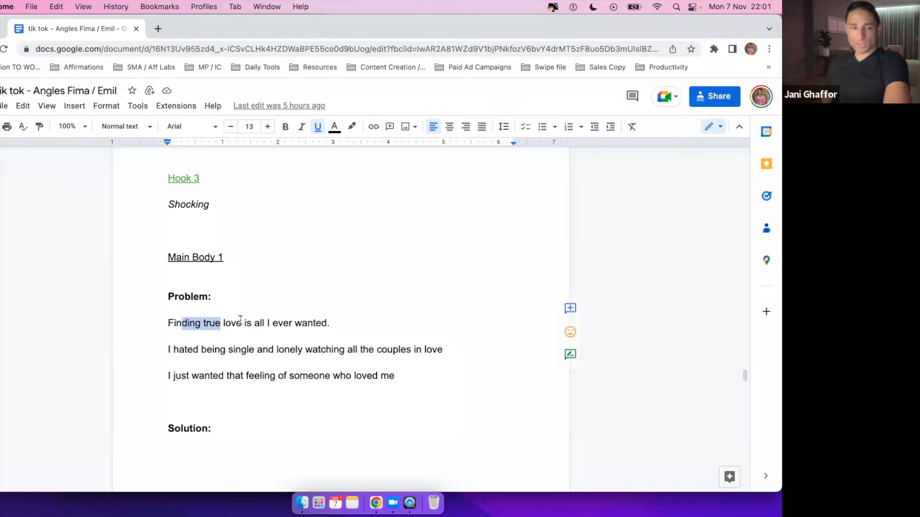
scroll(298, 318, up, 10)
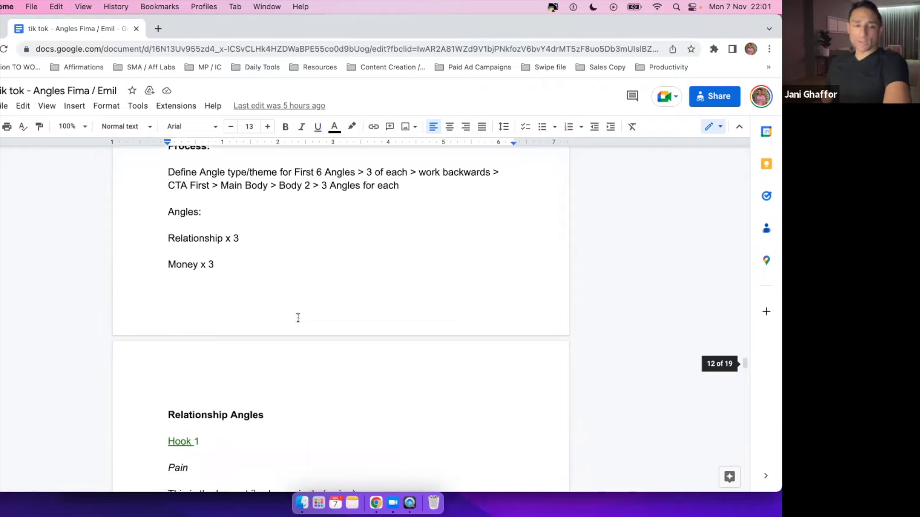
scroll(298, 318, down, 4)
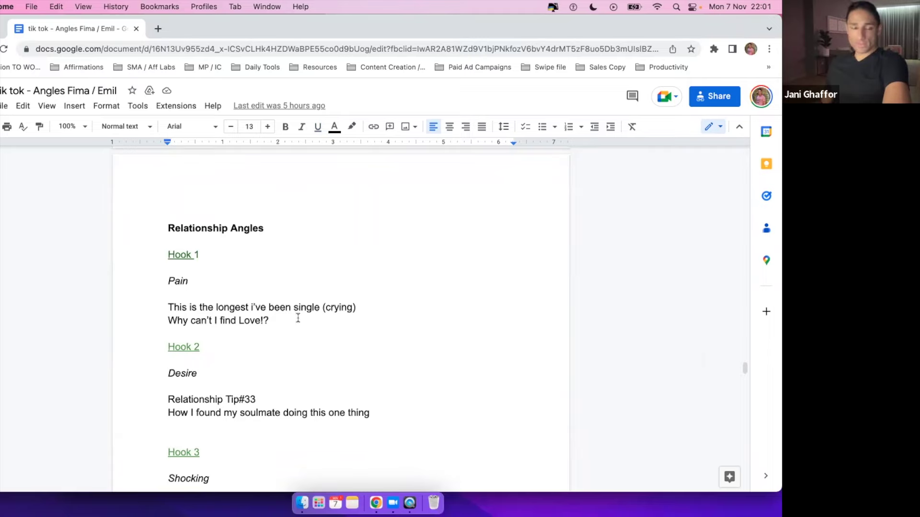
Zoom the script to 125% and place the cursor in Main Body 1's Problem label.
click(68, 126)
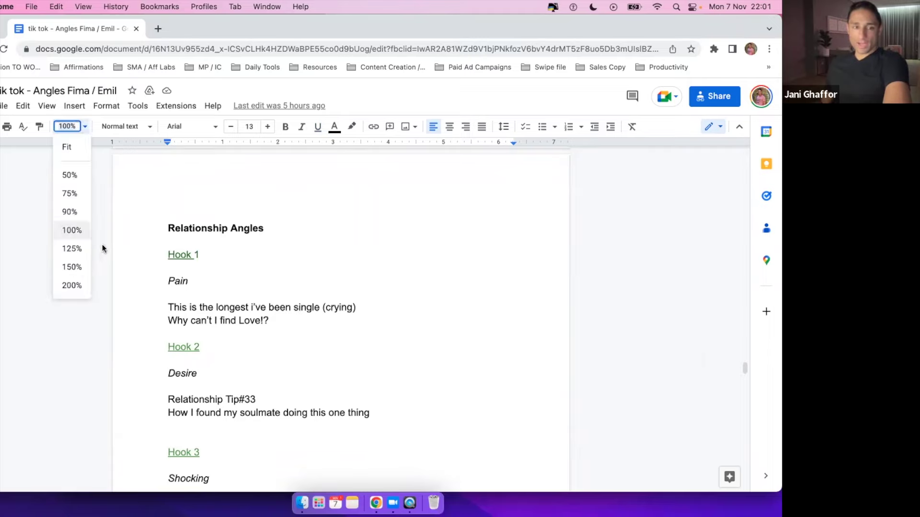
click(72, 249)
scroll(249, 244, down, 1)
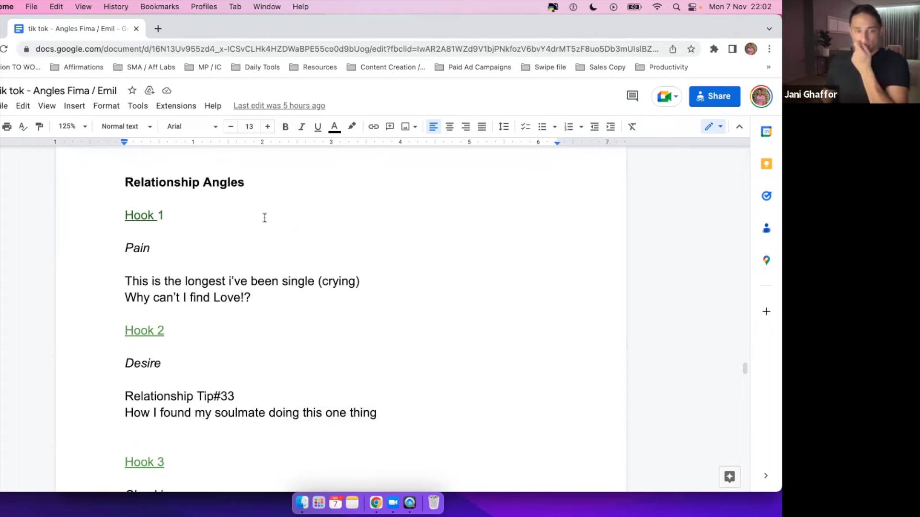
scroll(264, 218, down, 8)
scroll(264, 218, up, 1)
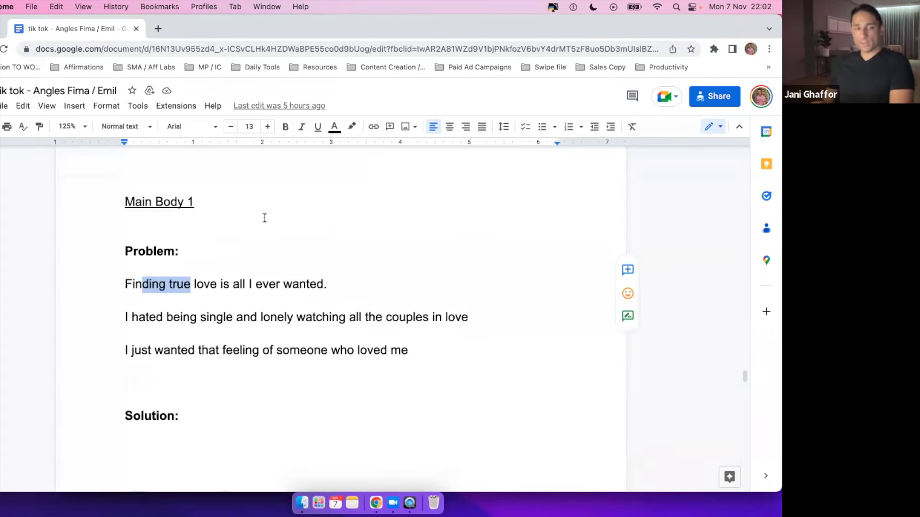
click(153, 200)
drag(135, 200, 180, 201)
click(183, 244)
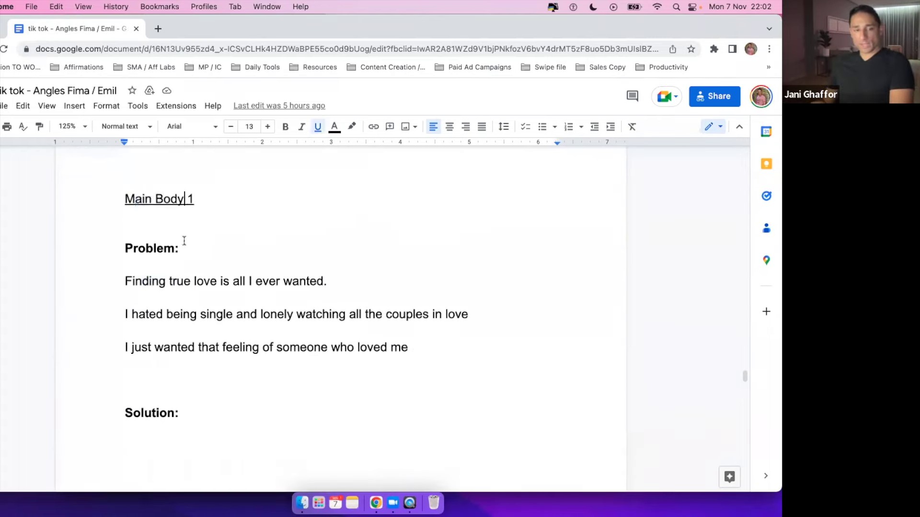
Insert a line break above Main CTA 1 so it starts on the next page.
scroll(128, 246, down, 5)
scroll(152, 289, down, 15)
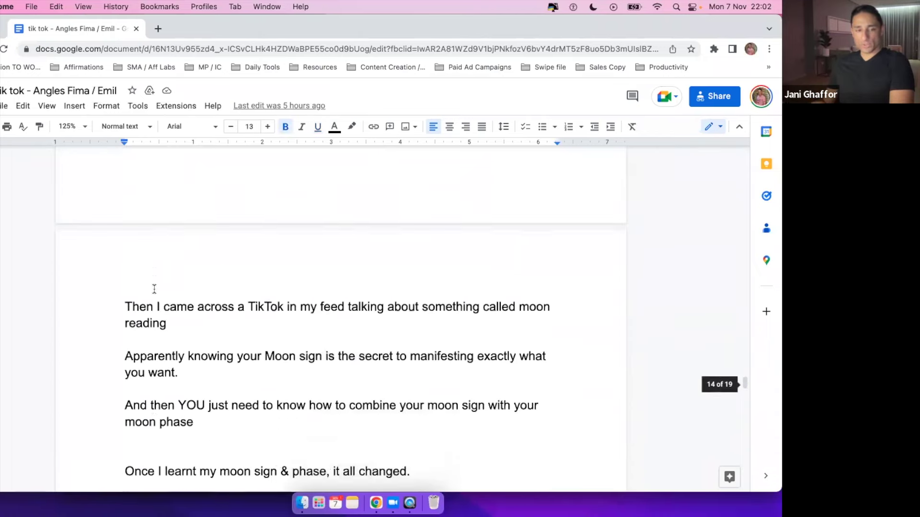
scroll(154, 289, up, 9)
scroll(155, 289, down, 6)
scroll(154, 289, up, 5)
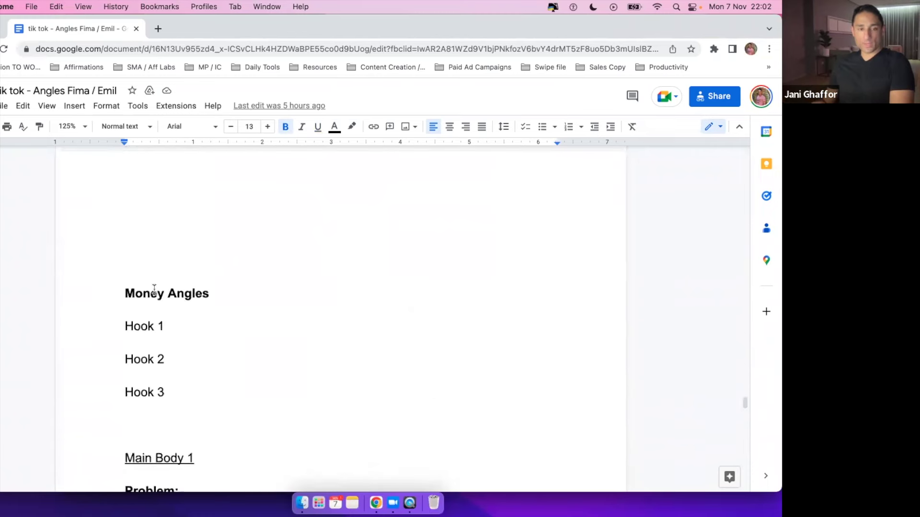
scroll(154, 289, down, 12)
scroll(154, 289, up, 5)
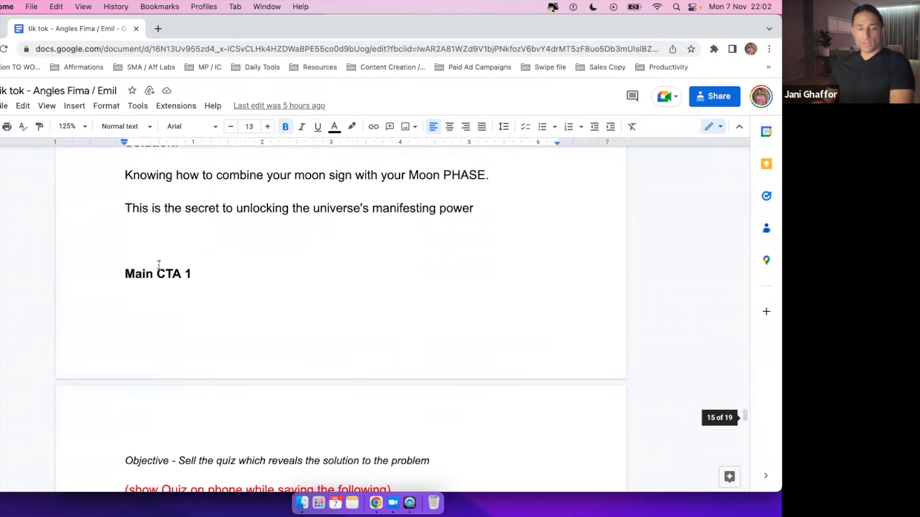
click(123, 250)
key(Return)
key(Return)
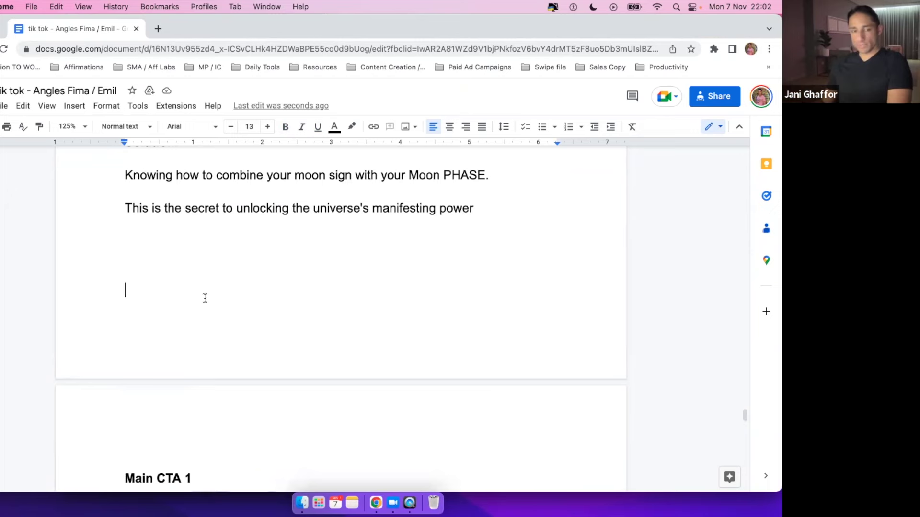
scroll(205, 298, down, 5)
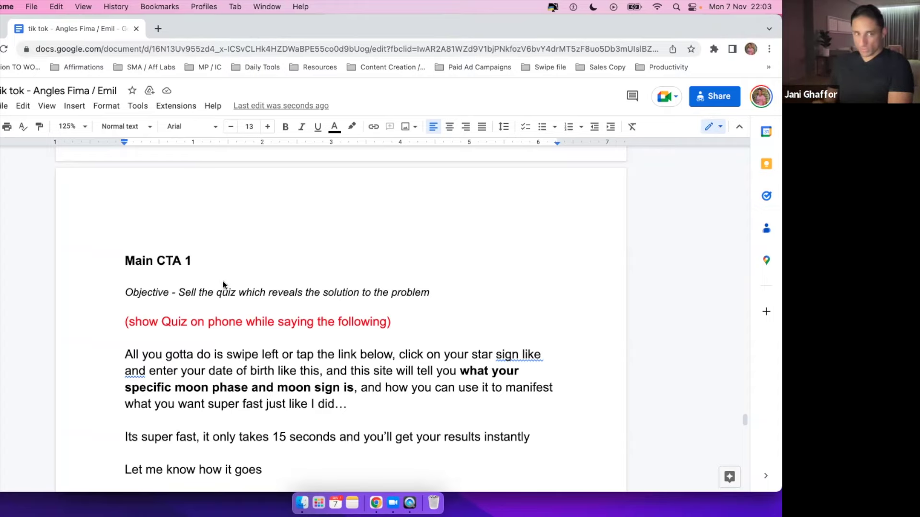
scroll(282, 304, down, 2)
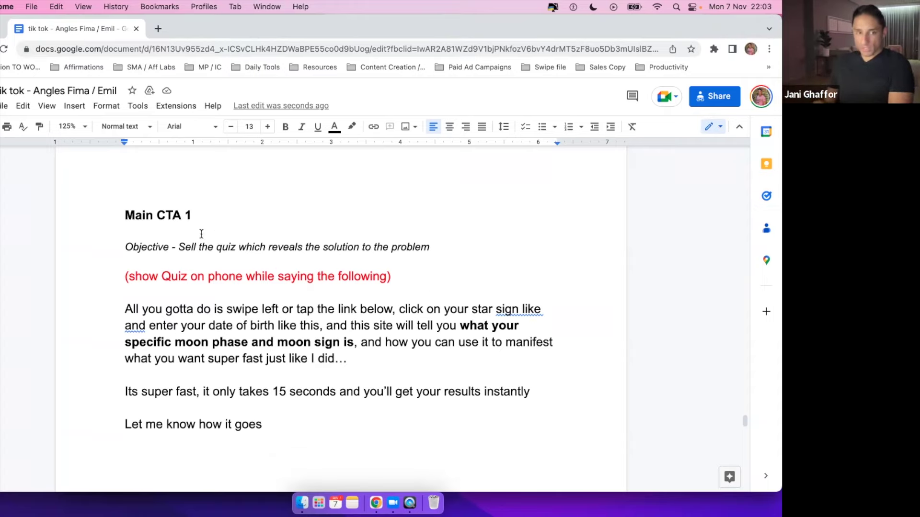
drag(151, 214, 202, 213)
click(203, 212)
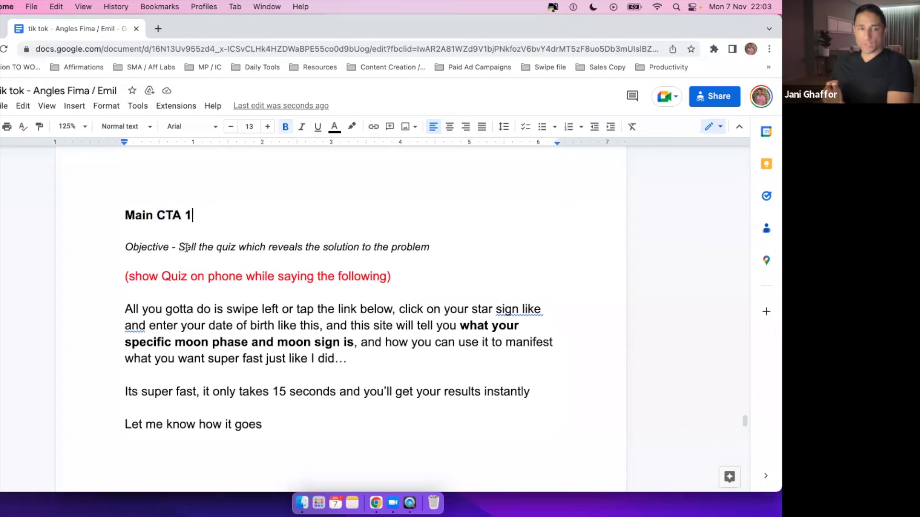
drag(175, 248, 437, 247)
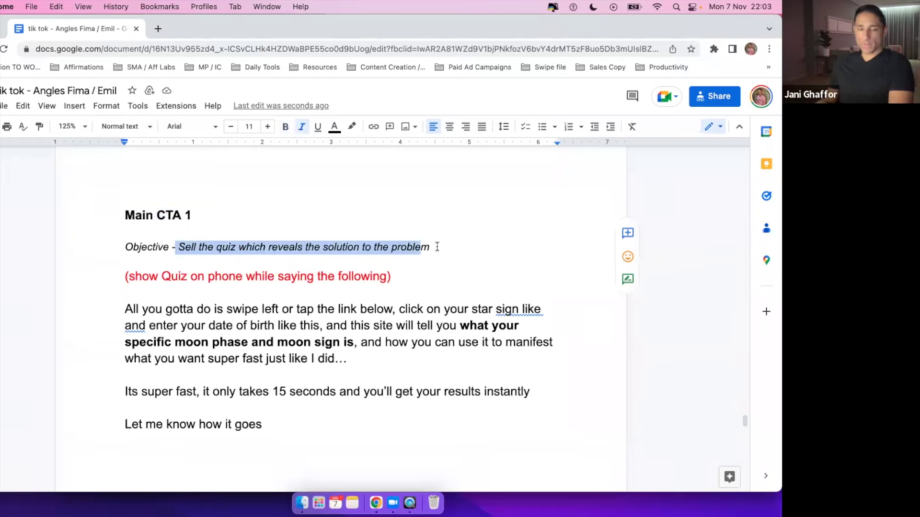
click(437, 246)
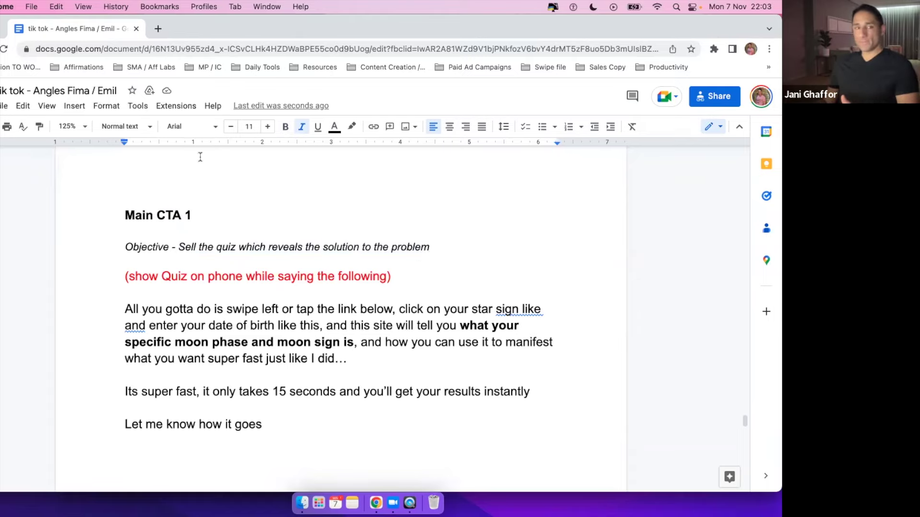
click(157, 30)
Go to moonreading.com, start the free moon reading quiz and dismiss the ad.
text(moon)
key(Return)
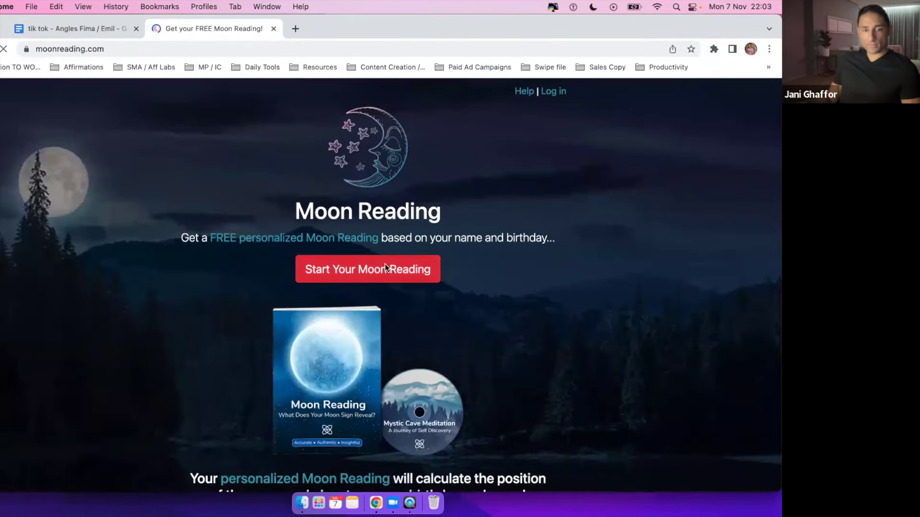
click(385, 269)
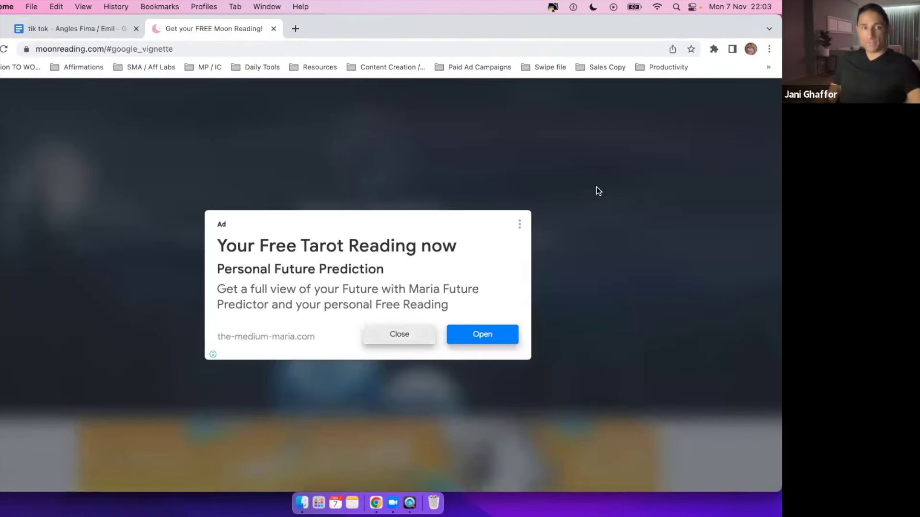
click(597, 187)
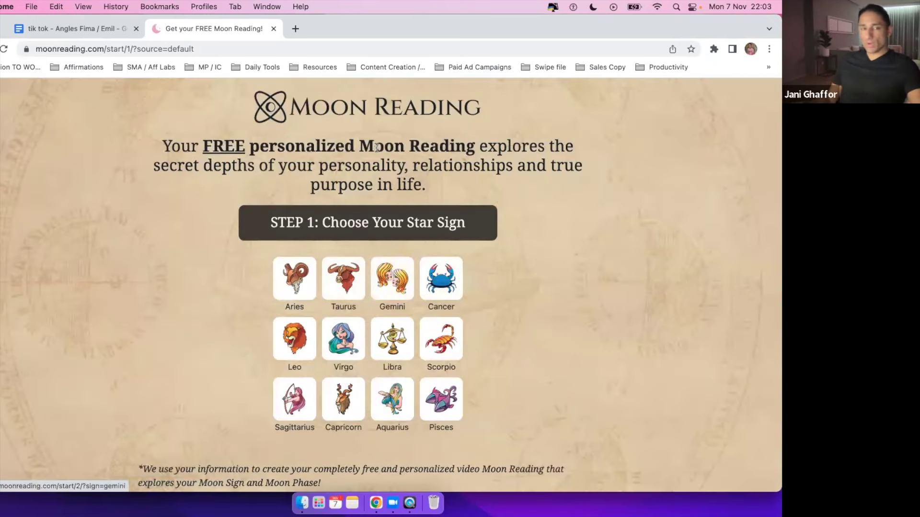
Compare the script's 'Sell the quiz' Objective with the Moon Reading quiz page address.
click(91, 35)
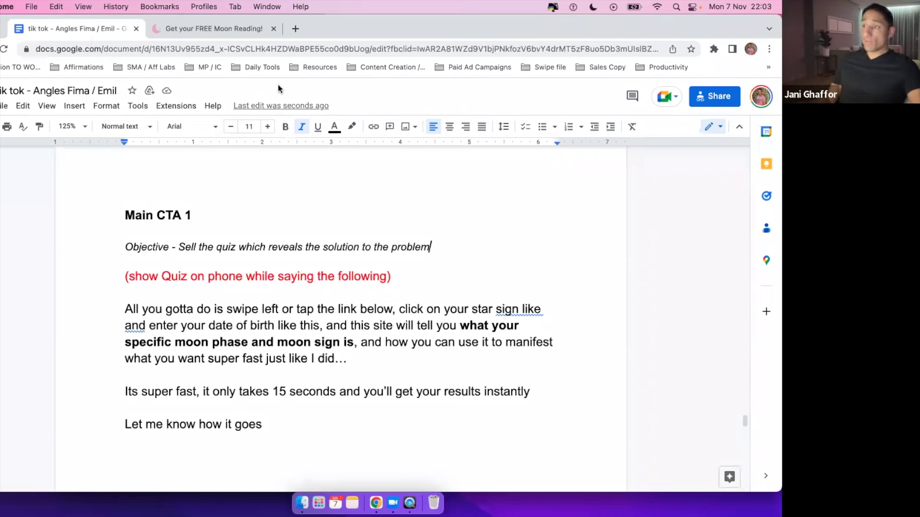
drag(178, 247, 326, 240)
key(Up)
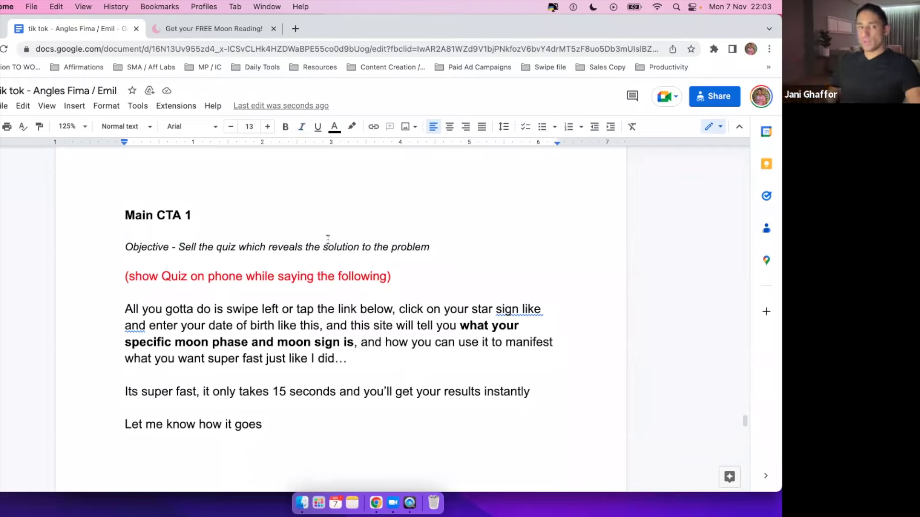
click(234, 27)
click(171, 48)
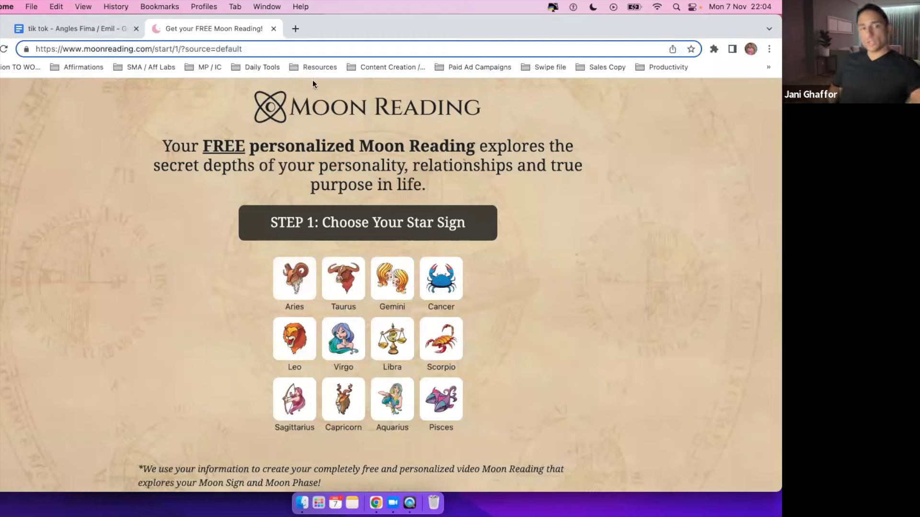
click(91, 30)
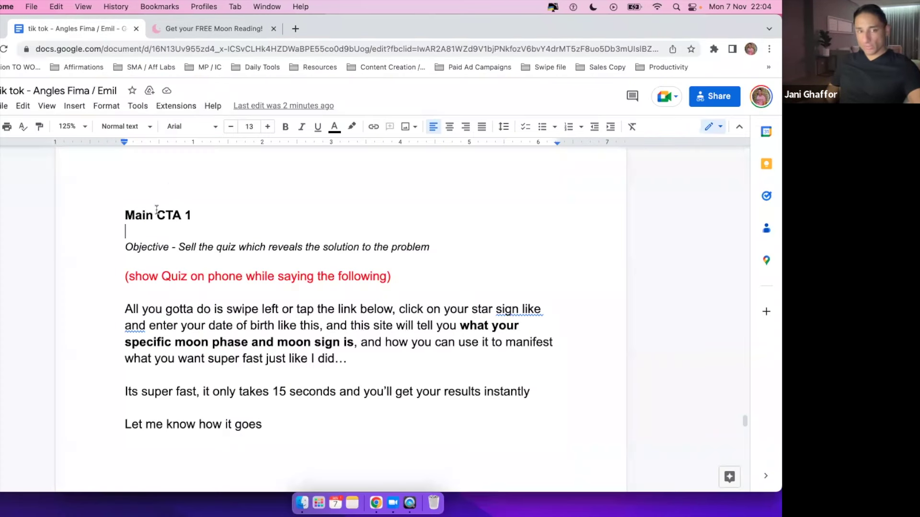
click(227, 32)
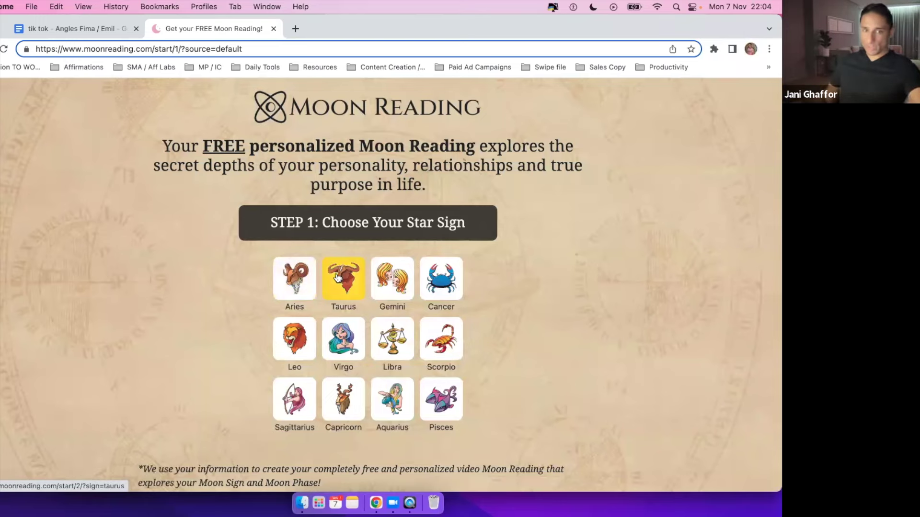
click(54, 24)
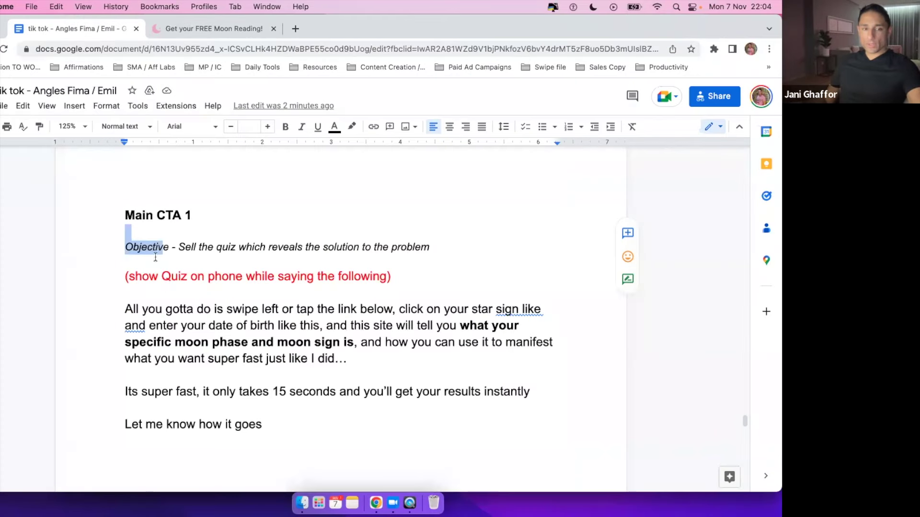
click(308, 235)
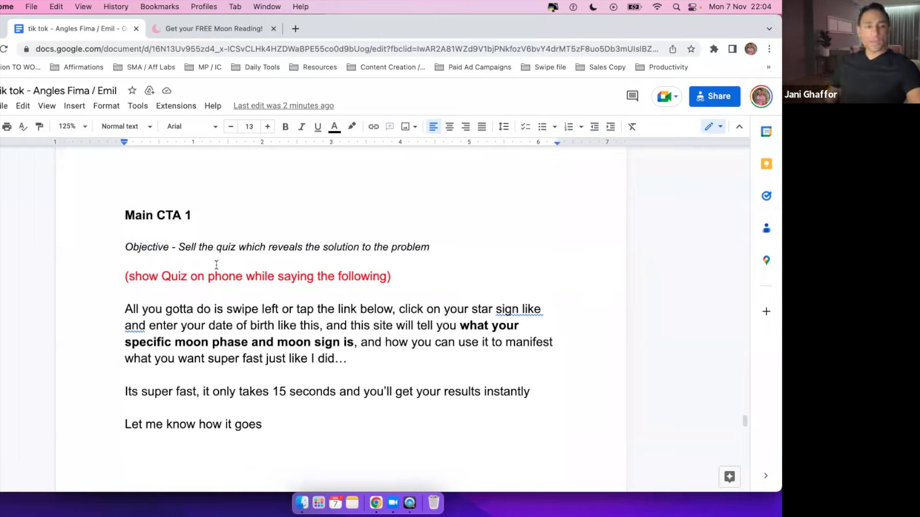
Highlight the red 'show Quiz on phone' stage-direction line.
drag(126, 278, 411, 276)
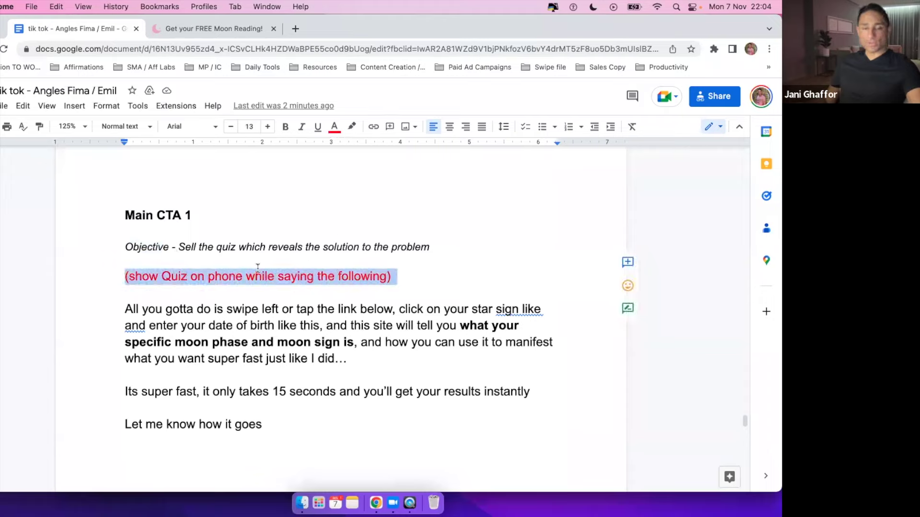
click(127, 276)
drag(125, 276, 405, 276)
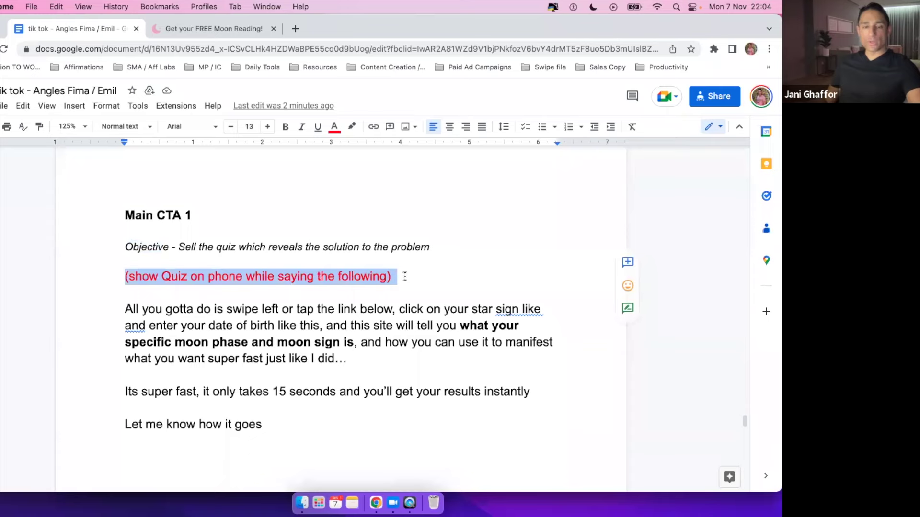
click(392, 298)
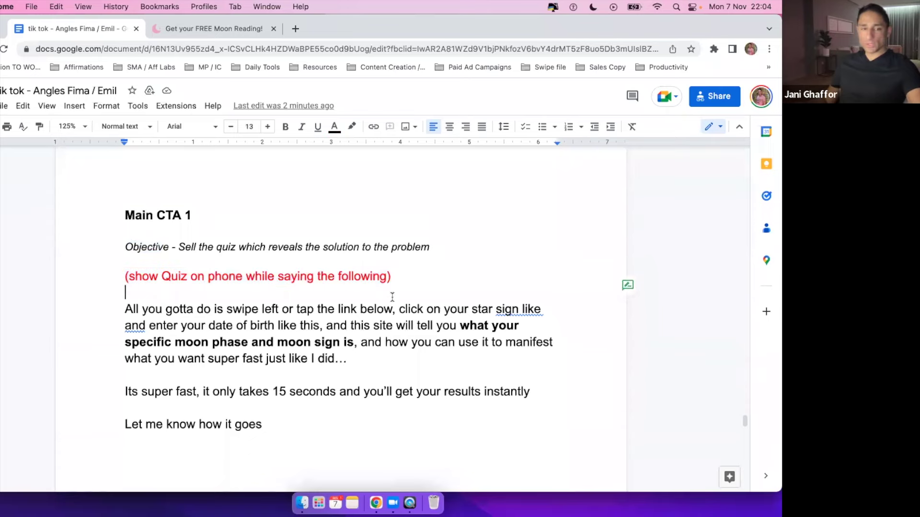
scroll(212, 236, up, 2)
scroll(139, 249, down, 2)
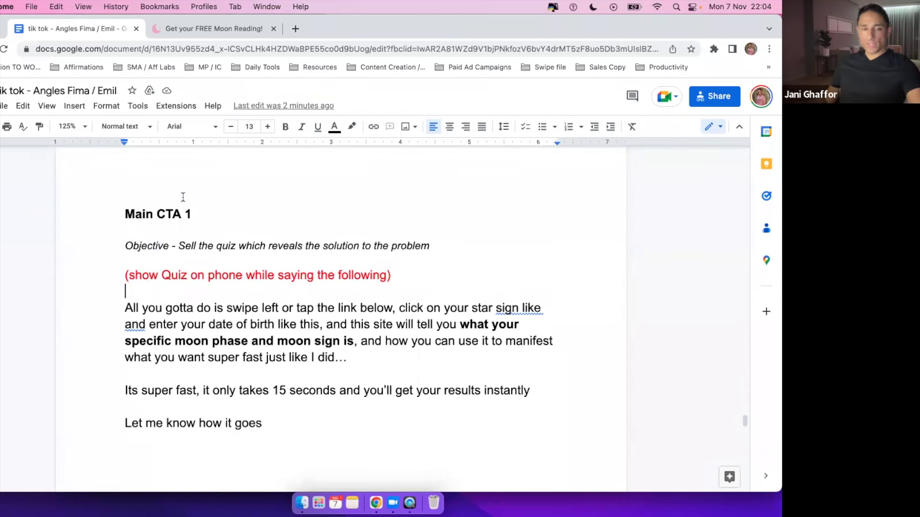
Highlight the Main CTA 1 heading and Objective line, then scroll to 'Let me know how it goes'.
drag(124, 213, 232, 213)
click(233, 215)
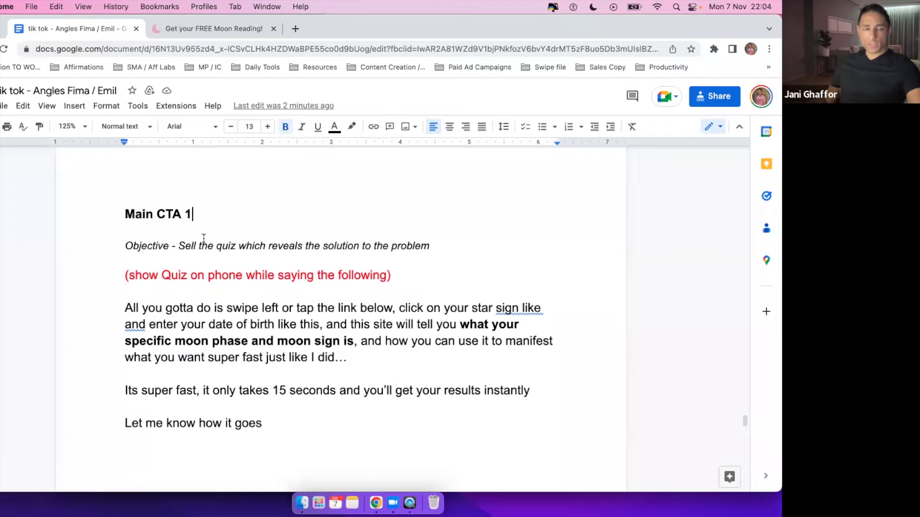
drag(124, 245, 312, 246)
click(320, 243)
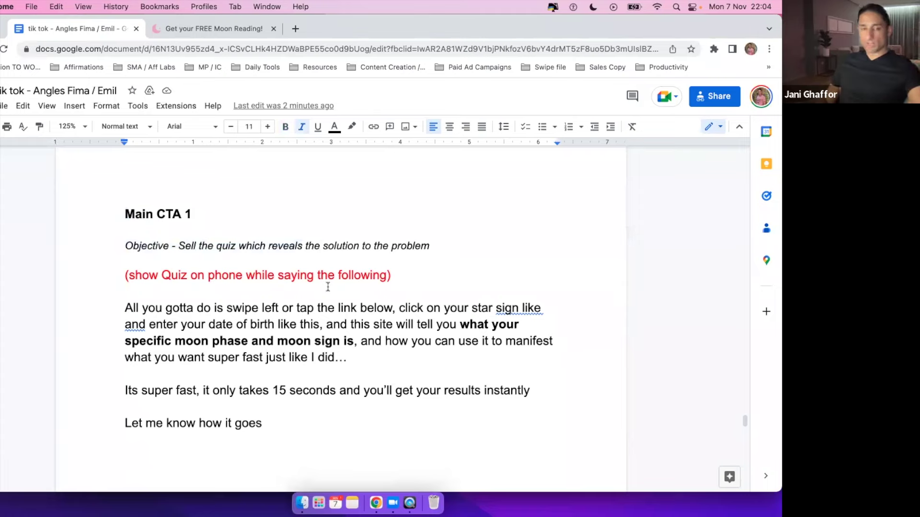
scroll(362, 268, down, 2)
scroll(362, 267, down, 1)
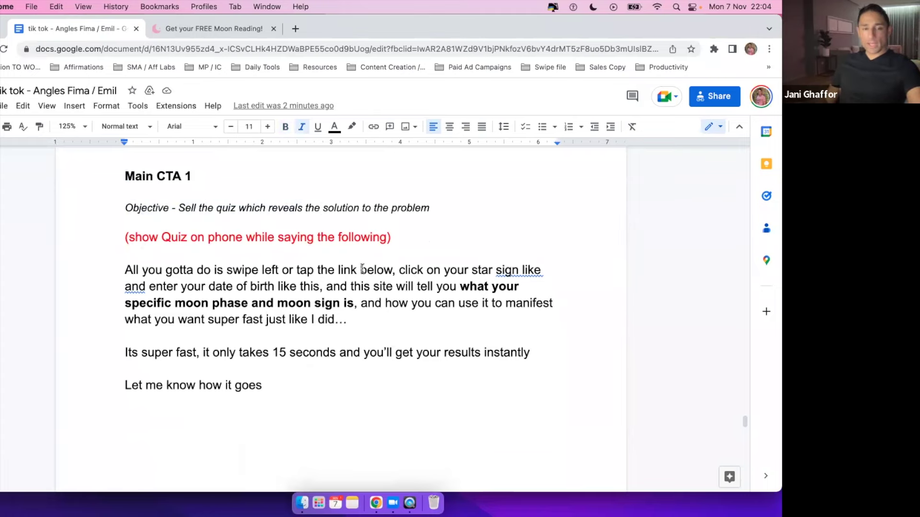
scroll(362, 269, up, 5)
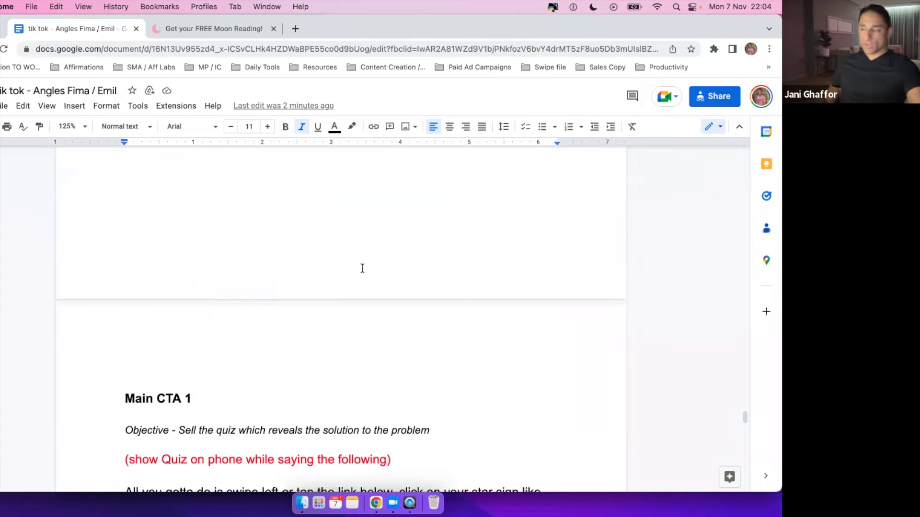
scroll(362, 268, down, 4)
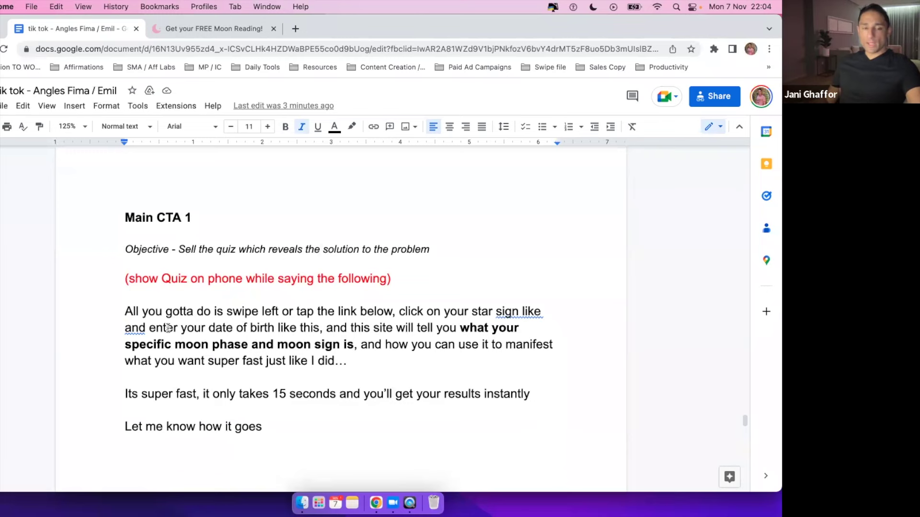
scroll(169, 328, up, 15)
scroll(168, 328, down, 15)
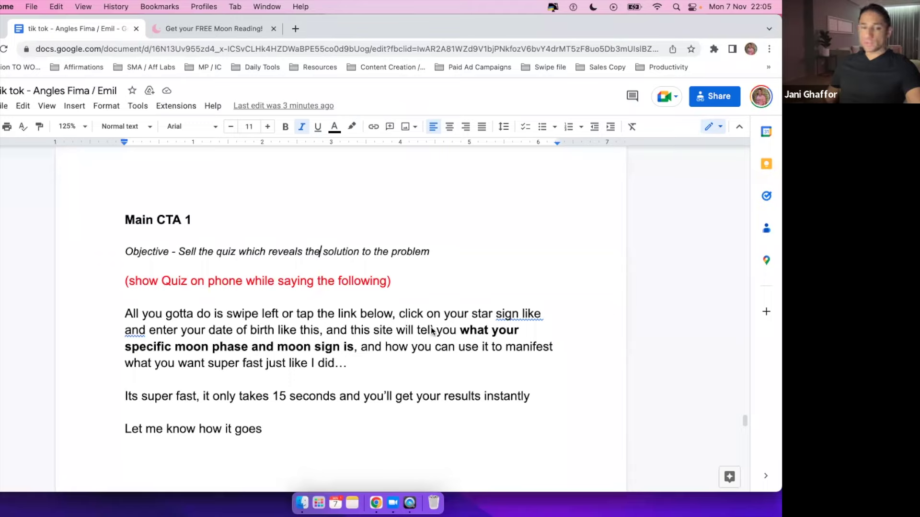
click(337, 277)
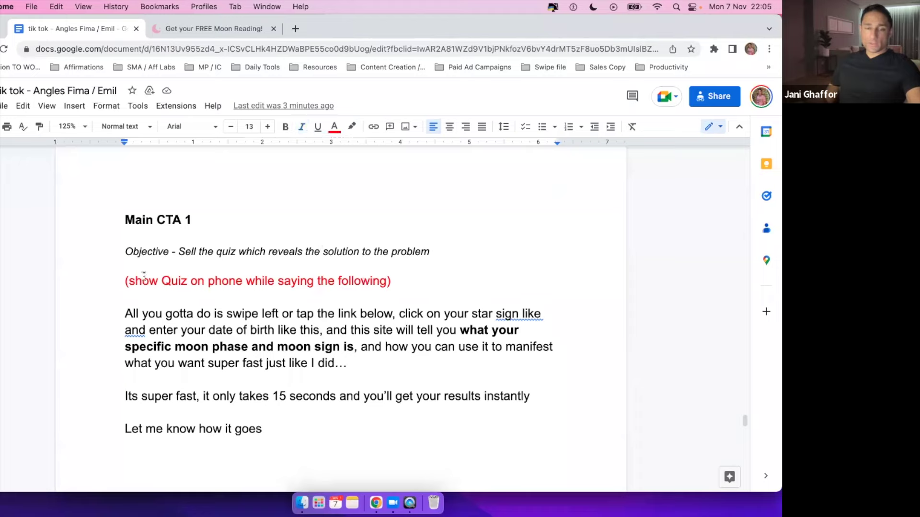
drag(125, 281, 397, 281)
click(253, 283)
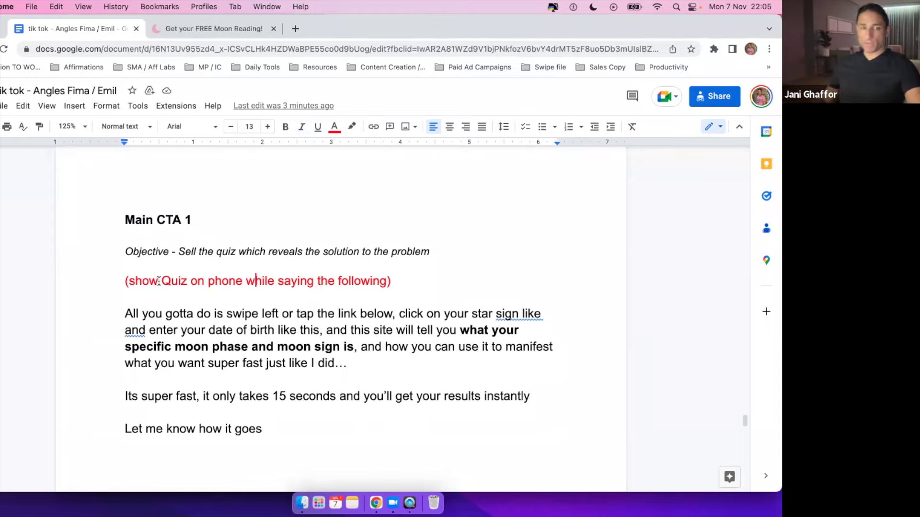
drag(125, 283, 406, 282)
click(275, 314)
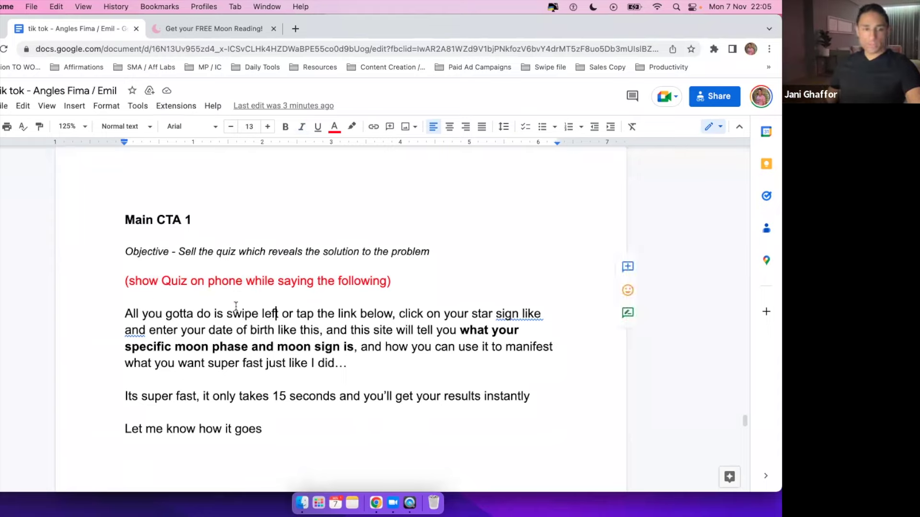
drag(124, 315, 401, 425)
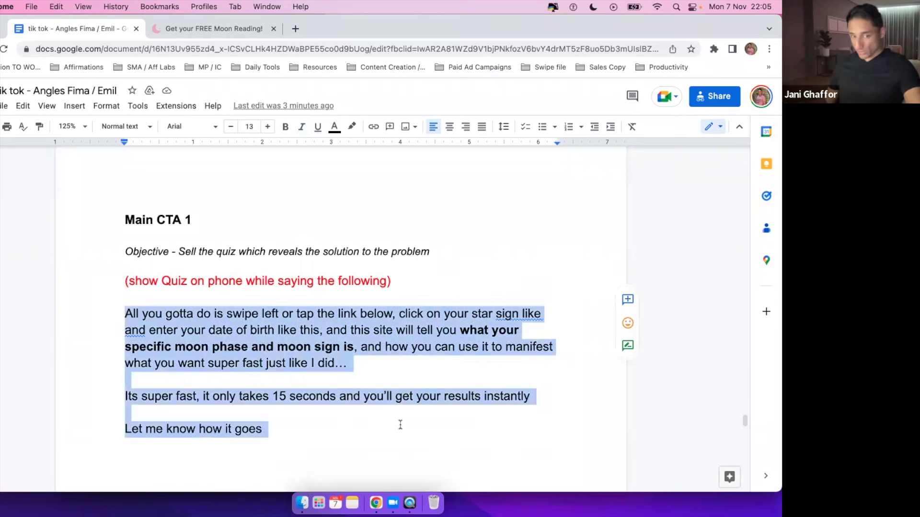
scroll(419, 369, down, 1)
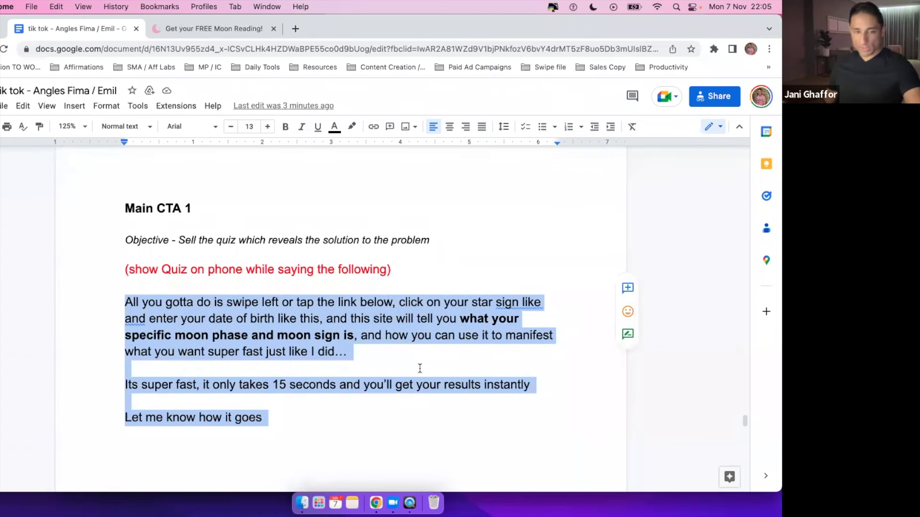
click(420, 368)
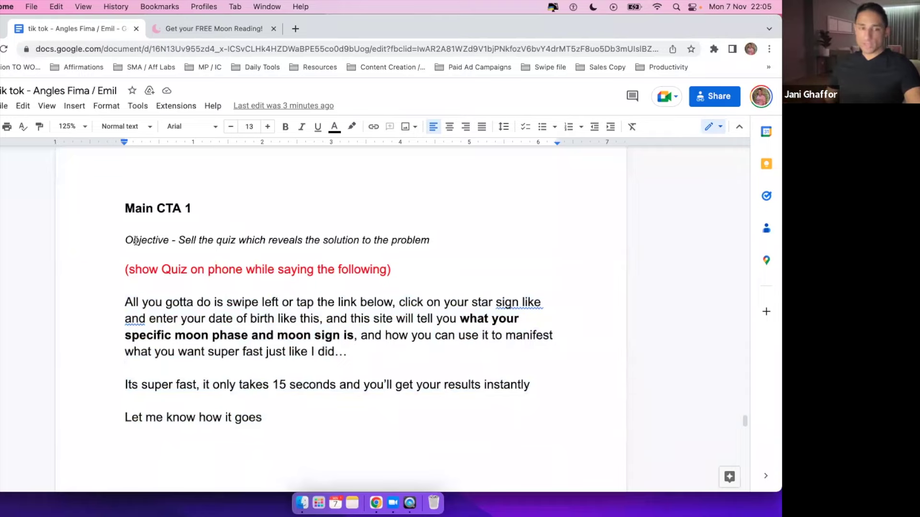
triple_click(465, 236)
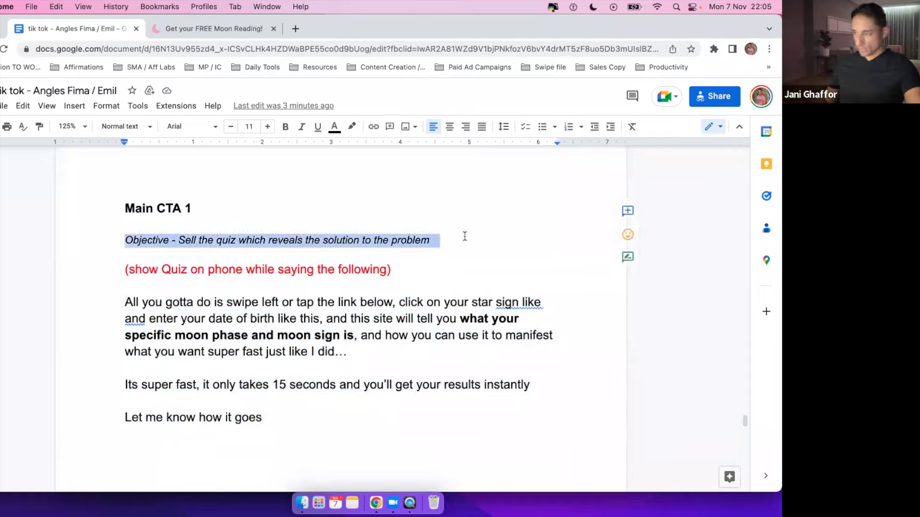
click(265, 242)
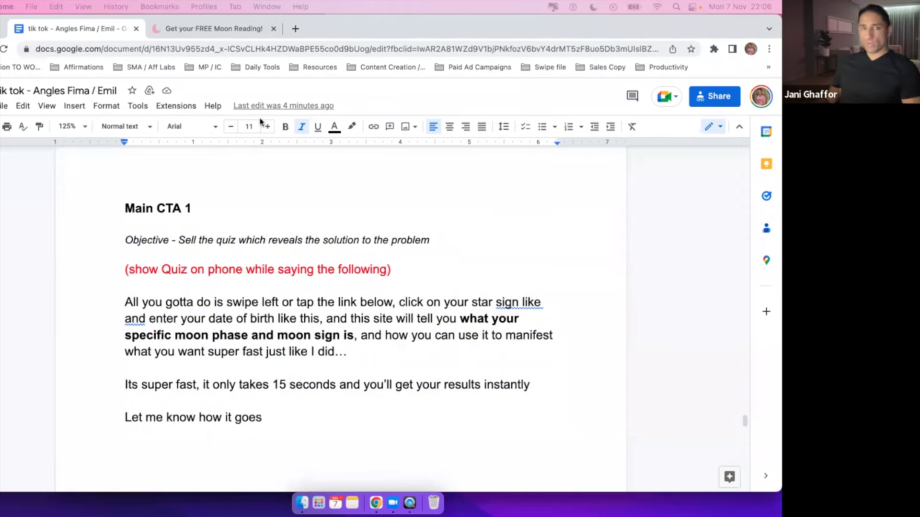
Open the Brett TikTok Campaign doc in a new tab from its pasted URL and scroll through it.
click(296, 30)
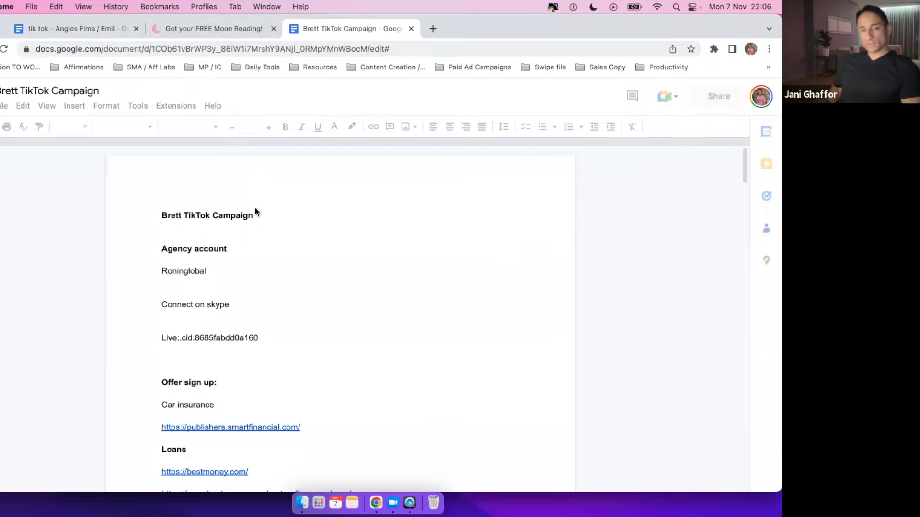
scroll(255, 209, down, 20)
scroll(255, 208, down, 10)
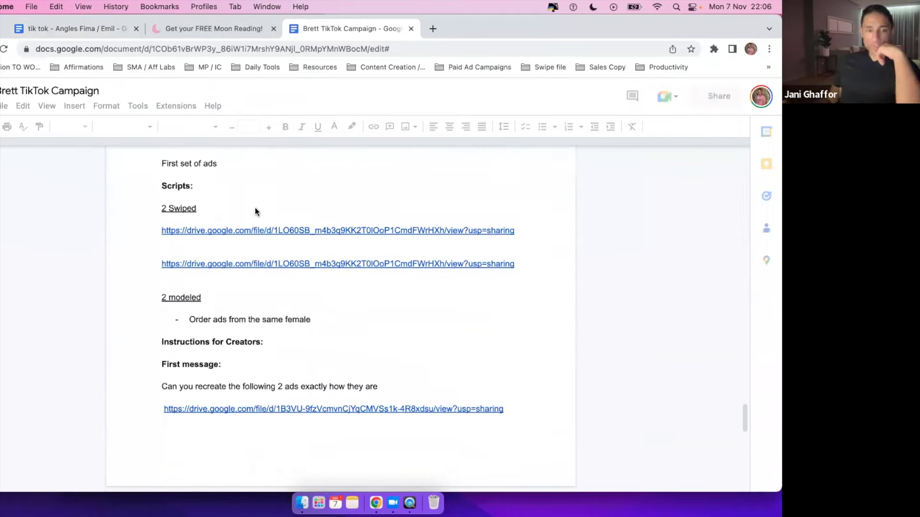
scroll(345, 298, down, 15)
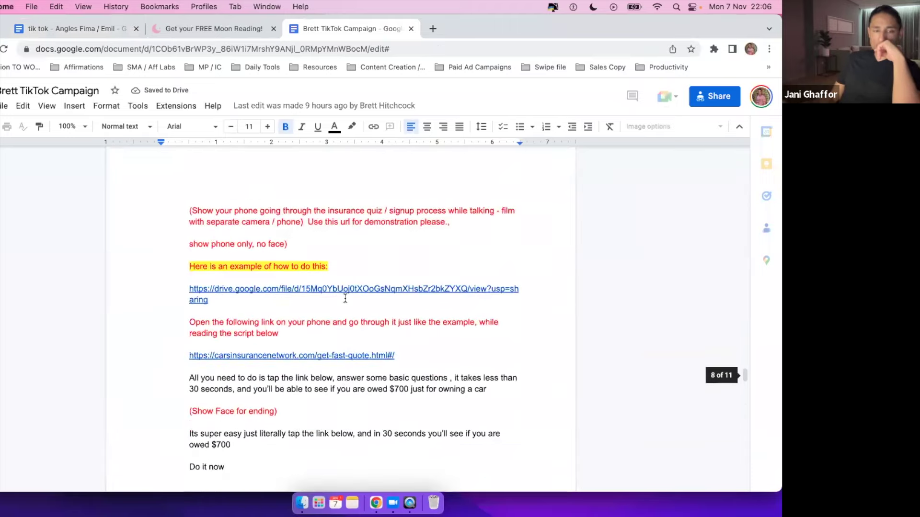
scroll(345, 298, down, 4)
scroll(345, 298, up, 12)
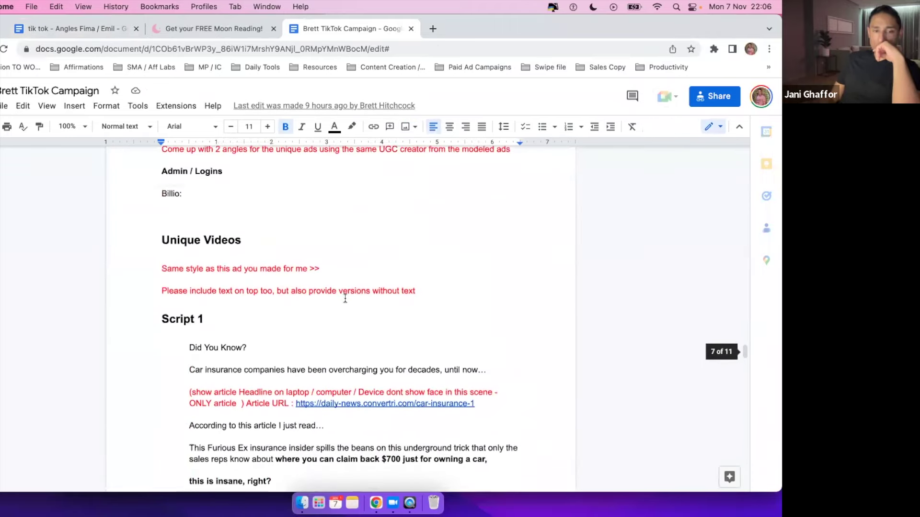
scroll(345, 298, down, 15)
scroll(345, 298, down, 15)
scroll(345, 298, down, 12)
scroll(345, 298, up, 6)
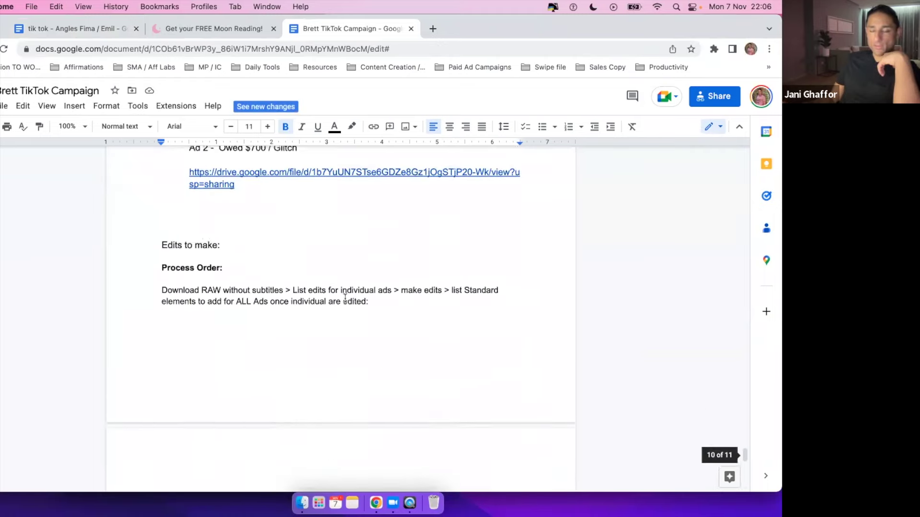
scroll(345, 298, up, 15)
scroll(345, 298, up, 15)
scroll(345, 298, down, 3)
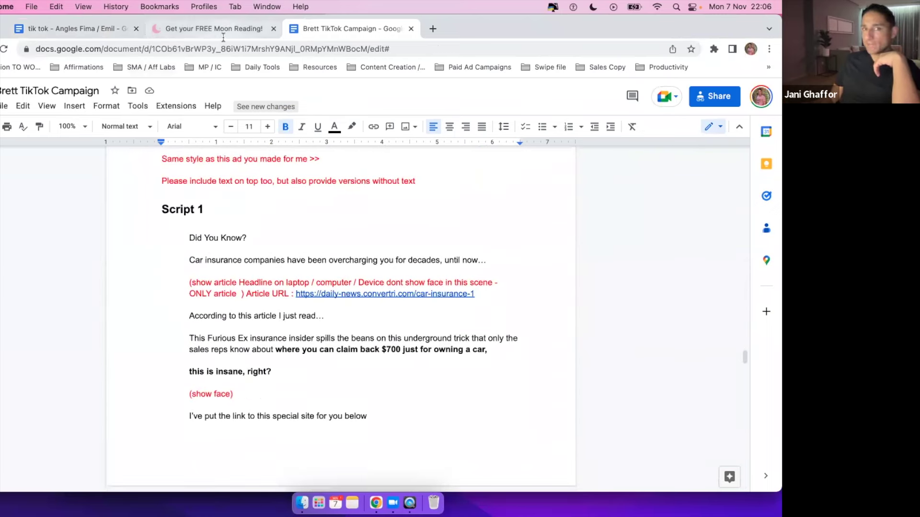
Check the ad video in QuickTime, then return to the brief's Script 1 section.
key(ctrl+Up)
click(36, 380)
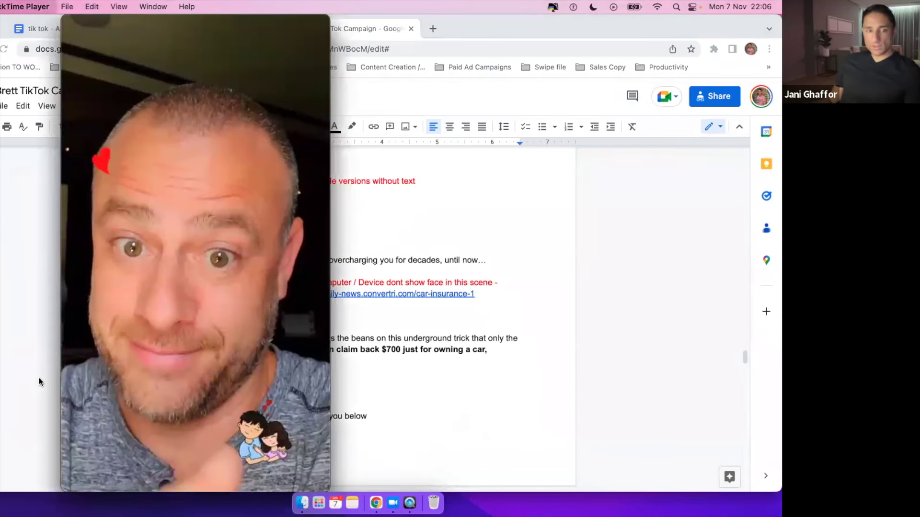
click(383, 409)
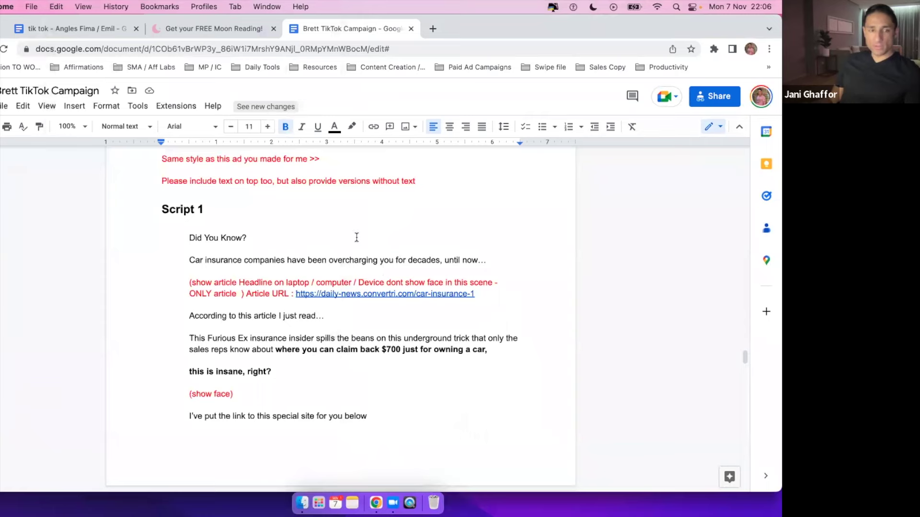
scroll(356, 237, up, 2)
Zoom the brief to 125% and select Script 1's 'Did You Know?' and Car insurance lines.
click(70, 126)
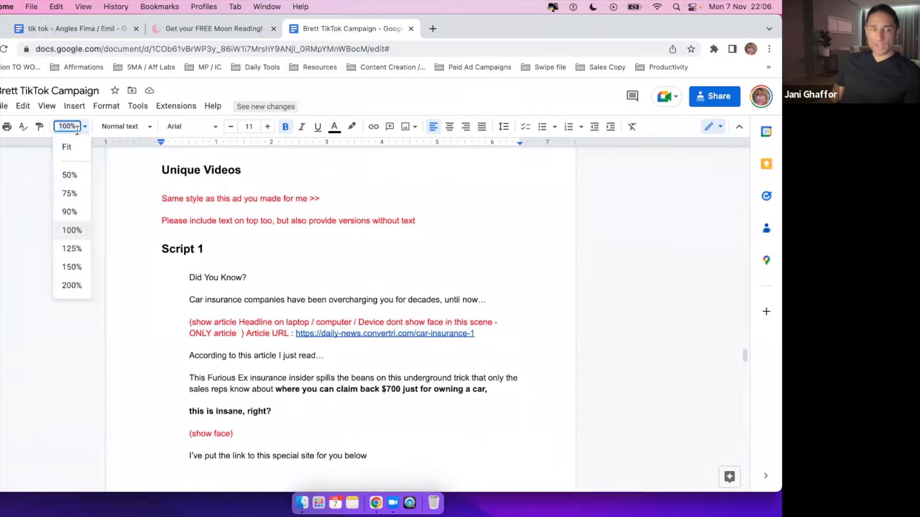
click(74, 248)
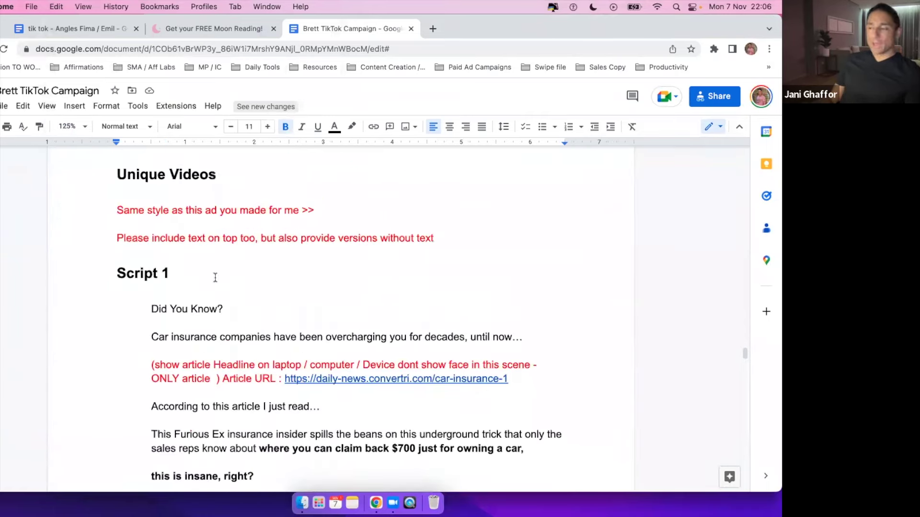
scroll(215, 278, down, 1)
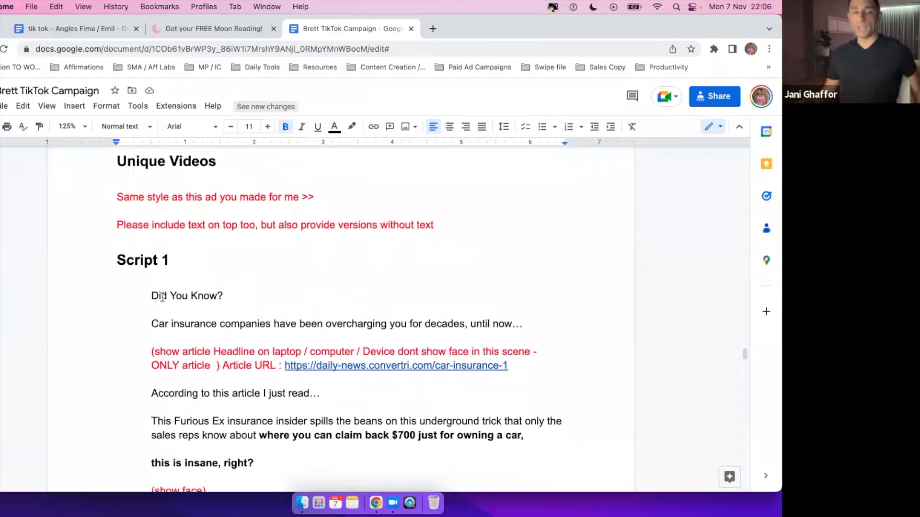
triple_click(188, 302)
click(227, 324)
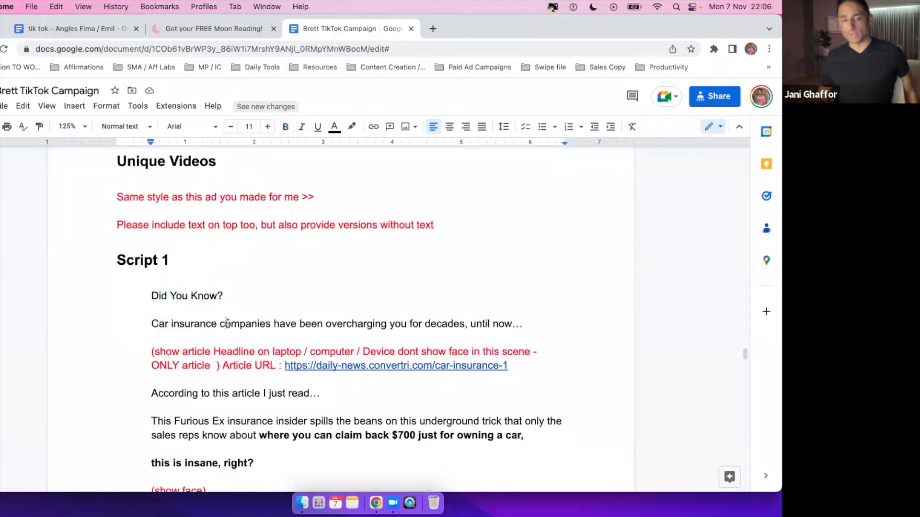
drag(183, 354, 252, 355)
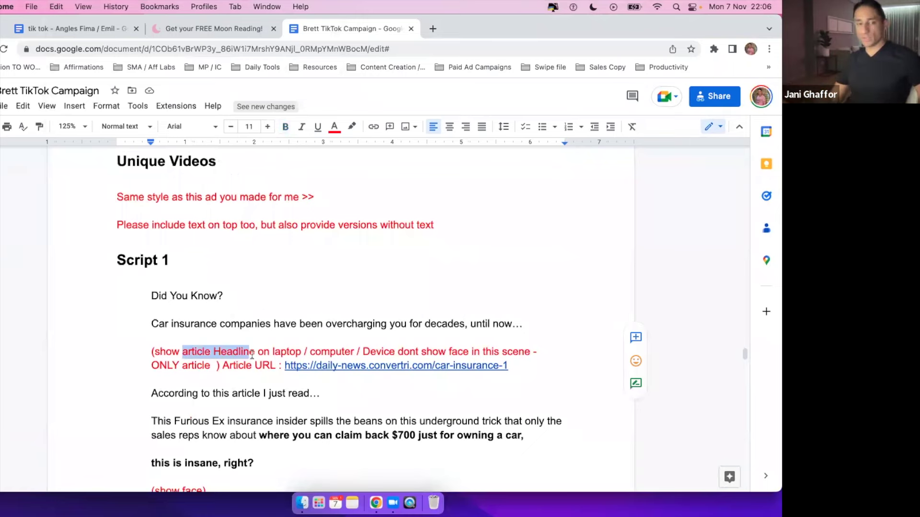
scroll(252, 355, down, 2)
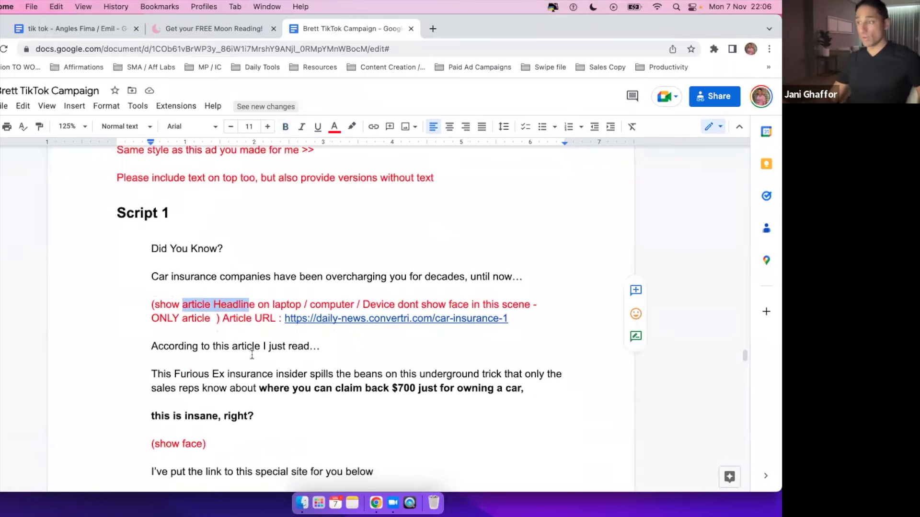
click(174, 272)
drag(150, 251, 218, 266)
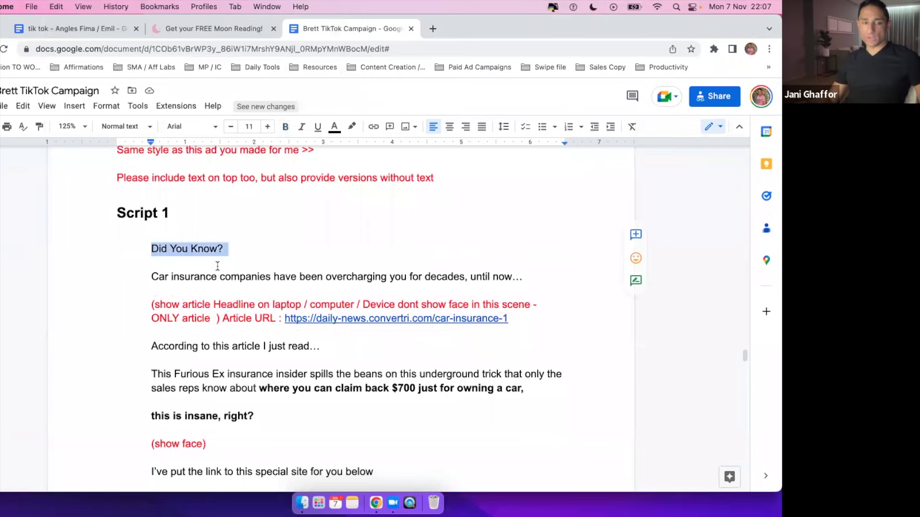
drag(146, 277, 421, 266)
Zoom to 150%, select the 'According to this article' line and show the Article URL preview.
click(67, 126)
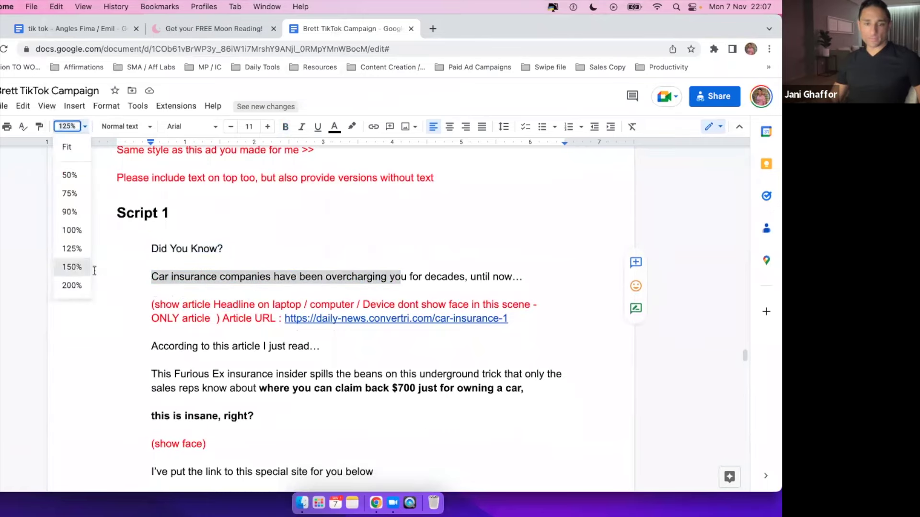
click(72, 269)
scroll(287, 297, down, 2)
click(138, 265)
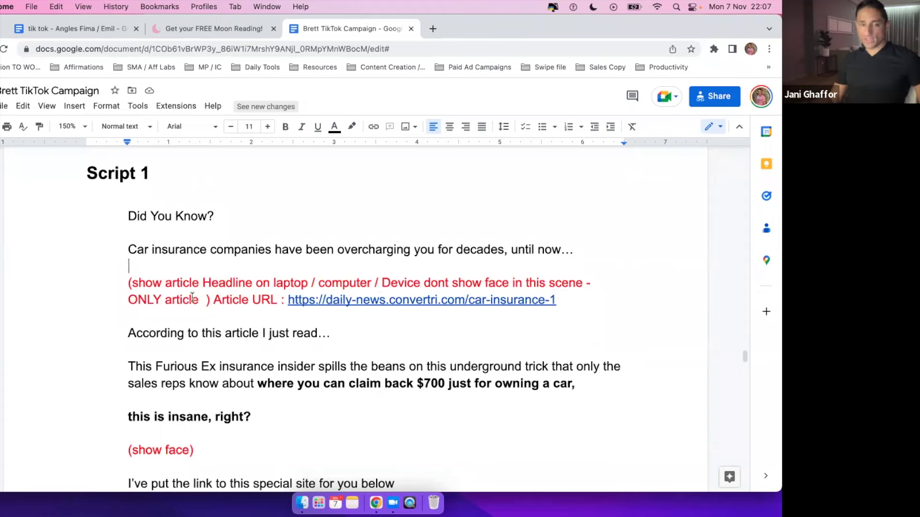
drag(136, 300, 181, 301)
click(253, 300)
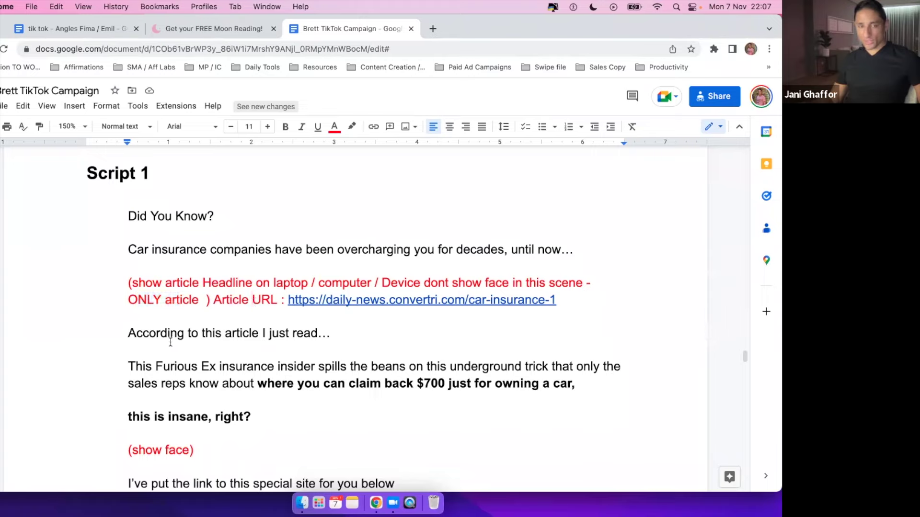
triple_click(126, 334)
click(354, 335)
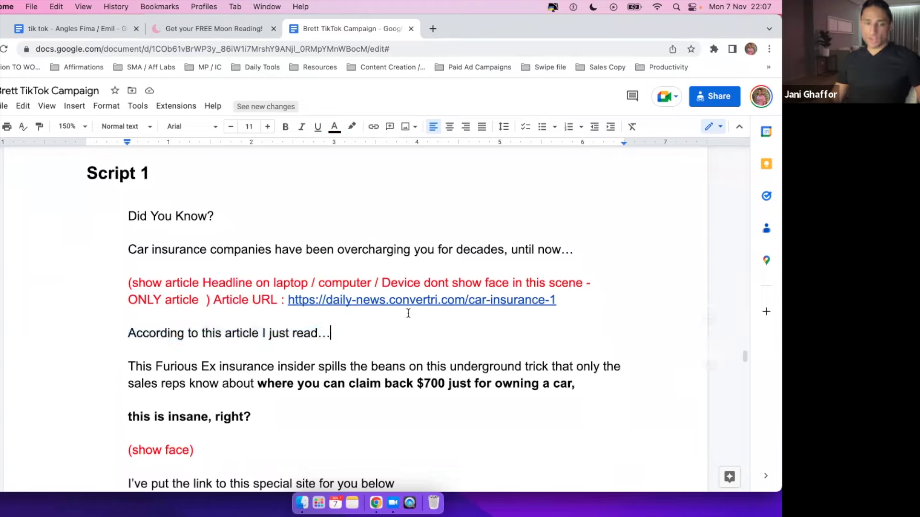
click(430, 300)
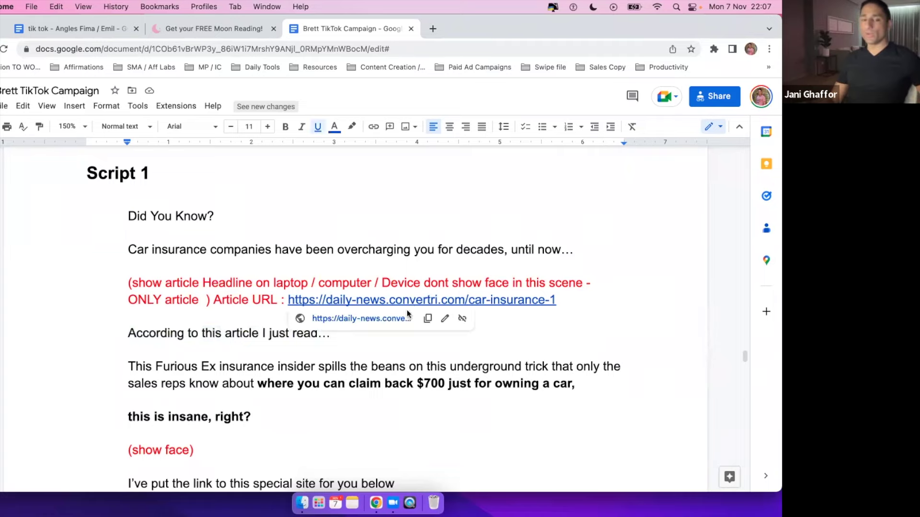
Open the linked car insurance article in a new tab and glance at the Skool window.
click(379, 318)
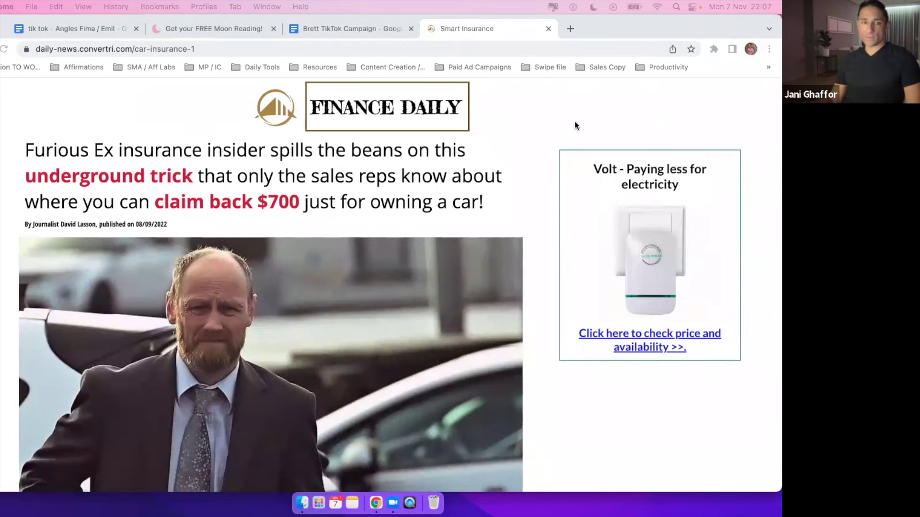
key(ctrl+Up)
click(307, 135)
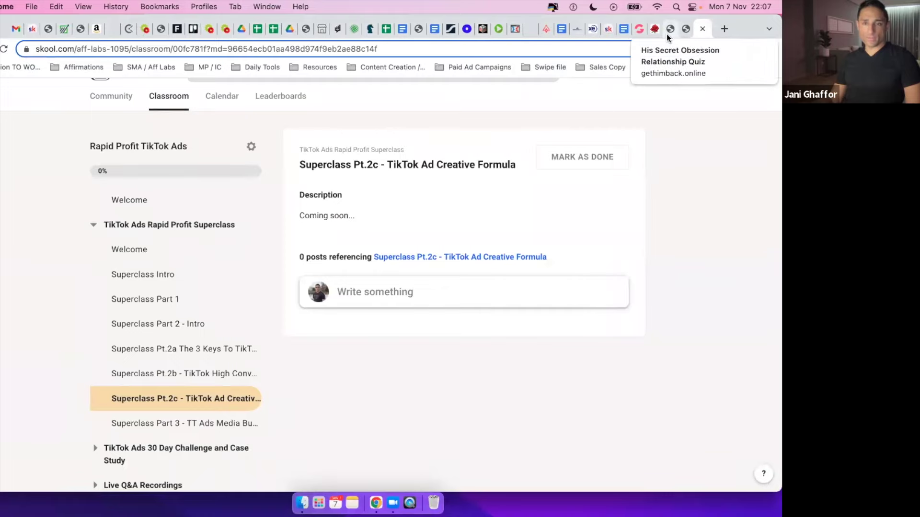
key(ctrl+Up)
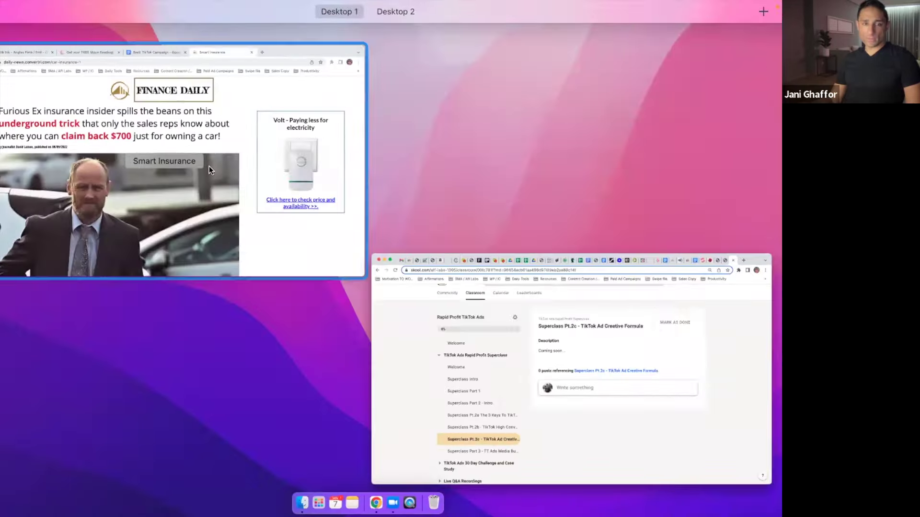
click(209, 166)
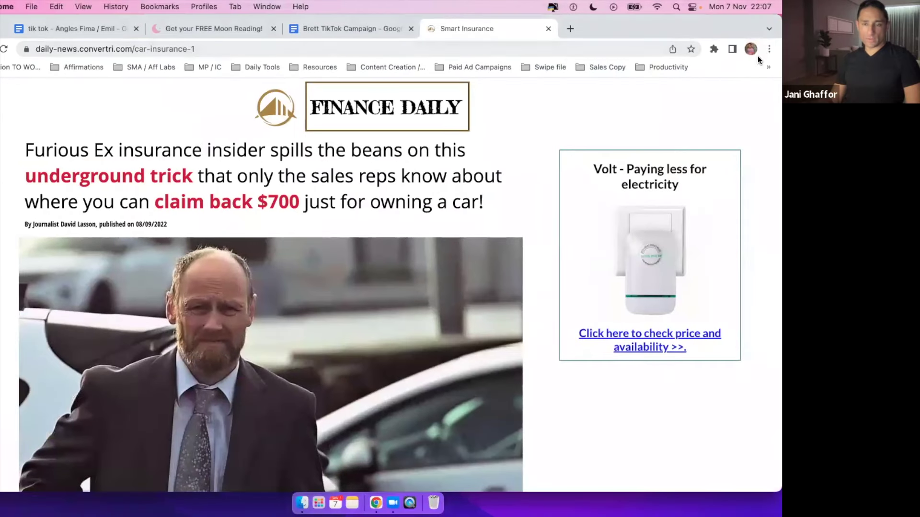
Reopen the recently closed 'Final 2 Edited' Google Drive folder from Chrome's history.
click(769, 49)
mouse_move(677, 122)
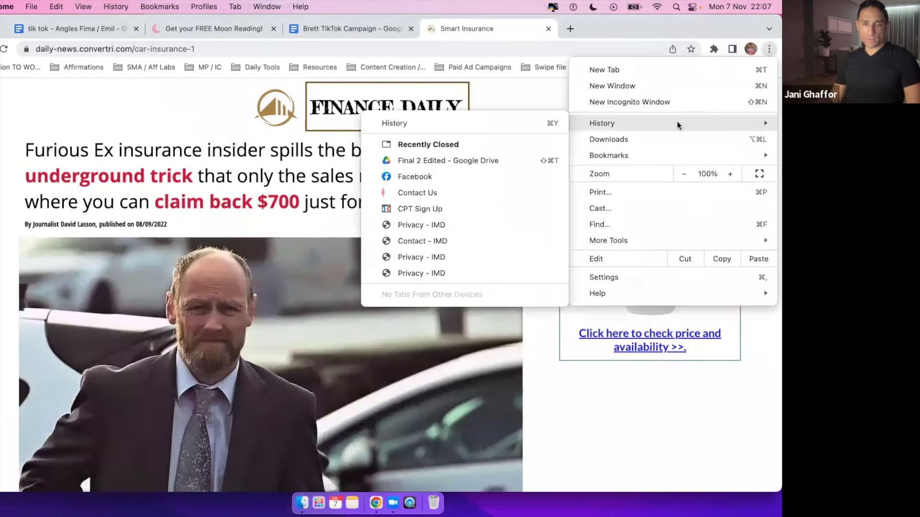
click(474, 163)
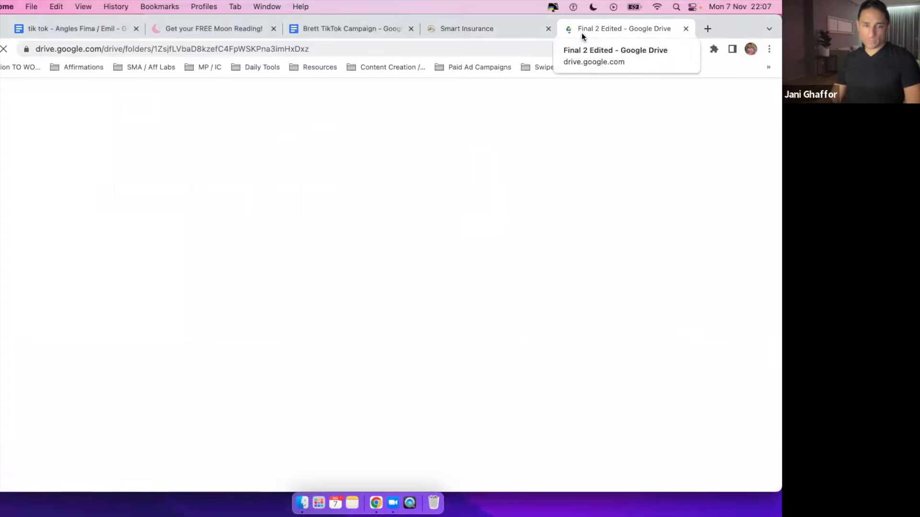
Highlight Script 1's 'Did You Know?' opening and red headline cue, checking them against the Finance Daily article.
click(381, 31)
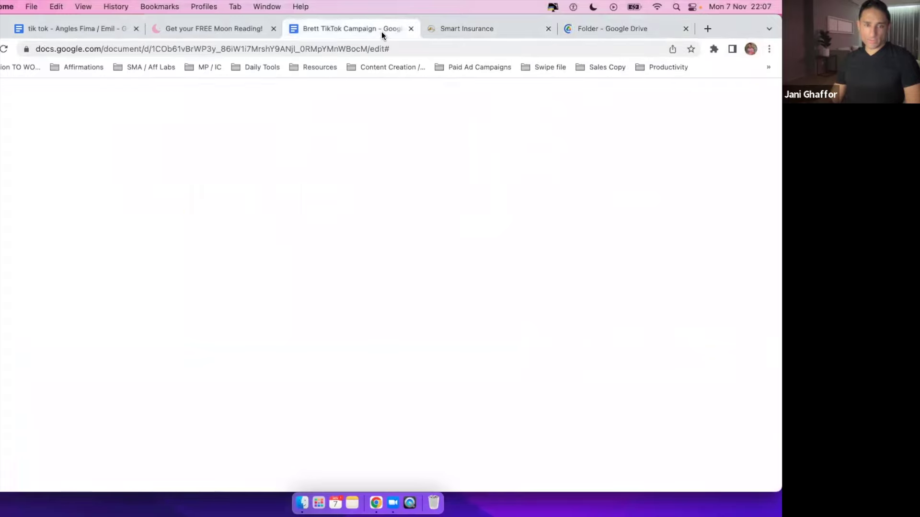
drag(128, 216, 587, 254)
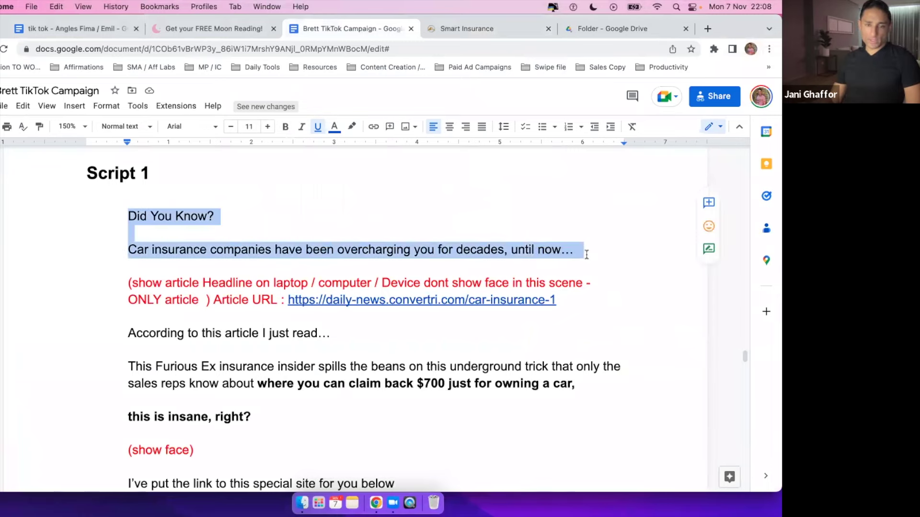
scroll(209, 283, down, 2)
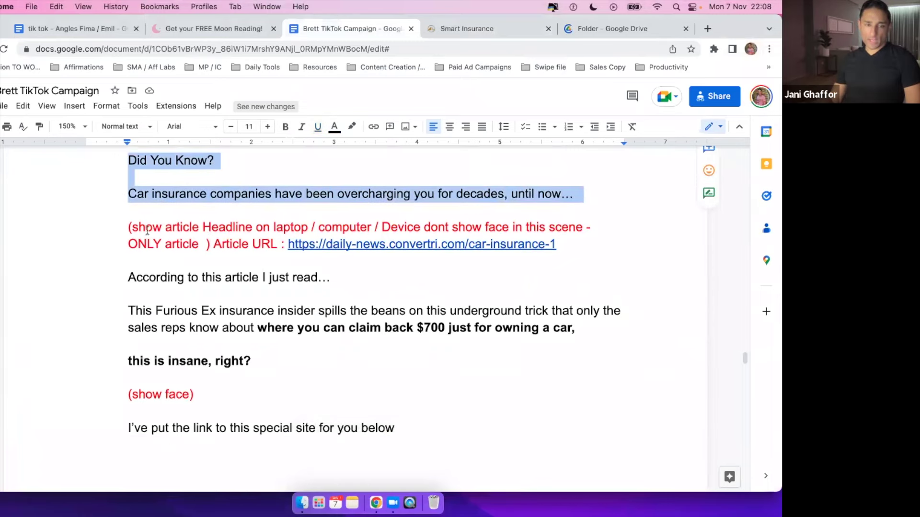
drag(129, 227, 331, 229)
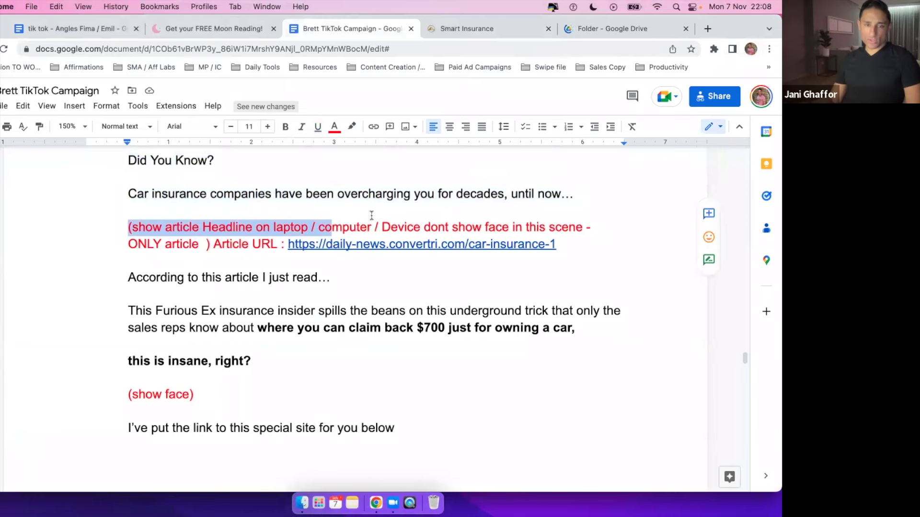
click(464, 30)
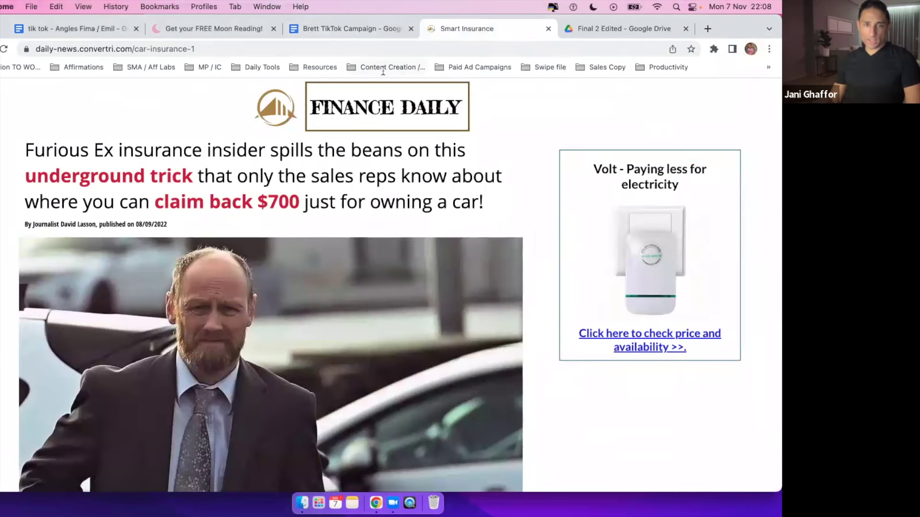
click(371, 30)
Read further through Script 1 to the '(show face)' cue, then bring up the Final 2 Edited video folder.
scroll(154, 234, down, 2)
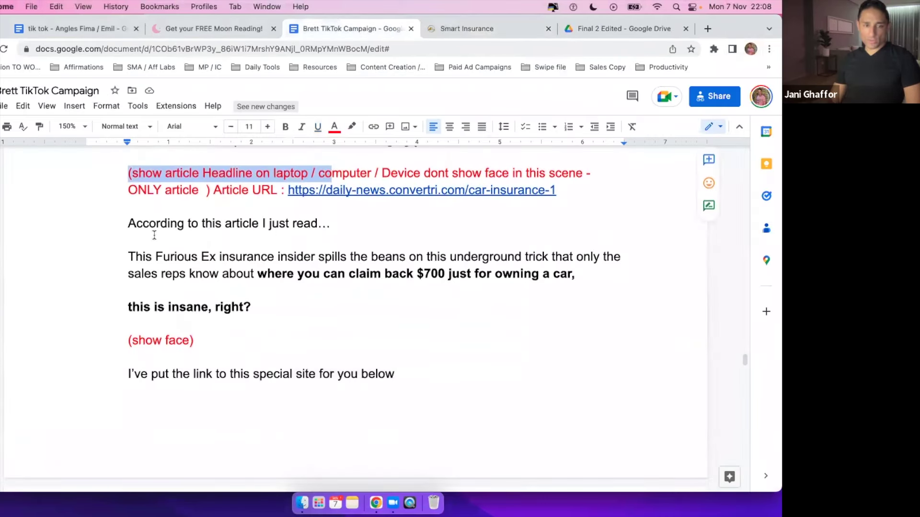
drag(128, 224, 333, 314)
scroll(330, 315, down, 3)
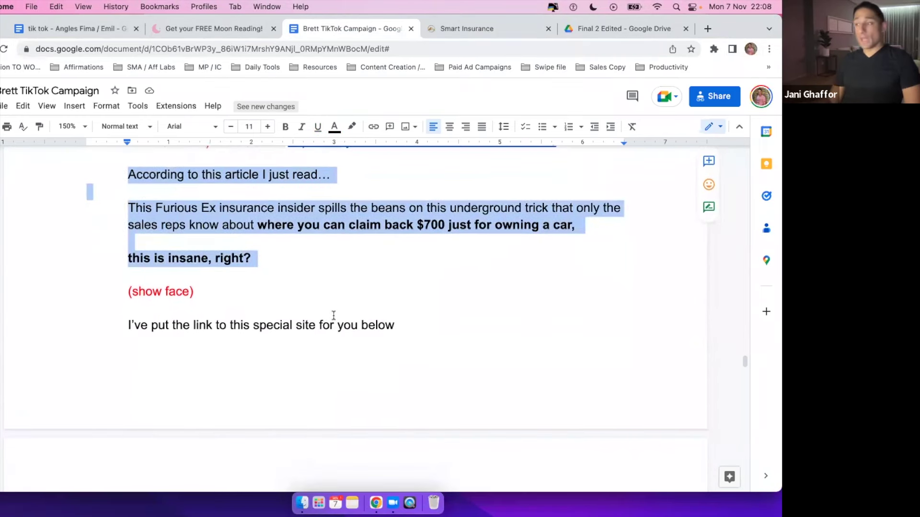
click(201, 238)
scroll(194, 316, up, 5)
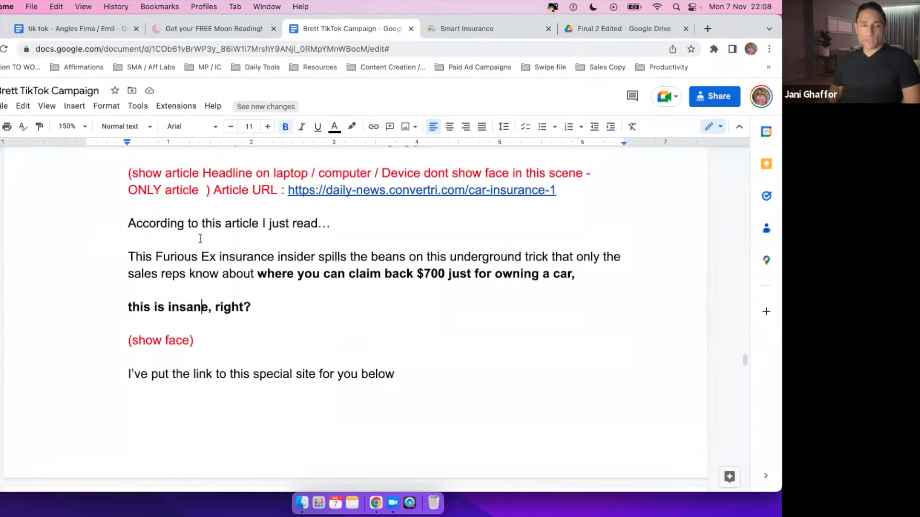
scroll(196, 317, down, 3)
scroll(202, 317, down, 1)
drag(235, 296, 275, 359)
scroll(235, 295, up, 4)
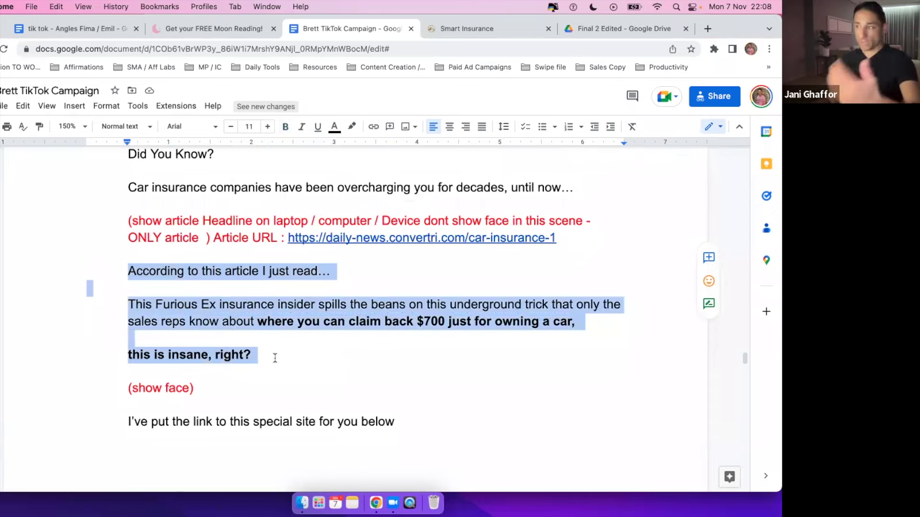
scroll(275, 358, down, 3)
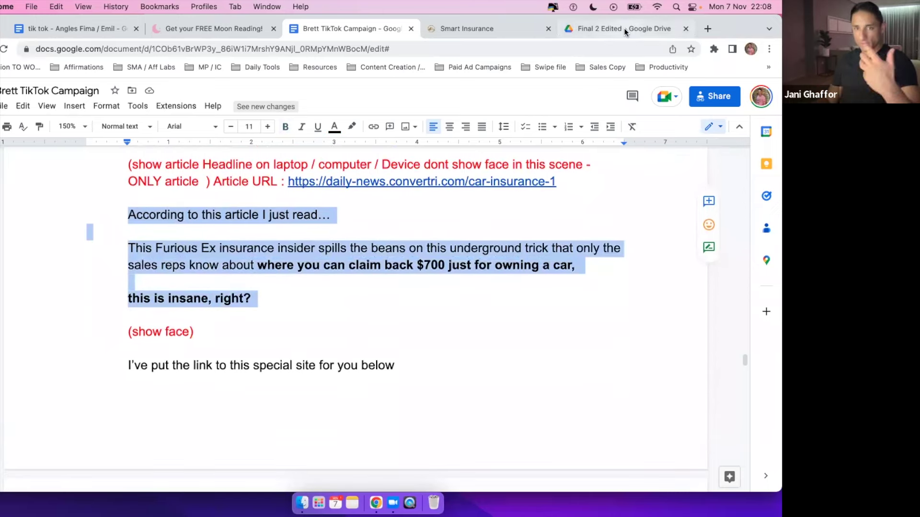
click(624, 28)
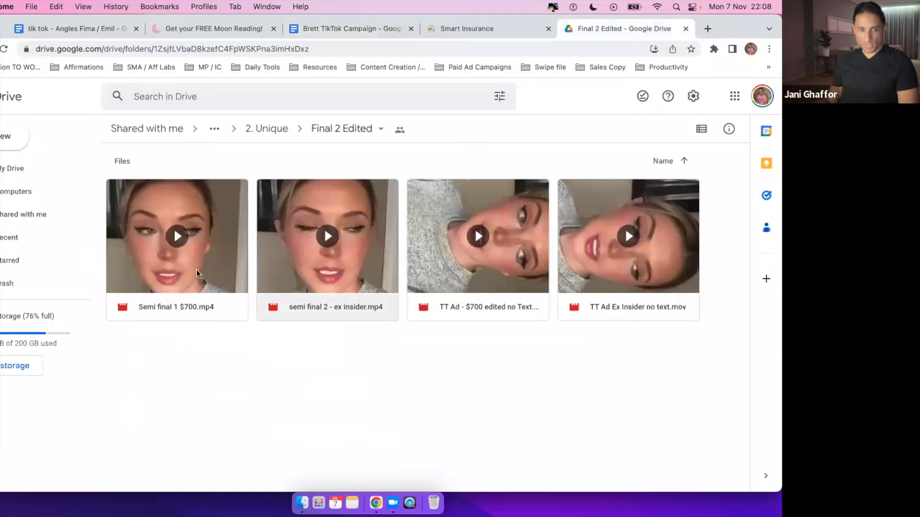
Preview semi final 2 - ex insider.mp4, play it to 0:04, then return to Script 1 in the brief.
double_click(327, 271)
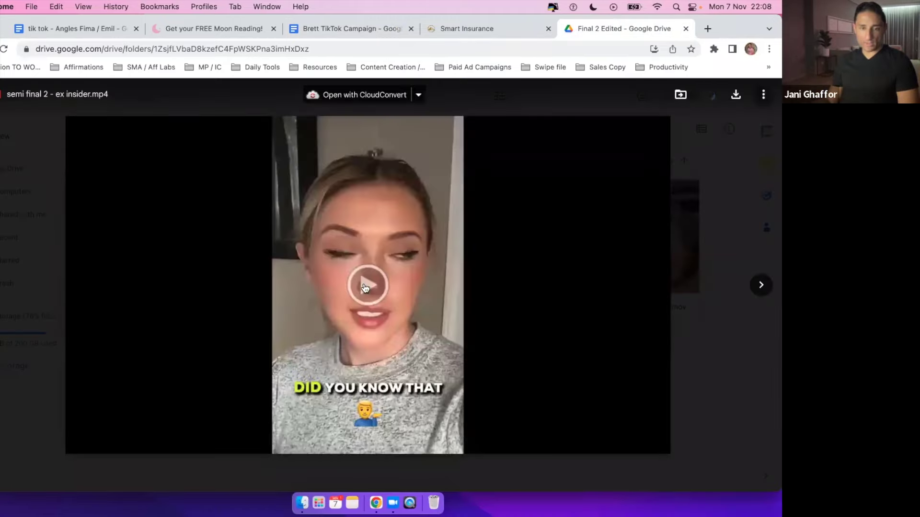
click(365, 287)
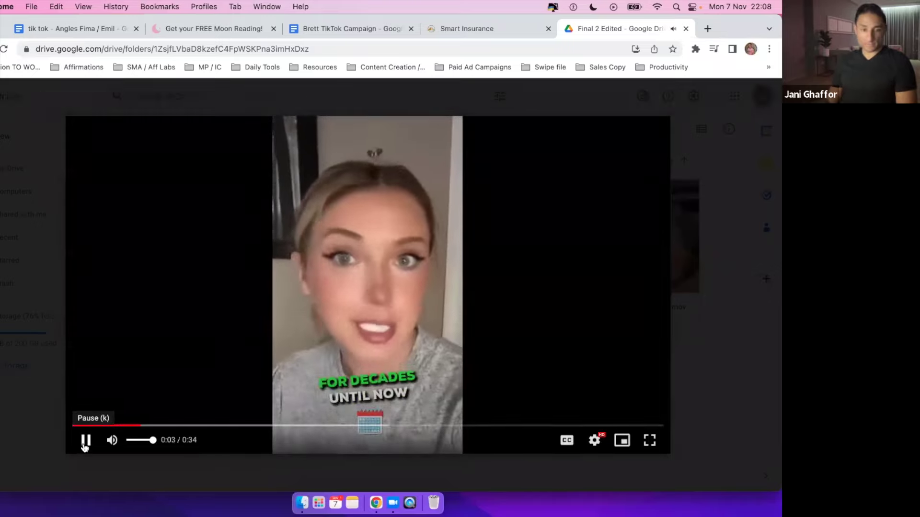
click(85, 442)
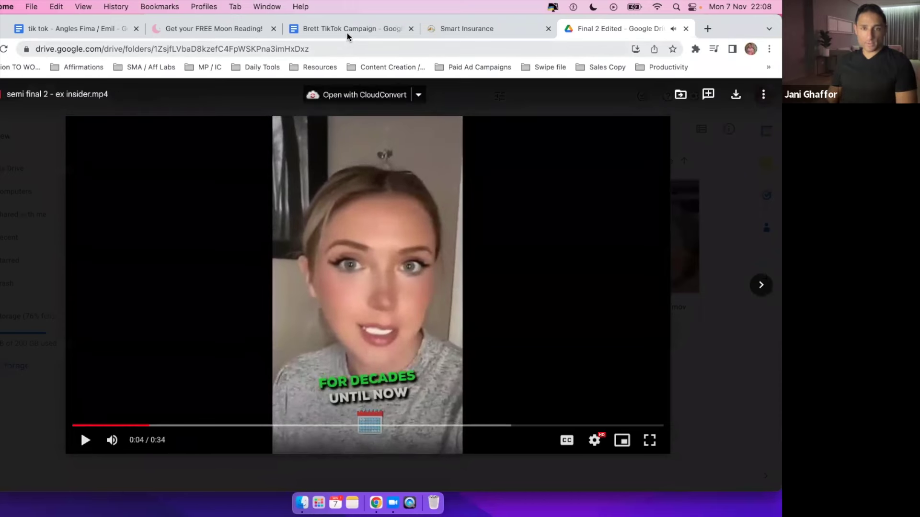
click(347, 32)
scroll(176, 258, up, 4)
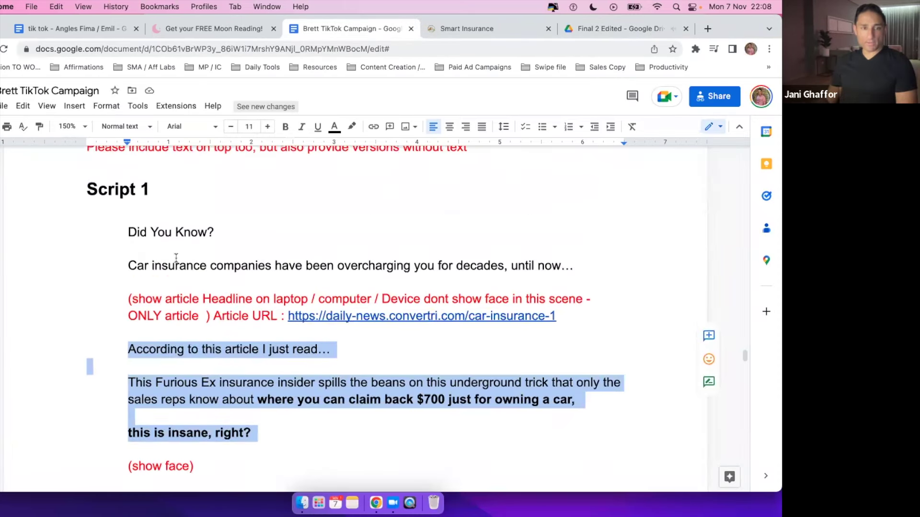
Select Script 1 from 'Did You Know?' to 'this is insane, right?' against the article, then return to the video.
click(165, 252)
drag(128, 252, 574, 283)
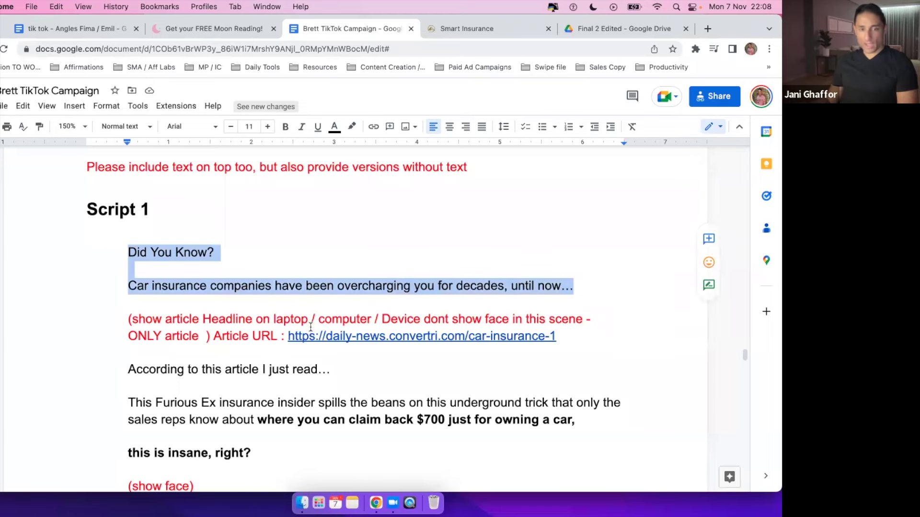
click(455, 37)
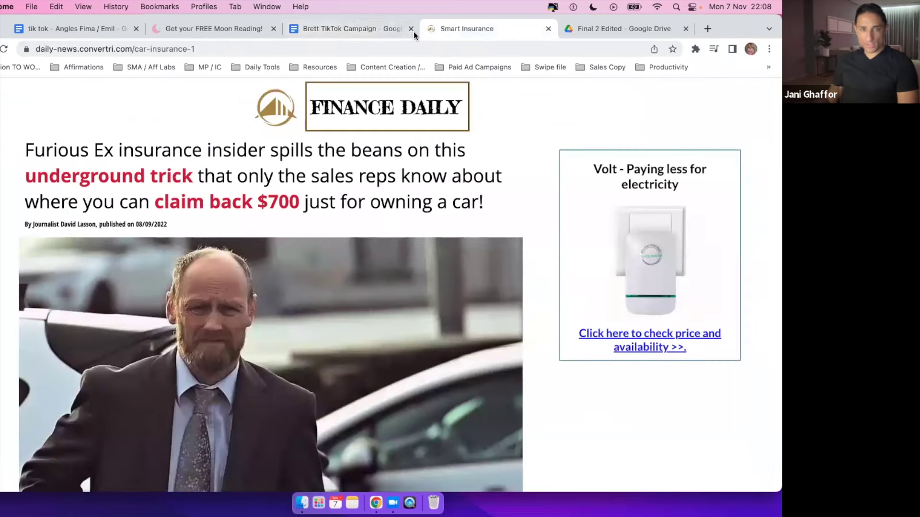
click(361, 35)
scroll(143, 239, down, 2)
drag(124, 245, 222, 355)
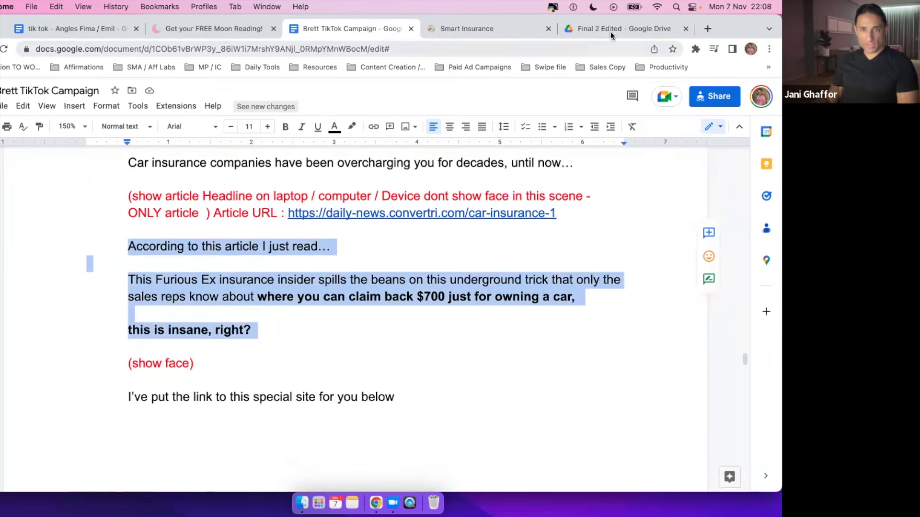
click(610, 32)
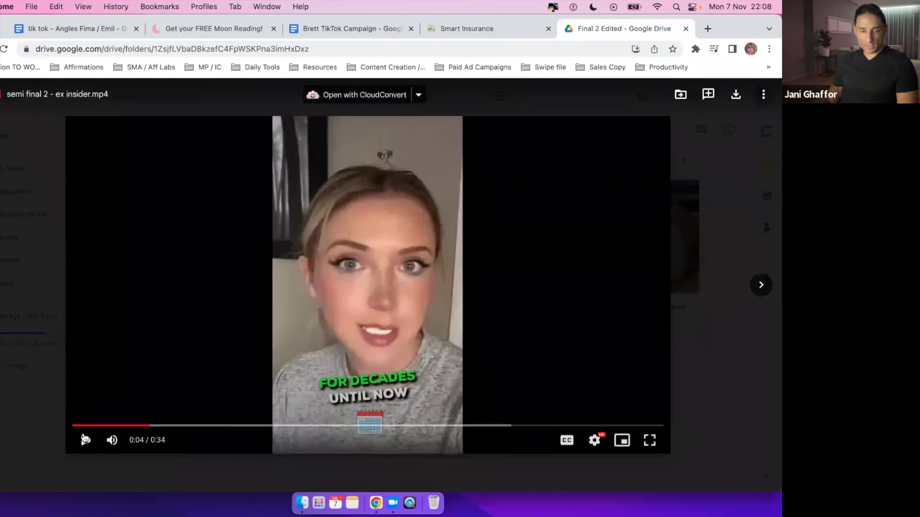
Play the ex insider video to 0:06, then glance at the brief and the Finance Daily article.
click(84, 438)
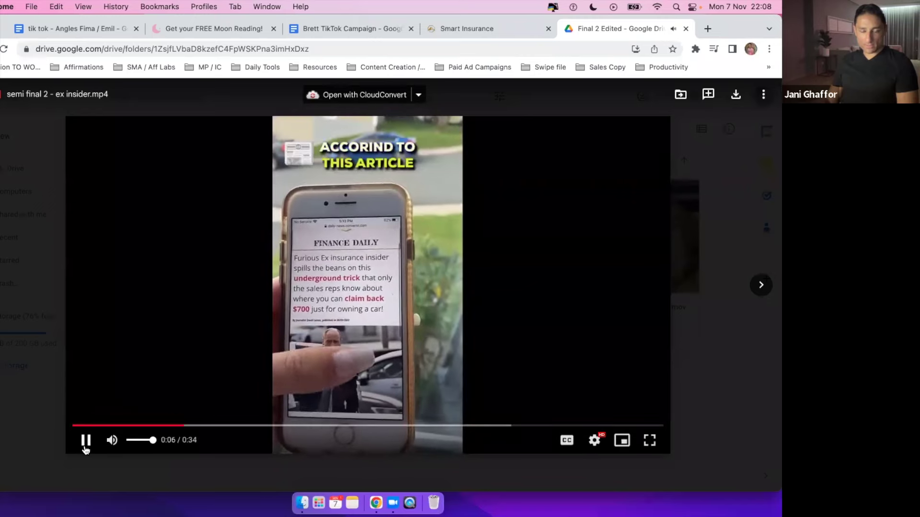
click(85, 446)
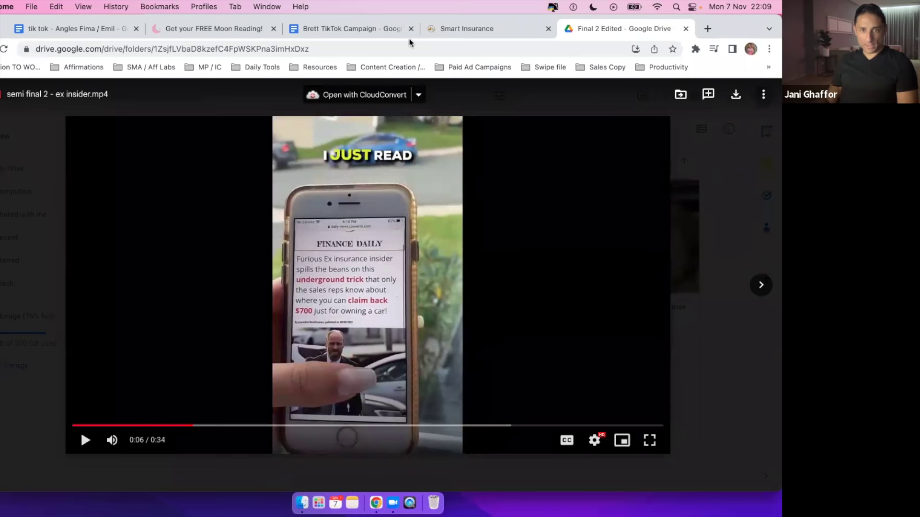
click(352, 30)
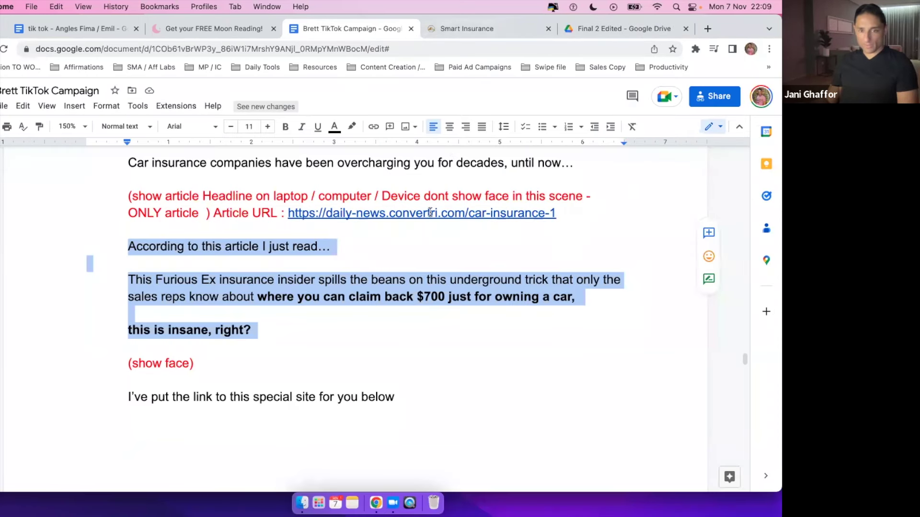
click(477, 27)
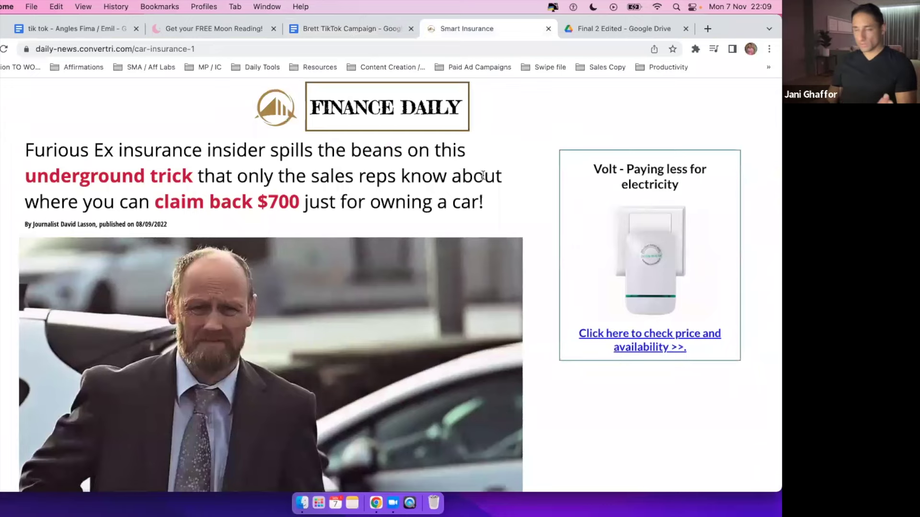
Enlarge the video and restore it, play it on to 0:19, then return to the script.
click(617, 30)
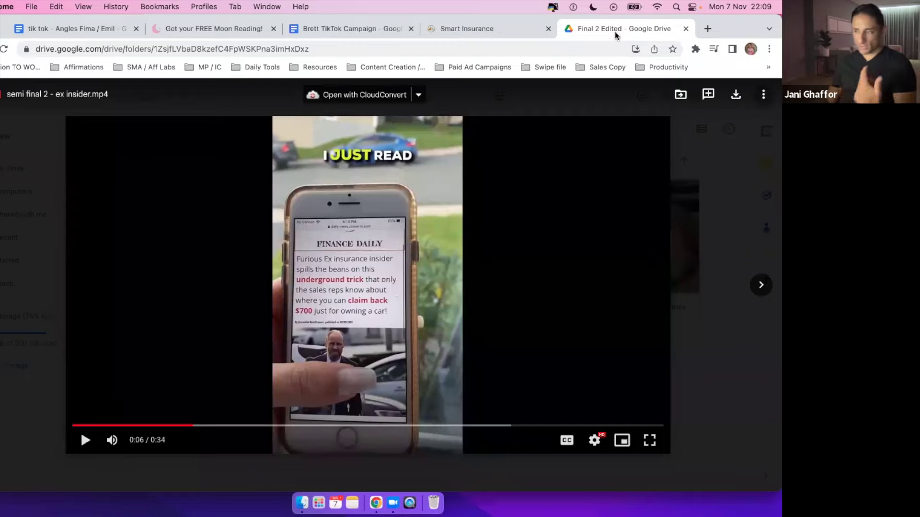
double_click(355, 307)
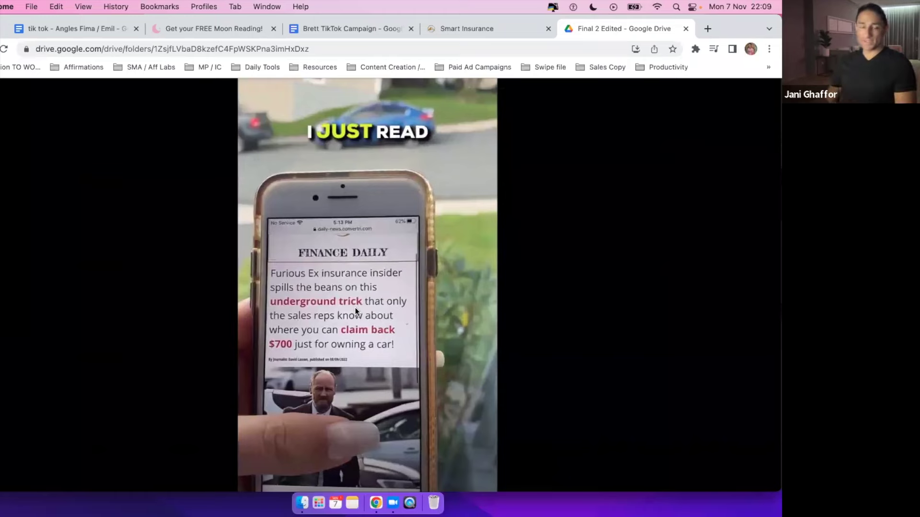
double_click(355, 309)
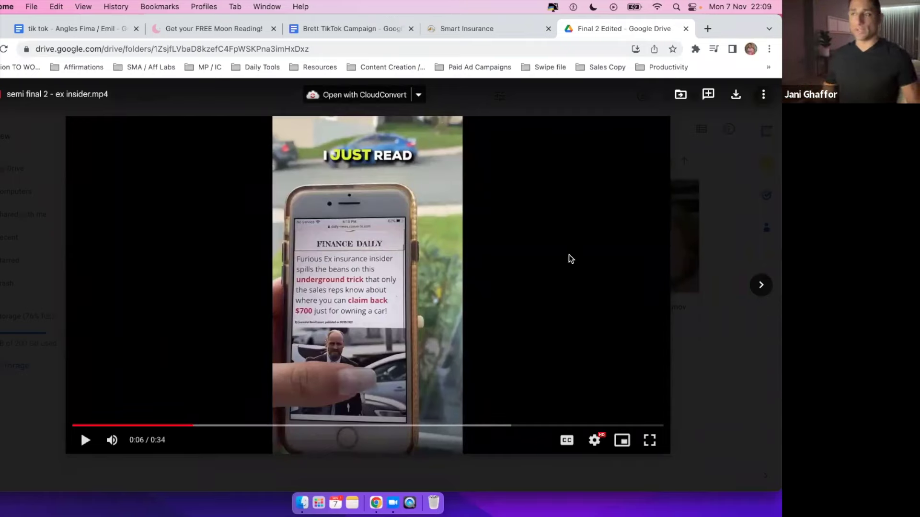
click(516, 245)
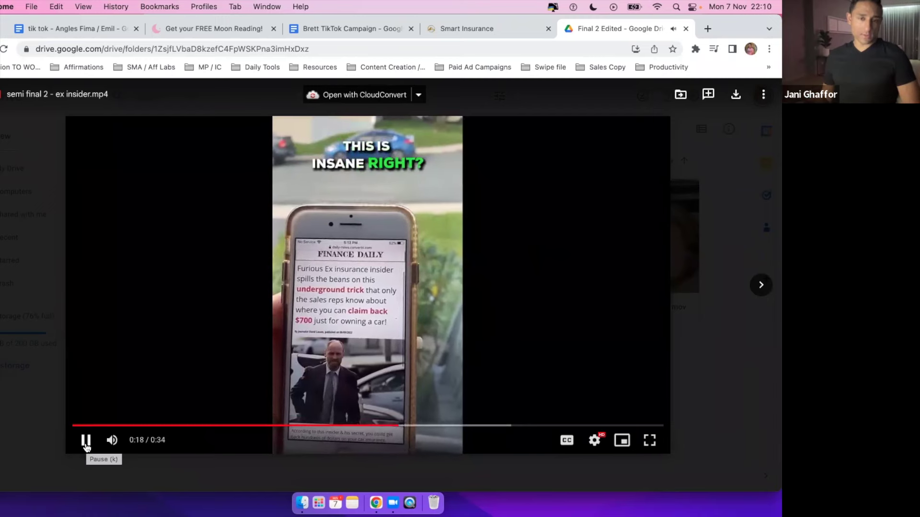
click(86, 440)
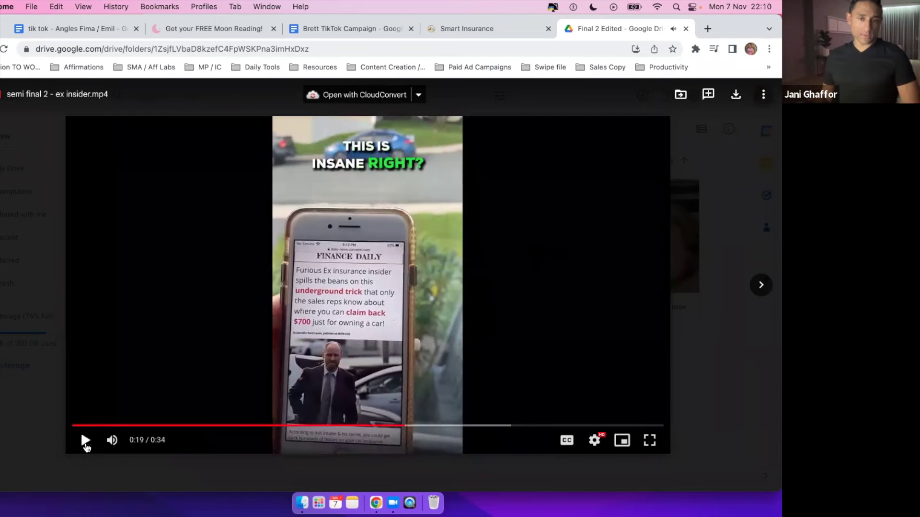
click(371, 33)
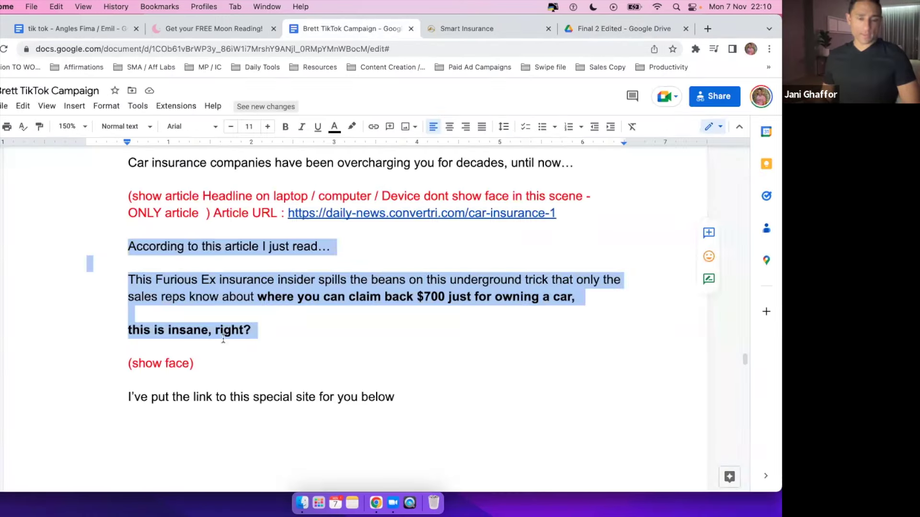
Review the 'this is insane, right?' line and the '(show face)' cue in the script.
click(216, 347)
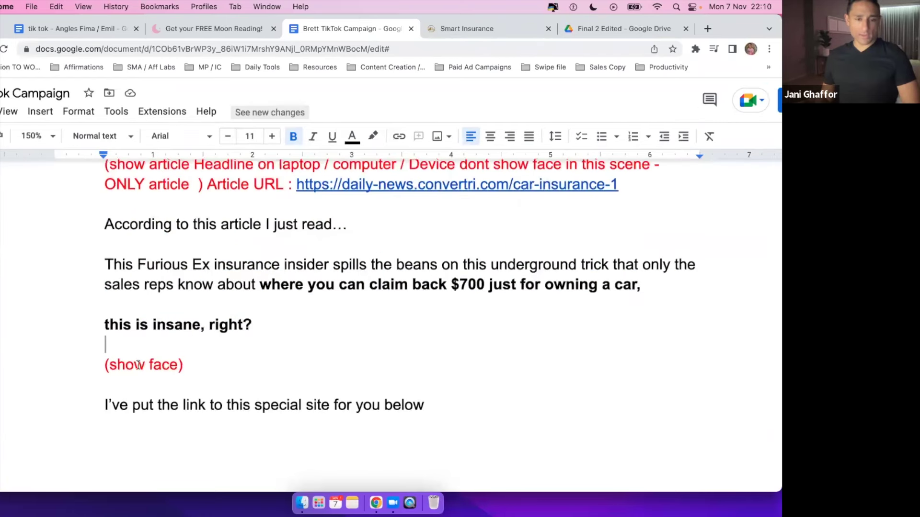
drag(105, 321, 210, 321)
click(244, 321)
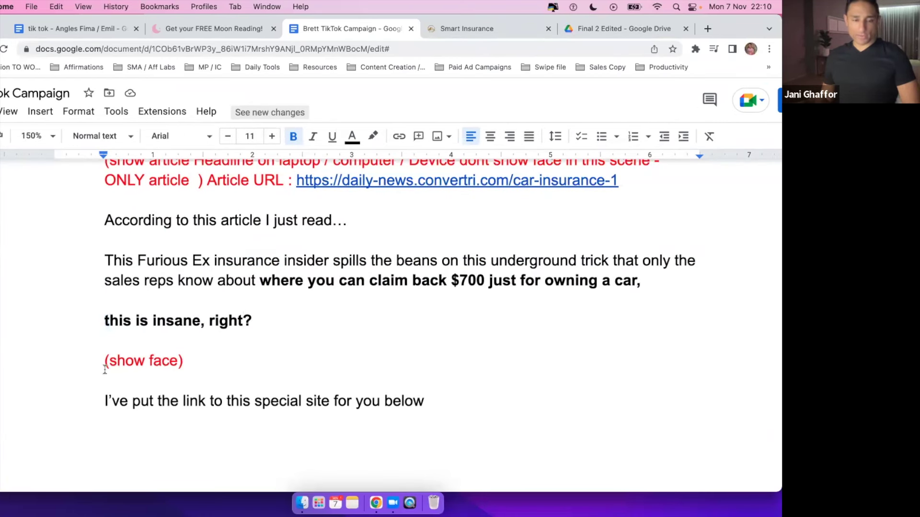
triple_click(128, 355)
scroll(112, 360, down, 3)
click(106, 298)
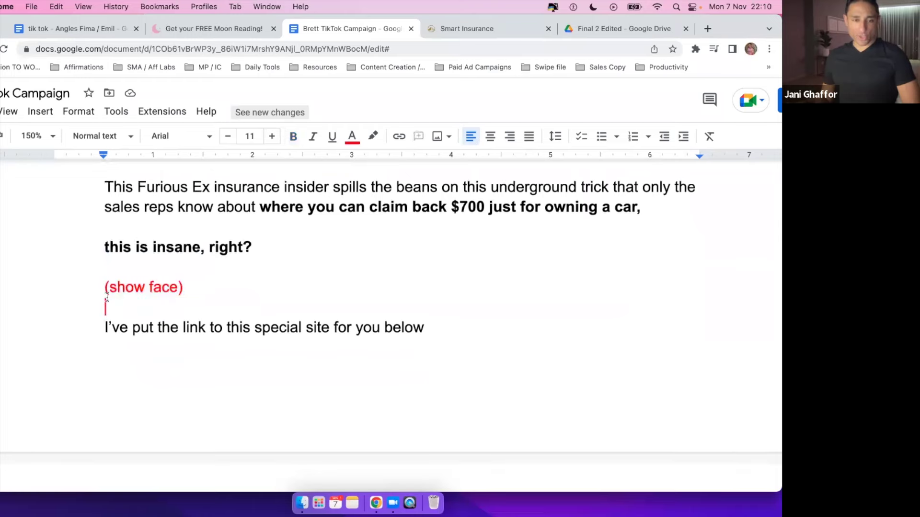
Play the ex insider video from 0:19 to 0:21, then return to the script.
click(604, 29)
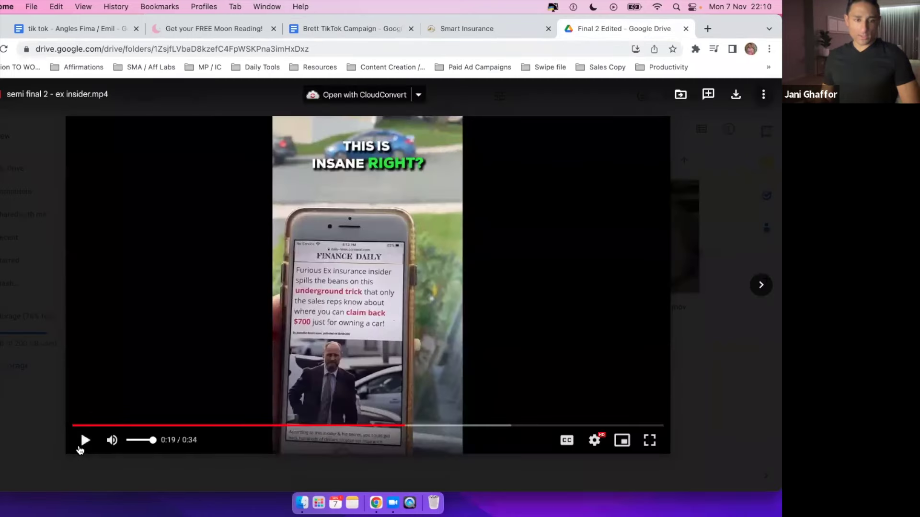
click(82, 441)
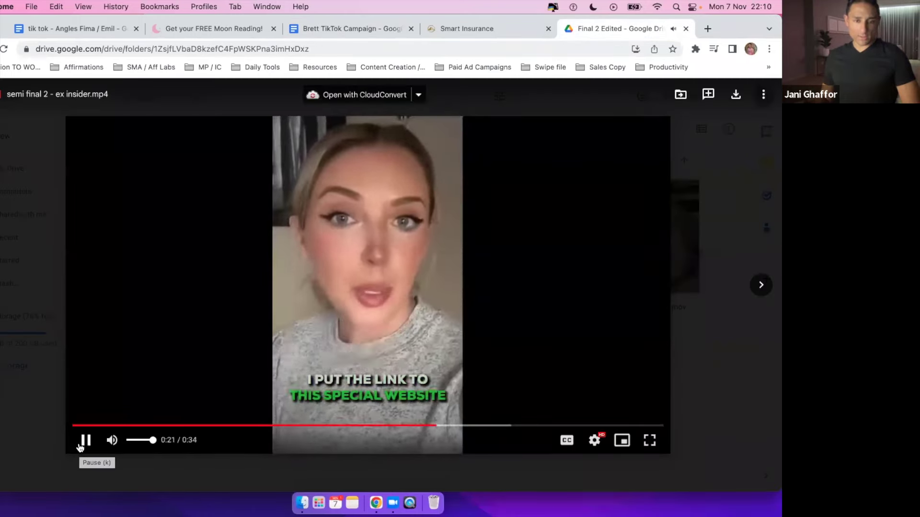
click(82, 441)
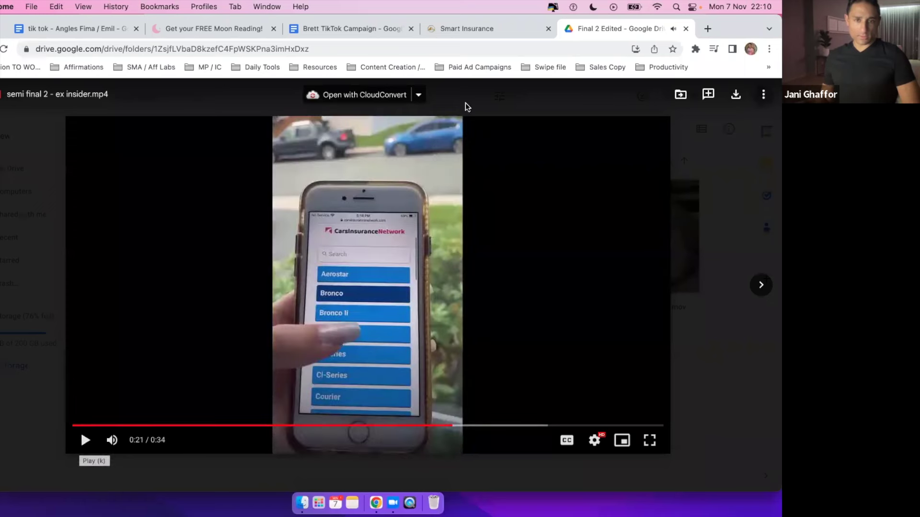
click(360, 30)
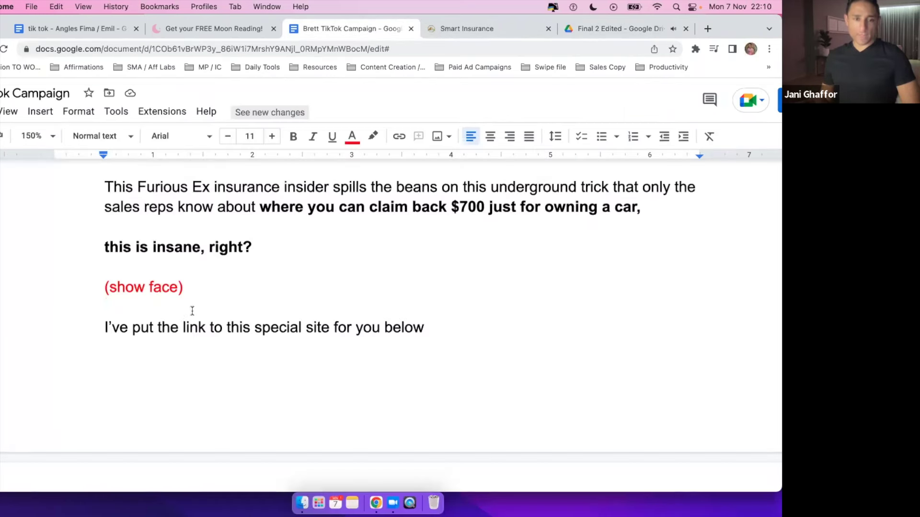
Review the link-below line, zoom the page out, and highlight the phone-demonstration instruction.
triple_click(349, 325)
click(419, 327)
scroll(417, 327, down, 6)
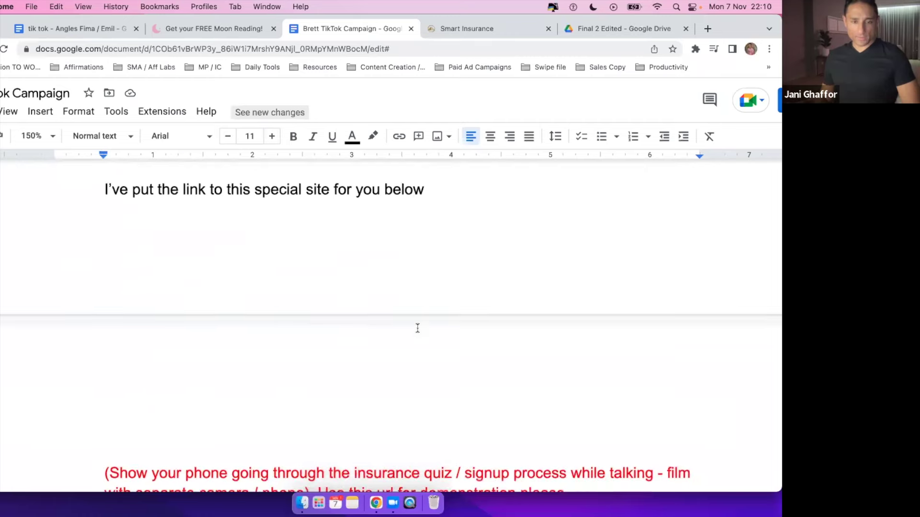
scroll(418, 328, down, 1)
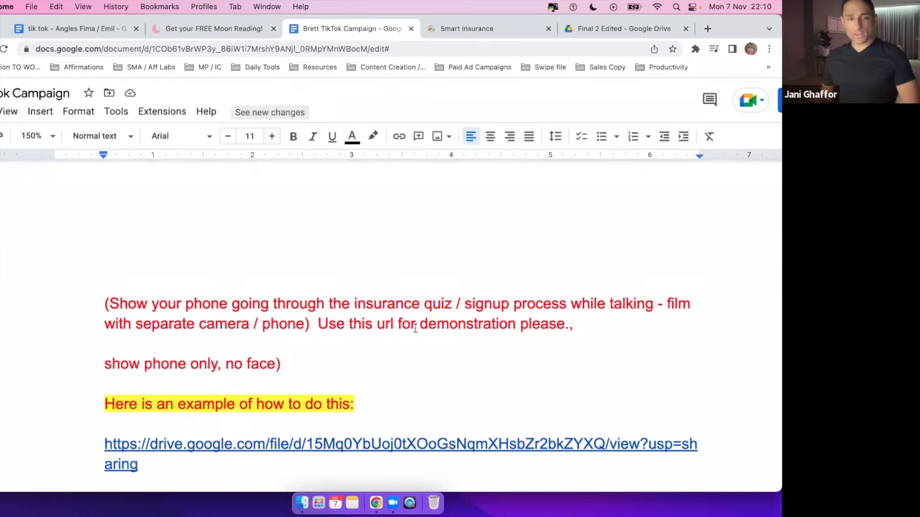
key(super+minus)
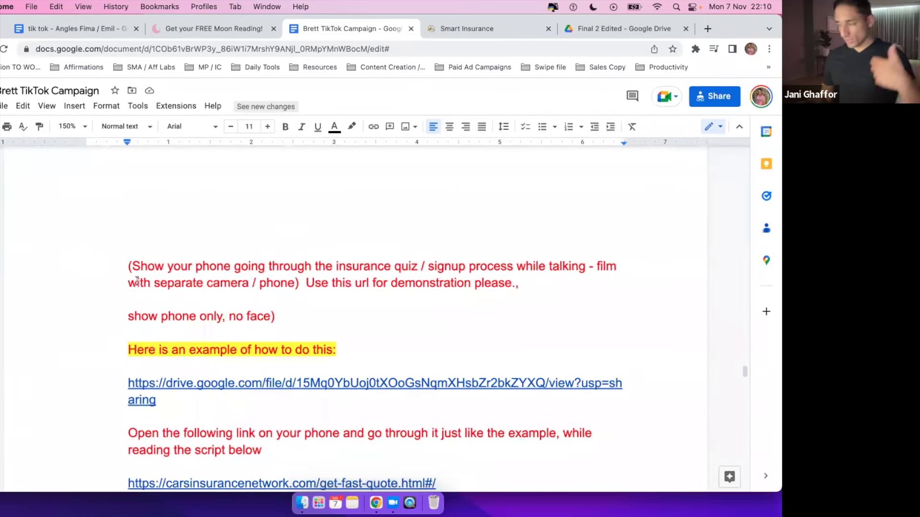
drag(221, 267, 485, 283)
click(584, 267)
click(485, 282)
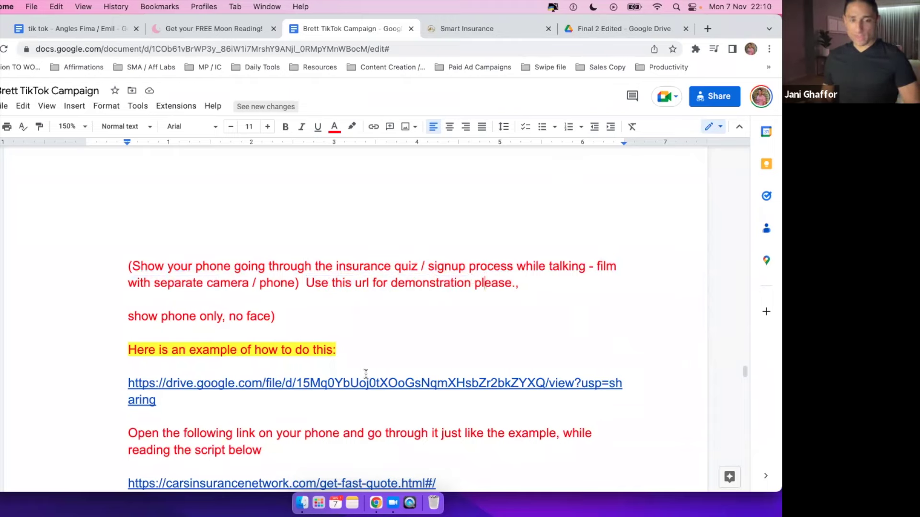
Highlight the camera and url instruction text, then bring back the ex-insider video.
scroll(366, 374, down, 3)
drag(155, 202, 384, 202)
click(415, 202)
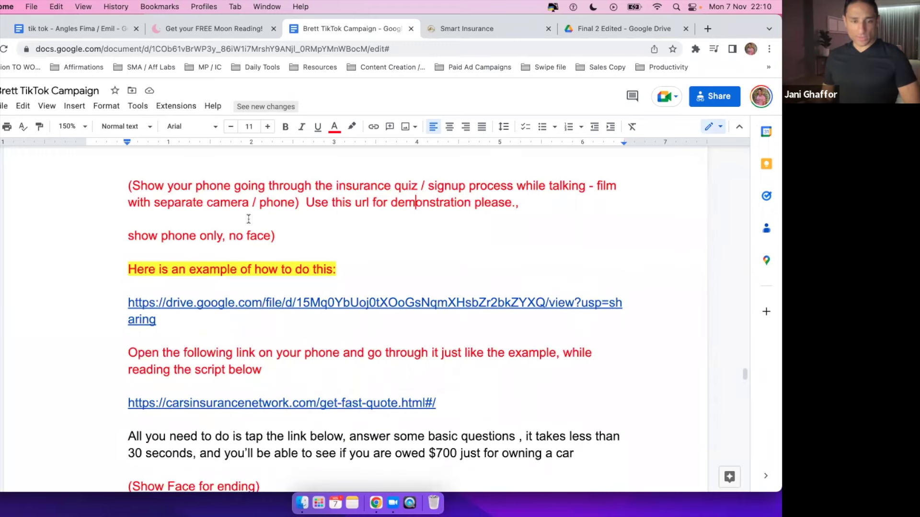
scroll(303, 367, down, 2)
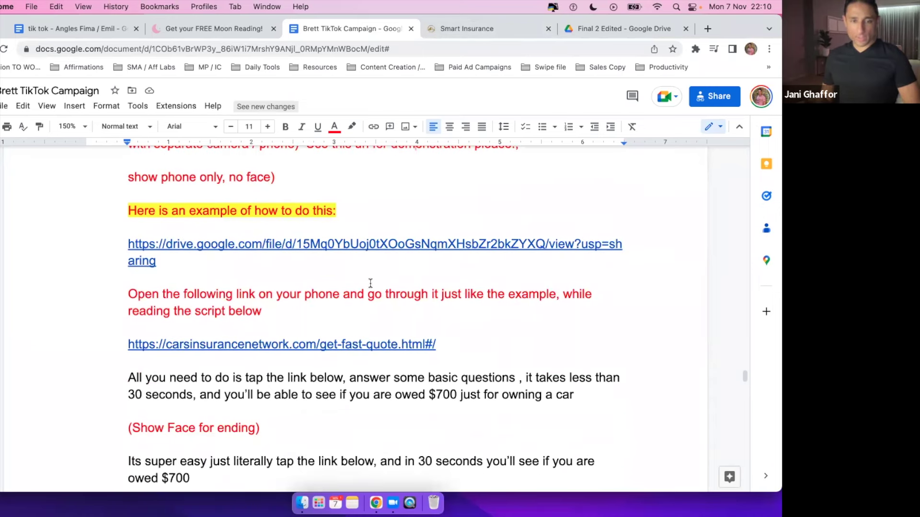
scroll(371, 284, up, 2)
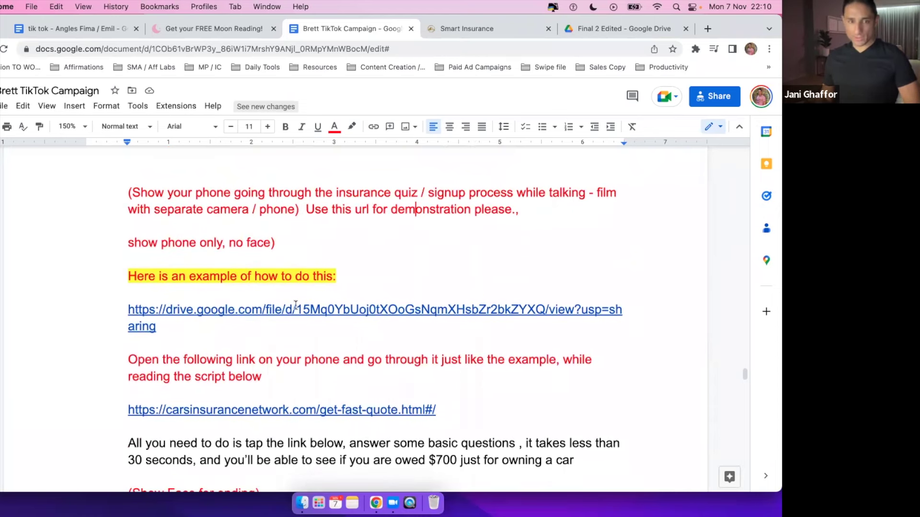
click(596, 32)
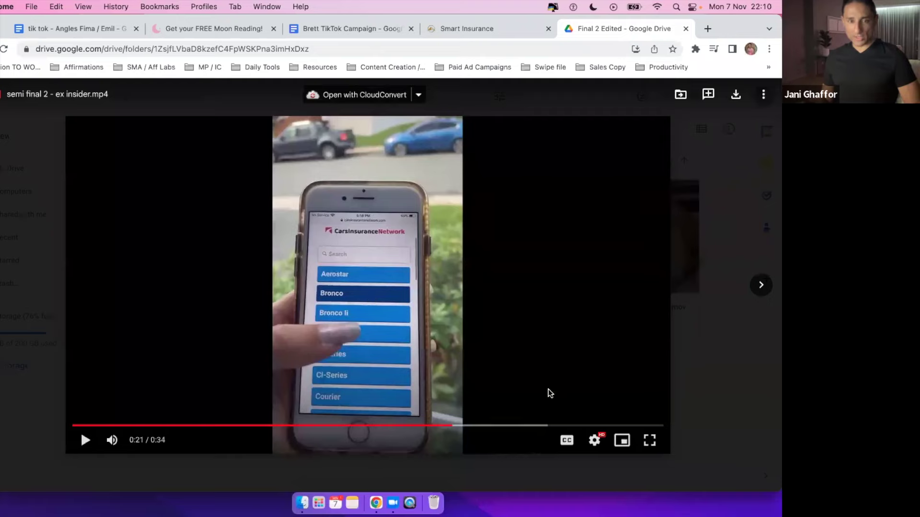
Seek the ex insider video back slightly and play it to 0:27, leaving it paused.
click(444, 426)
click(84, 445)
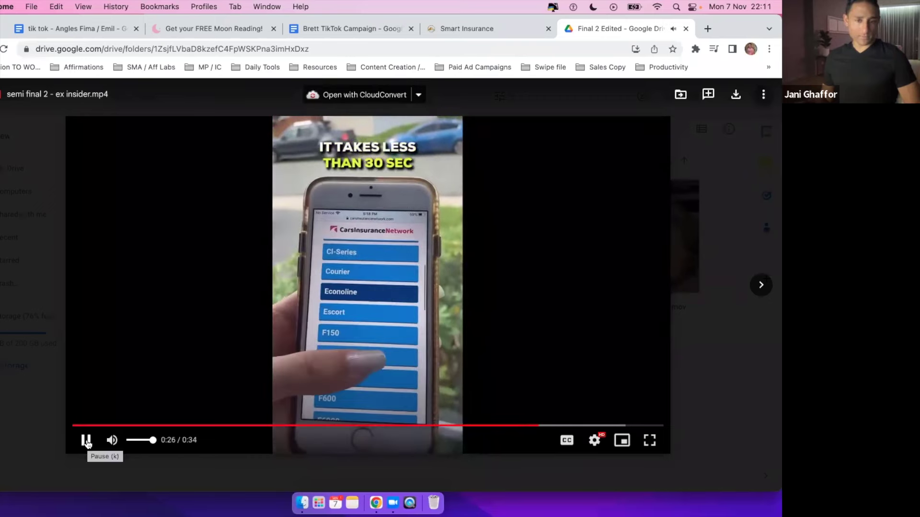
click(87, 443)
click(87, 441)
click(86, 440)
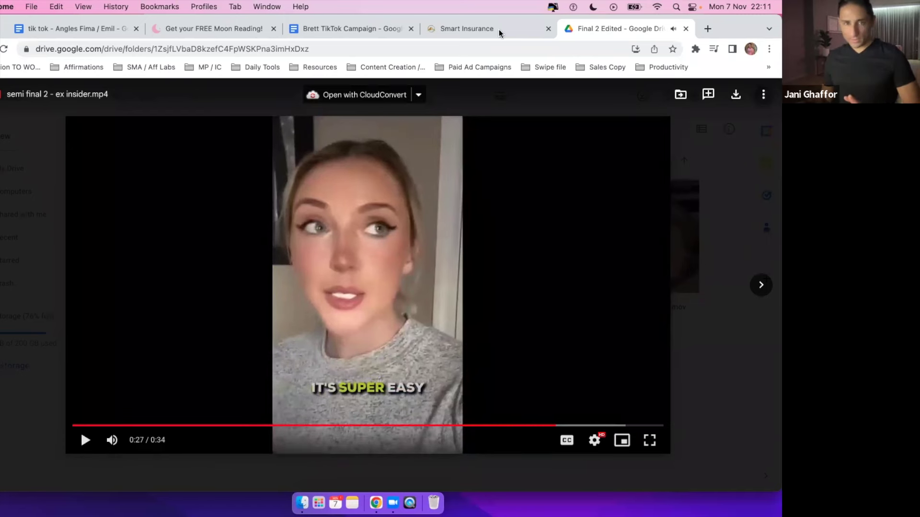
Return to the brief's phone-demo line and show the drive.google.com example video link card.
click(358, 30)
drag(152, 191, 371, 191)
click(393, 193)
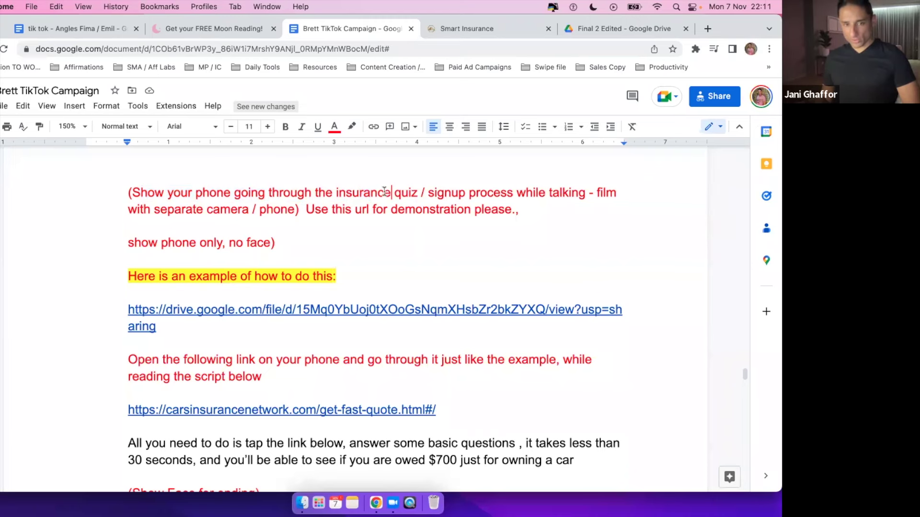
scroll(403, 229, down, 2)
click(242, 249)
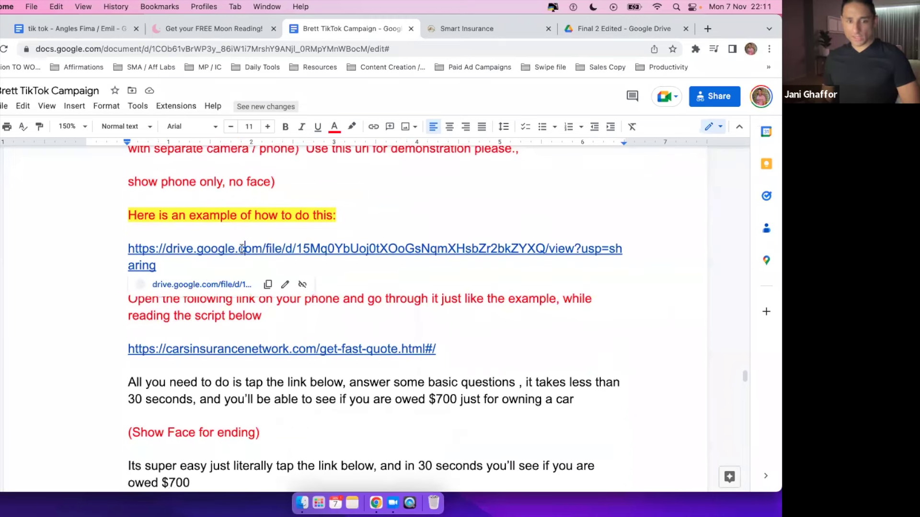
Open CTA Example.mp4 from the link card, play it to 0:08, then return to the example heading.
click(199, 285)
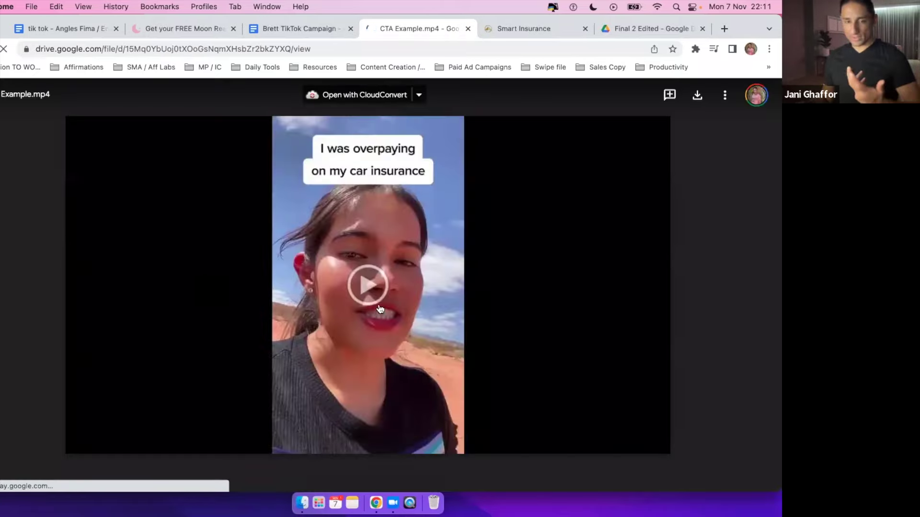
click(370, 286)
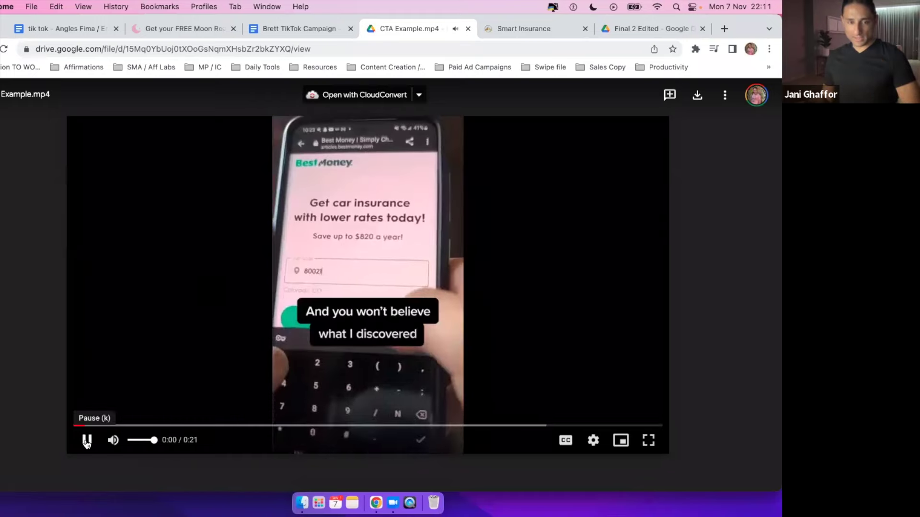
click(87, 441)
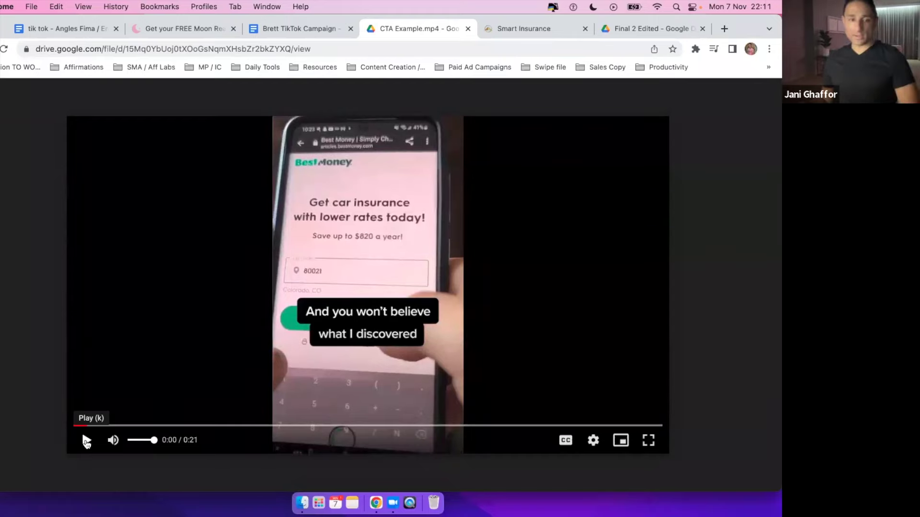
click(87, 441)
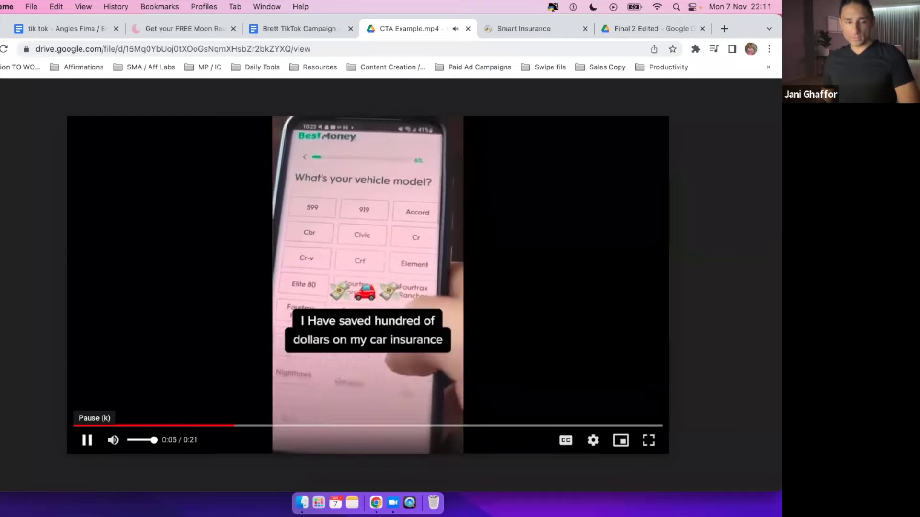
click(402, 200)
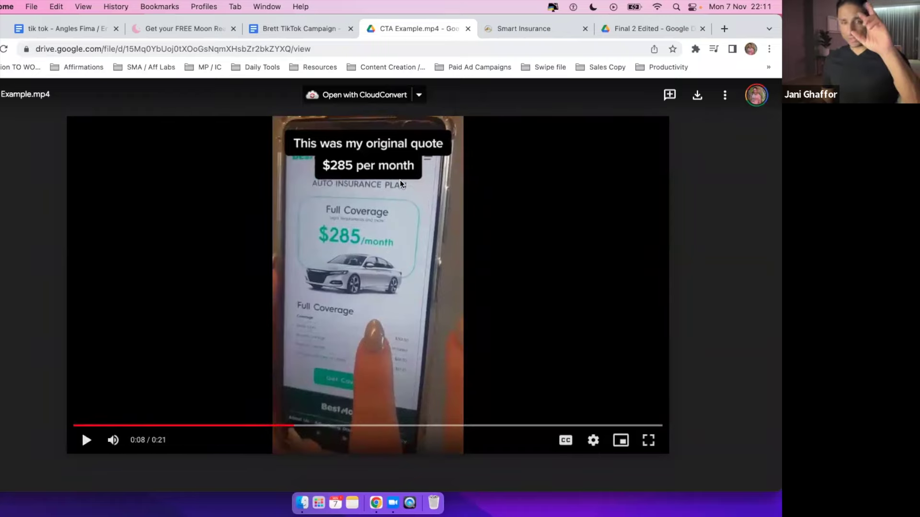
click(296, 30)
drag(131, 216, 307, 215)
click(314, 215)
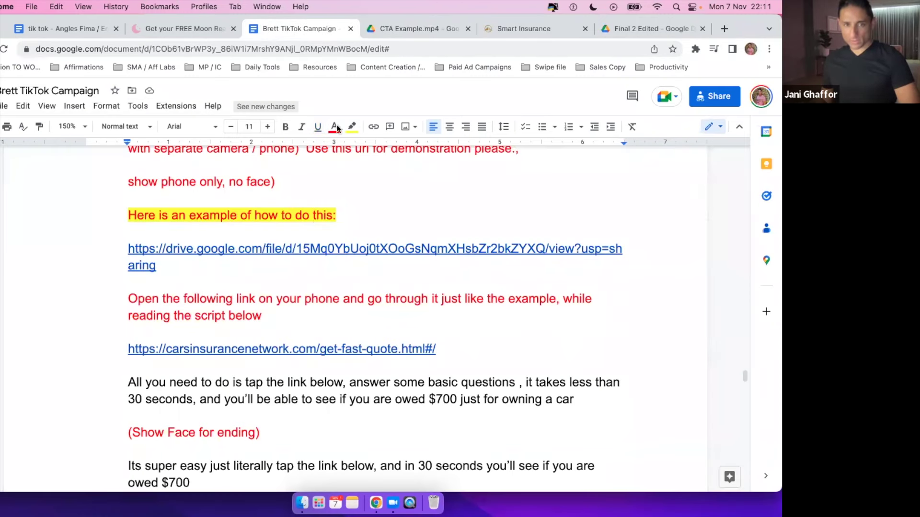
Close the CTA Example.mp4 tab and highlight the brief's 'All you need to do' paragraph.
click(442, 29)
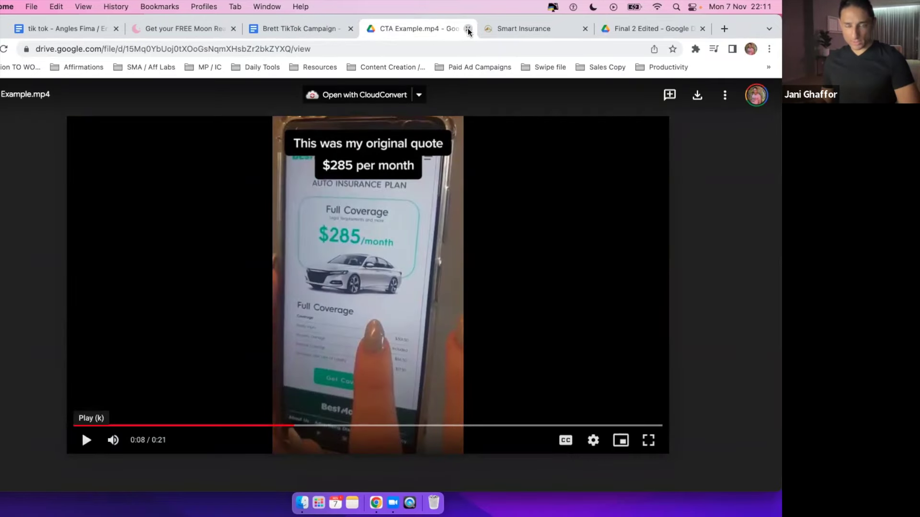
click(469, 29)
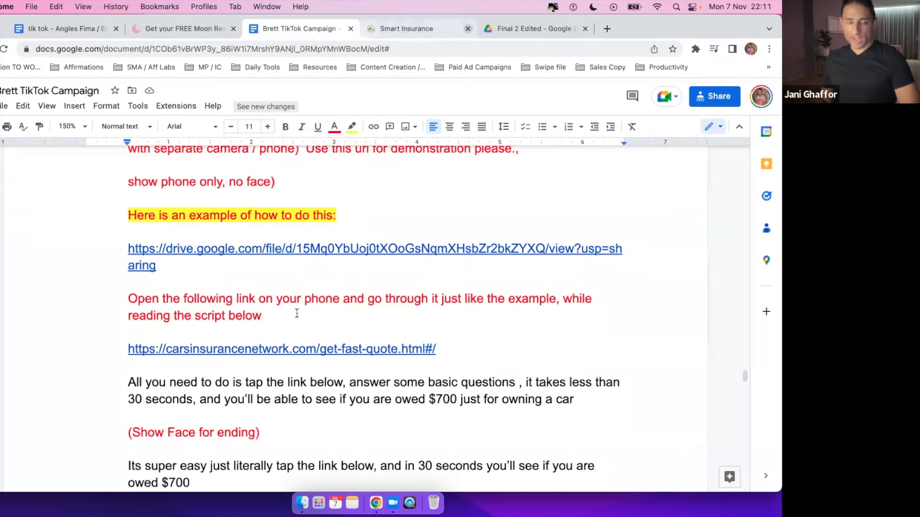
scroll(304, 322, down, 3)
scroll(304, 322, up, 3)
scroll(162, 326, down, 3)
drag(128, 314, 592, 329)
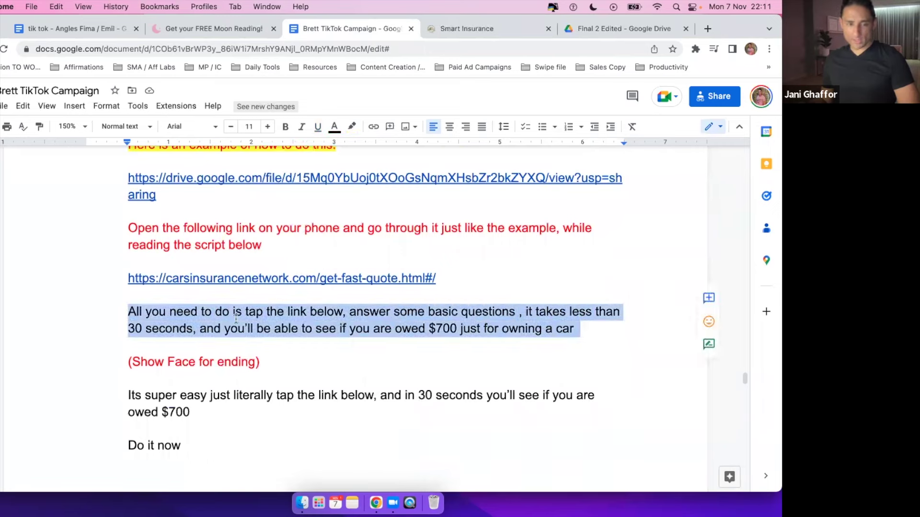
click(227, 248)
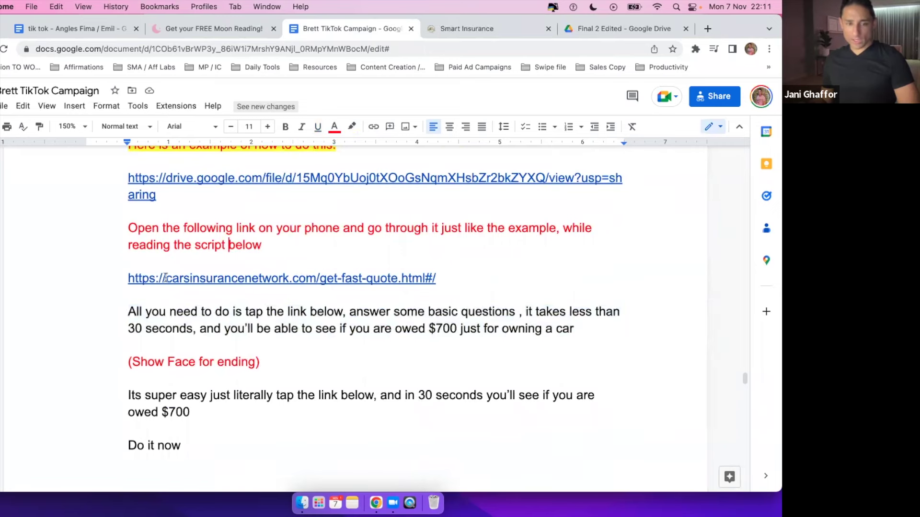
Open the carsinsurancenetwork quote page from its link card, close it, and return to the video.
click(234, 280)
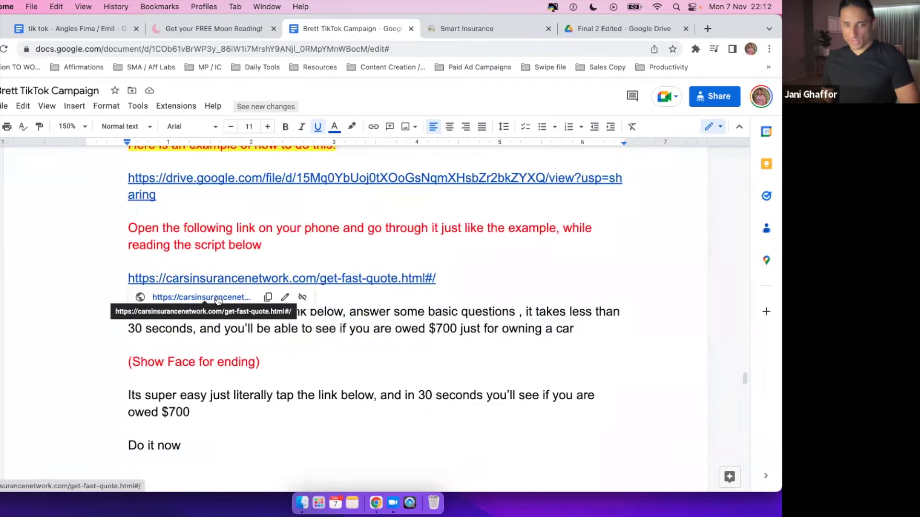
click(218, 298)
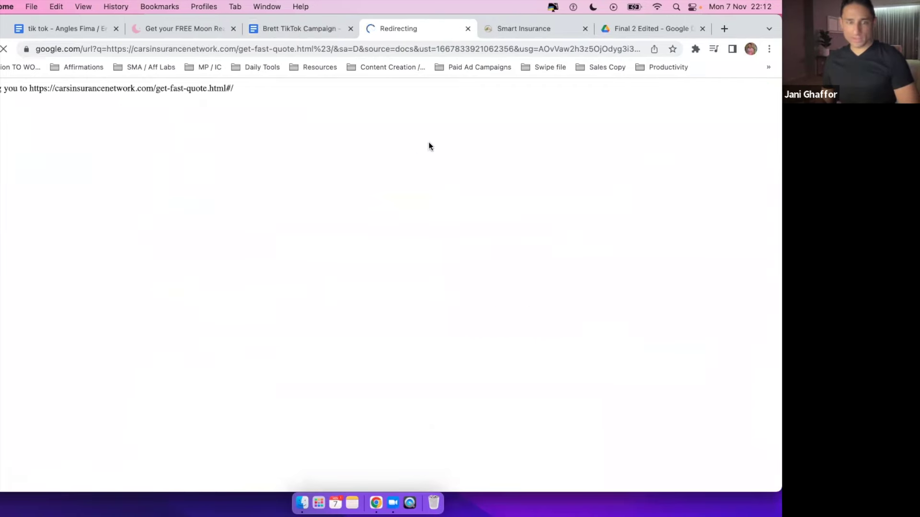
click(466, 30)
click(513, 30)
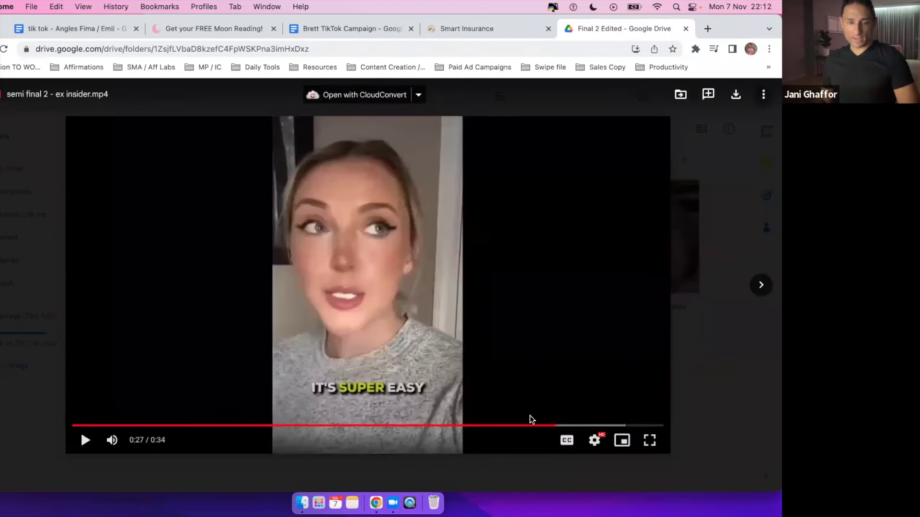
Move the ex insider video back to 0:22, view the Smart Insurance article, then return to the brief.
click(477, 425)
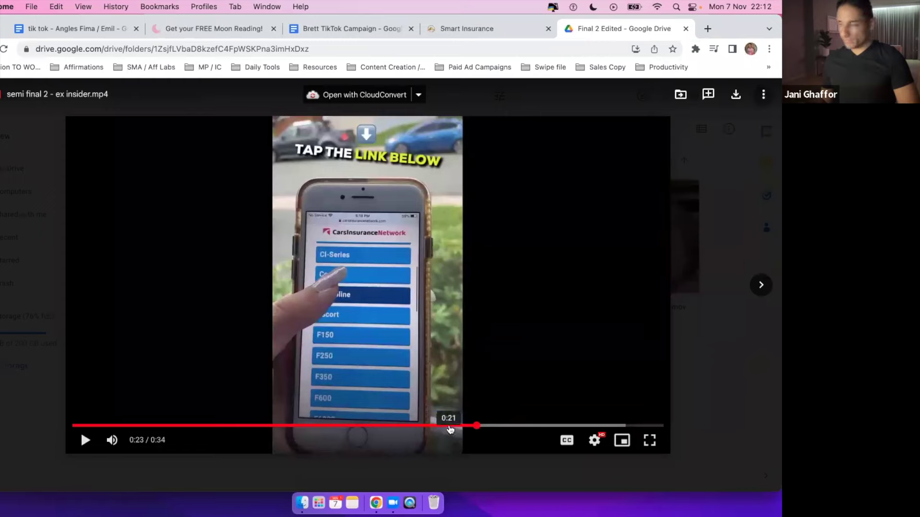
click(450, 426)
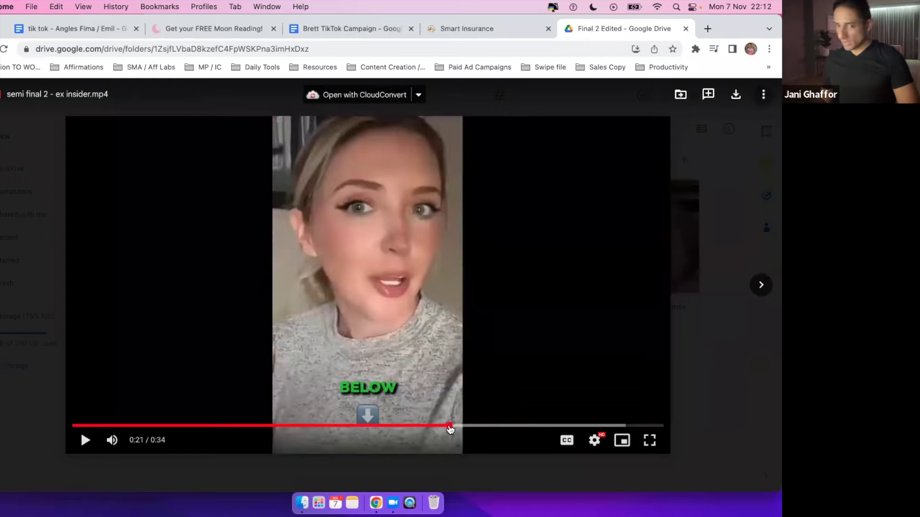
click(460, 426)
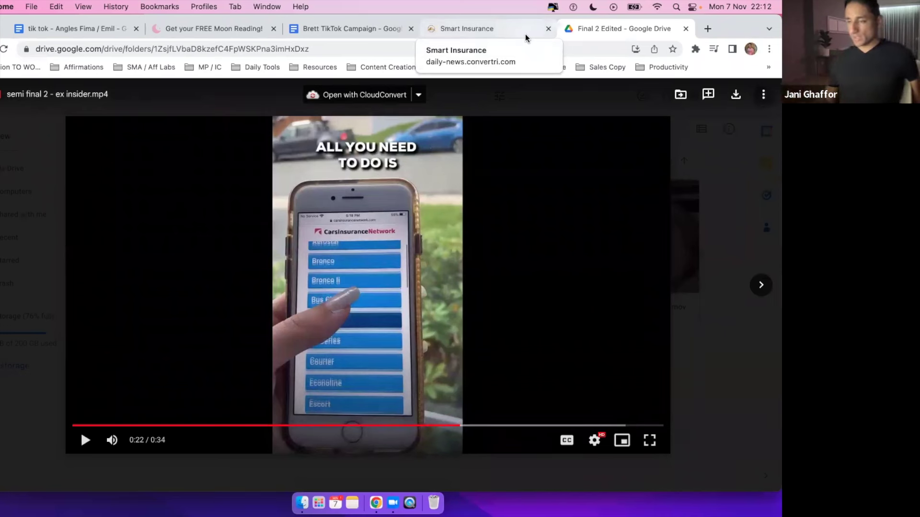
click(525, 33)
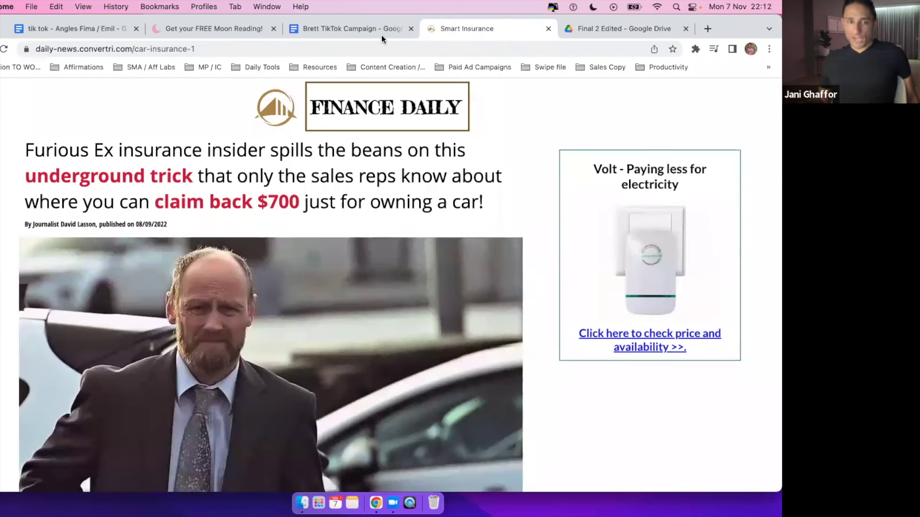
click(358, 32)
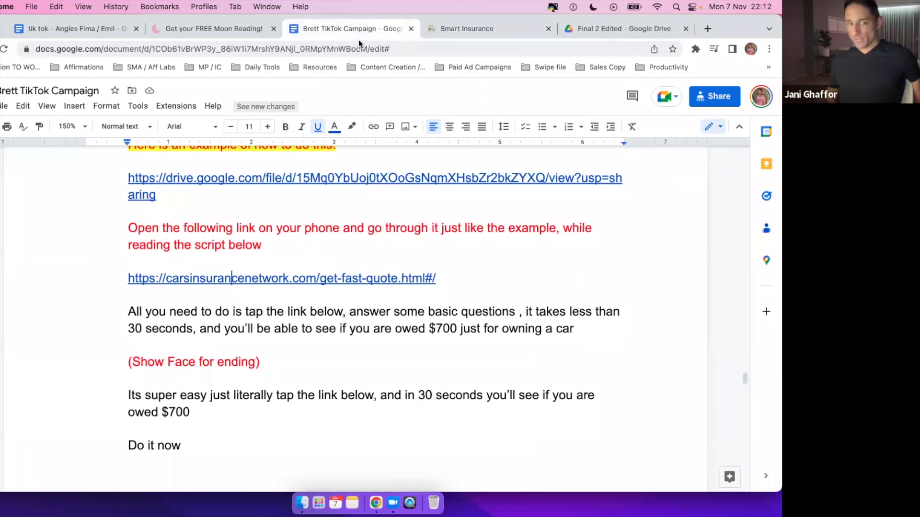
Mark the open-on-phone instruction and the red 'Show Face for ending' cue, then return to the video.
drag(460, 225, 508, 222)
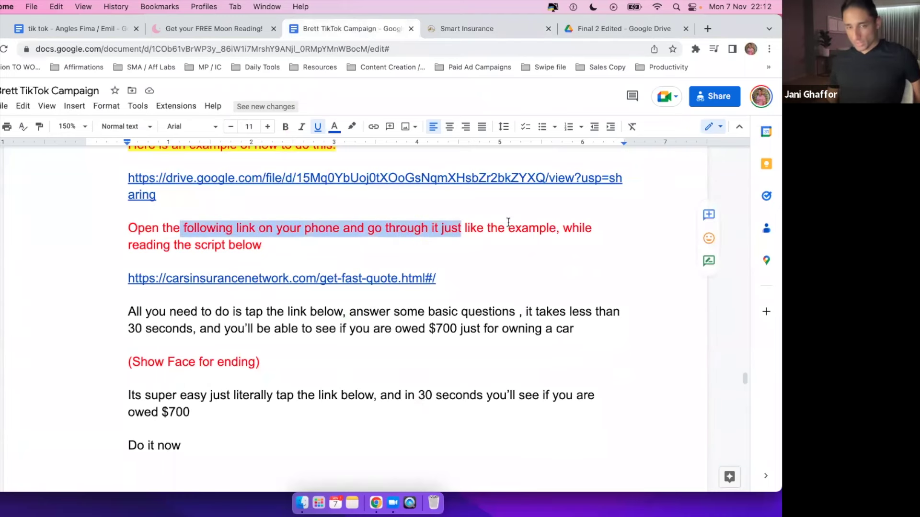
scroll(508, 222, up, 3)
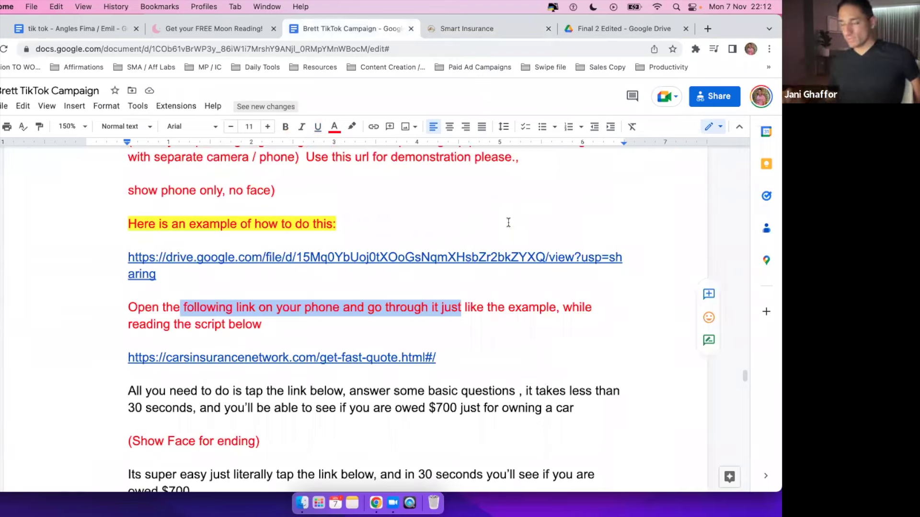
scroll(508, 223, down, 5)
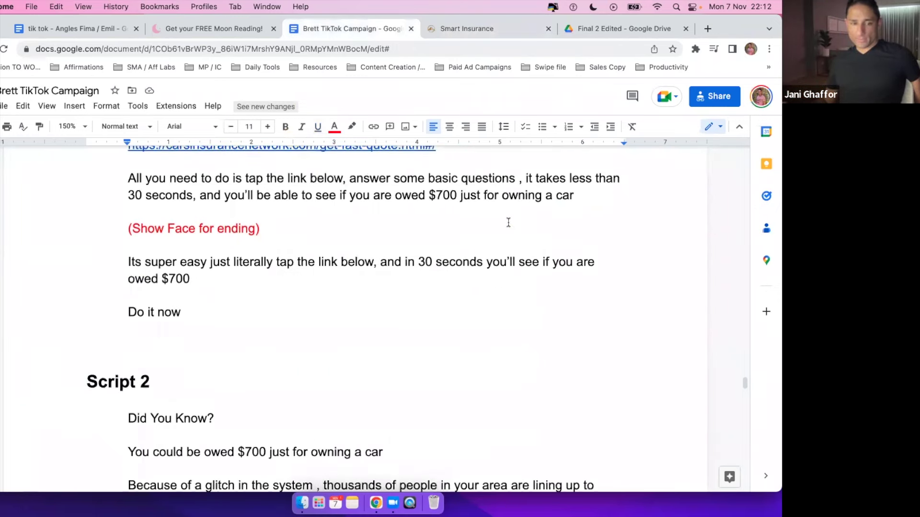
drag(128, 195, 266, 194)
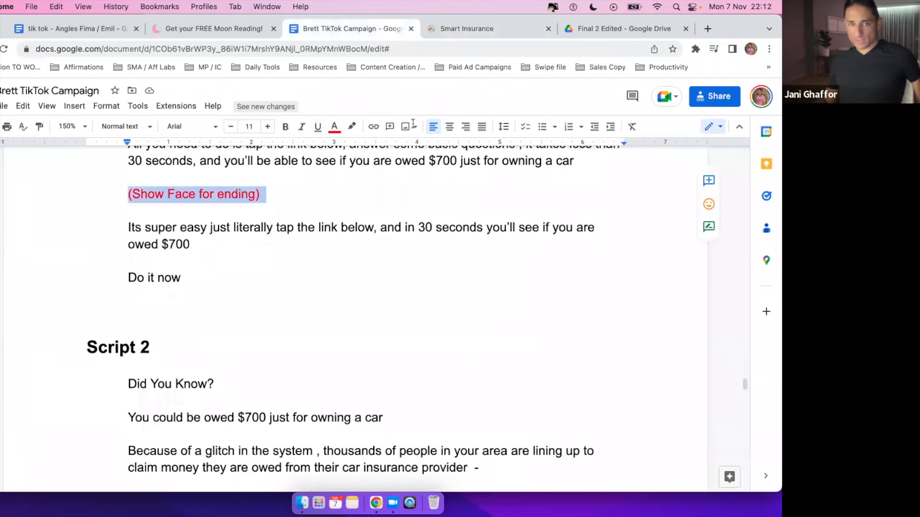
click(616, 28)
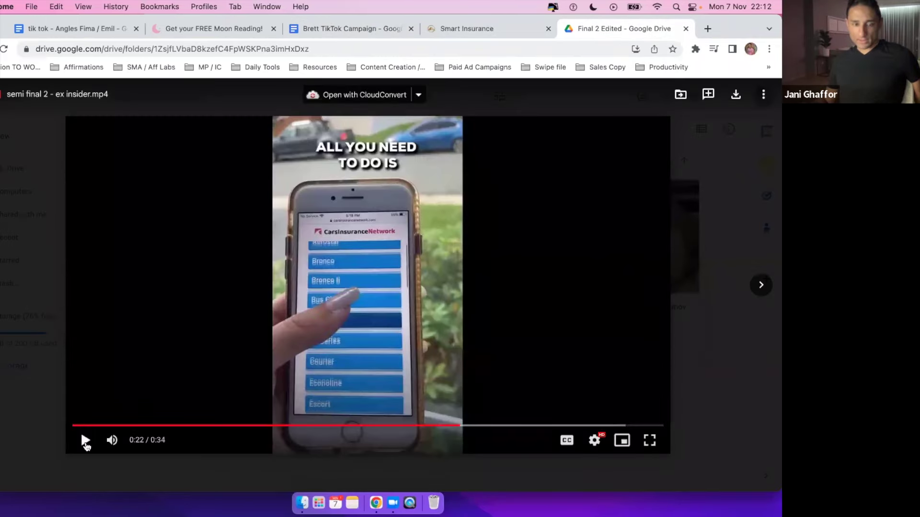
Play the ex-insider video to 0:34, then select the brief's closing lines ending 'Do it now'.
click(86, 441)
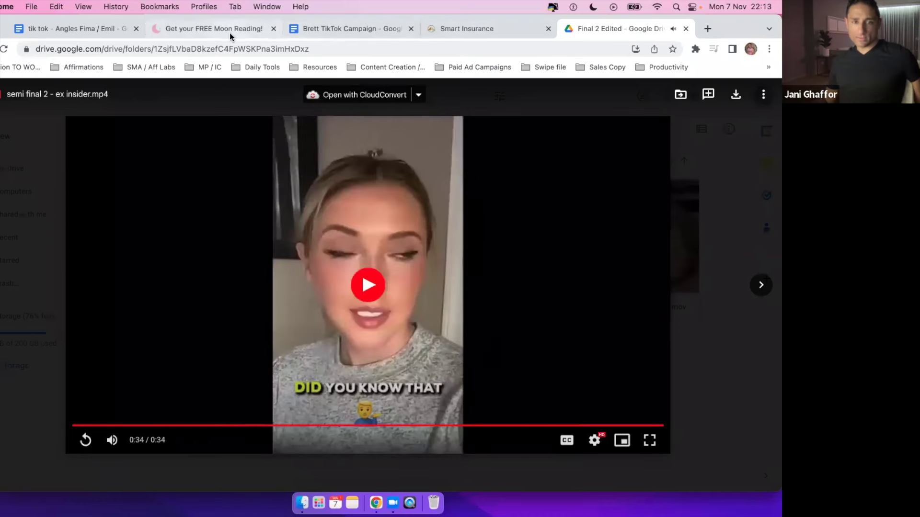
click(356, 34)
drag(123, 222, 232, 281)
Read through the opening lines of Script 2 in the TikTok Campaign brief.
click(233, 282)
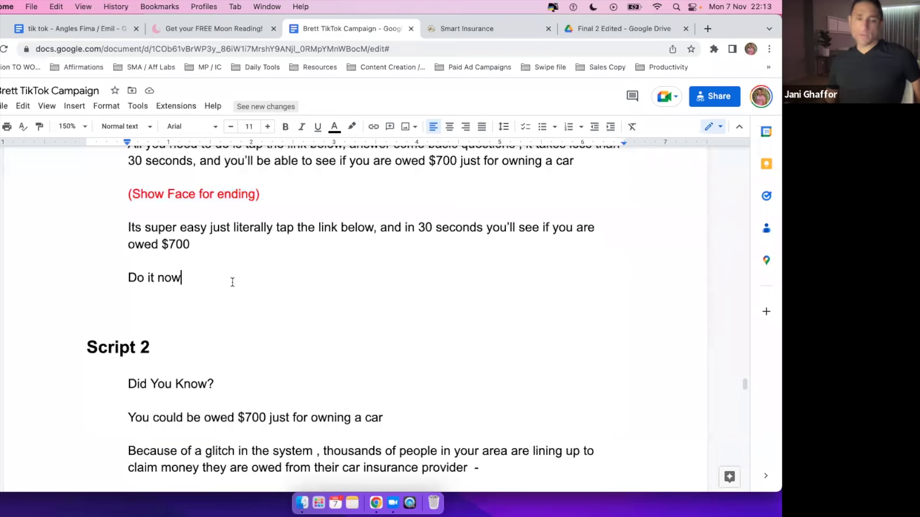
scroll(232, 282, down, 5)
scroll(226, 282, up, 2)
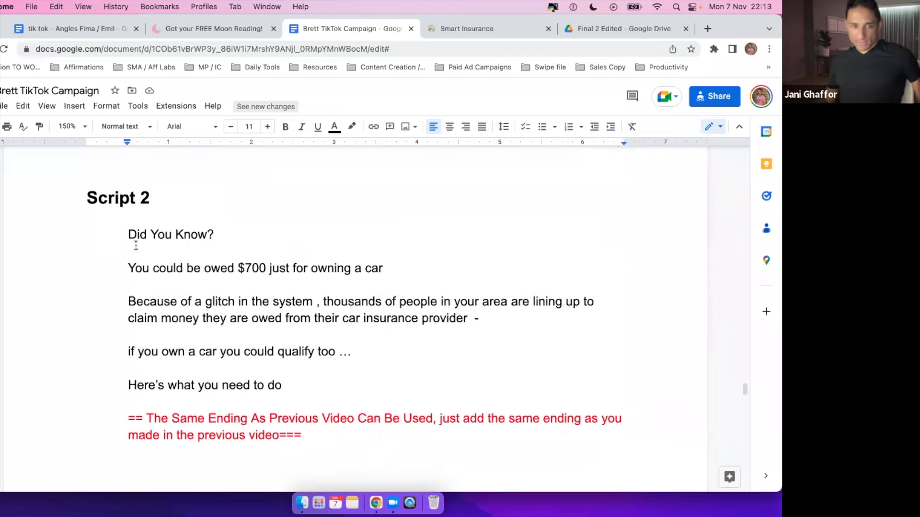
drag(169, 237, 88, 281)
click(89, 282)
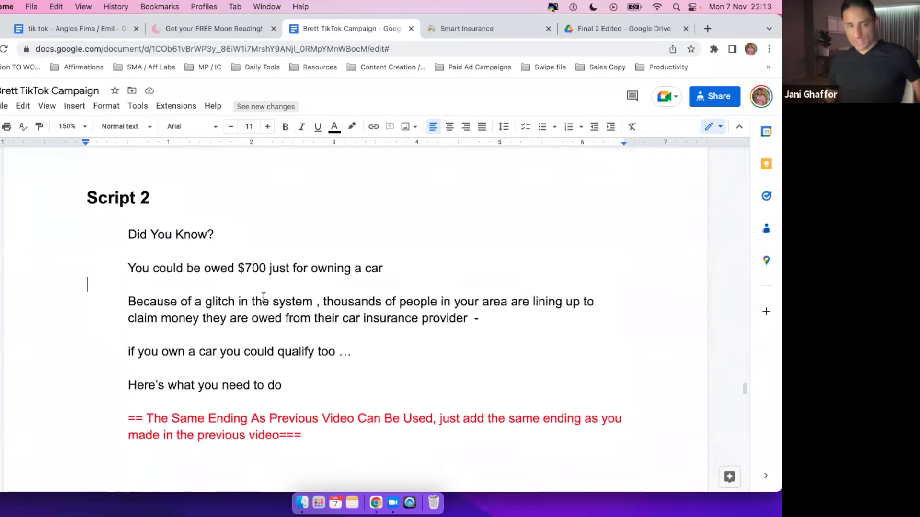
scroll(270, 301, down, 10)
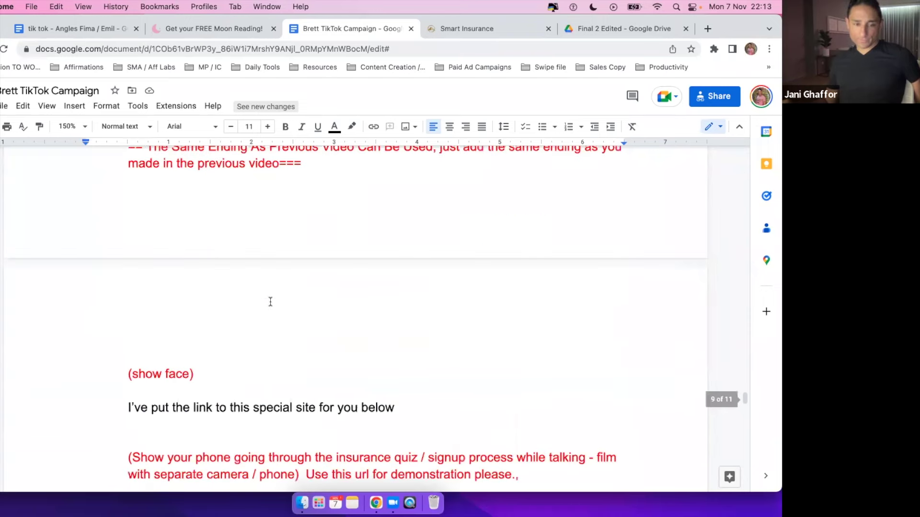
Check the finished ex-insider video in Drive, then open the 'tik tok - Angles' doc at Main CTA 1.
scroll(271, 301, up, 8)
scroll(270, 301, up, 1)
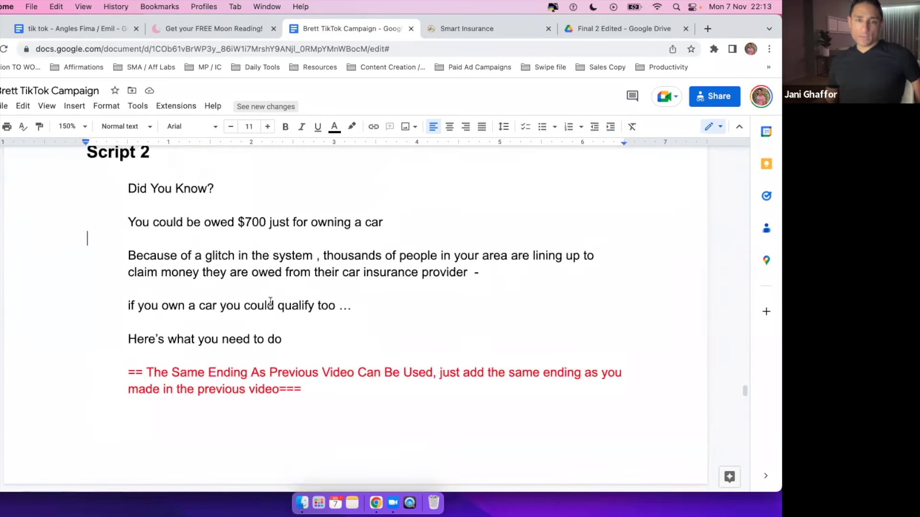
click(586, 30)
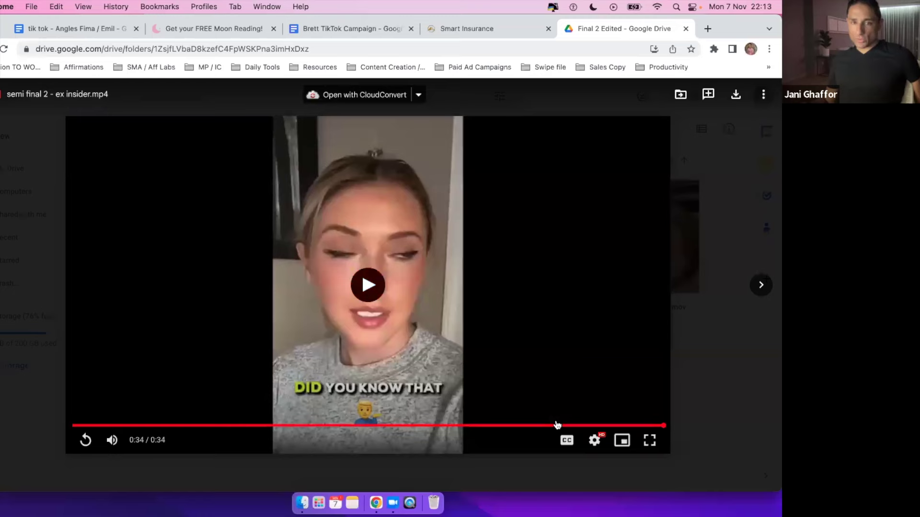
click(59, 37)
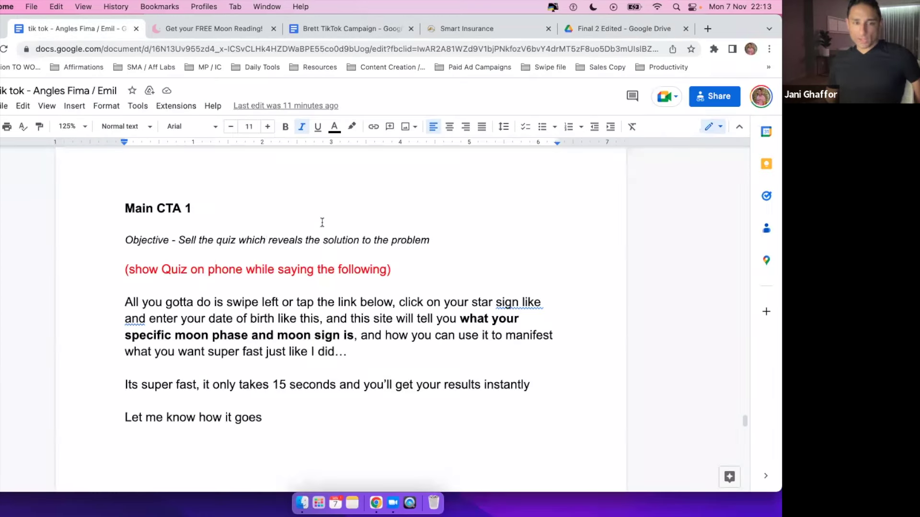
Review the Main CTA 1 heading and script line, then go back to Script 2's reuse-ending note.
triple_click(222, 207)
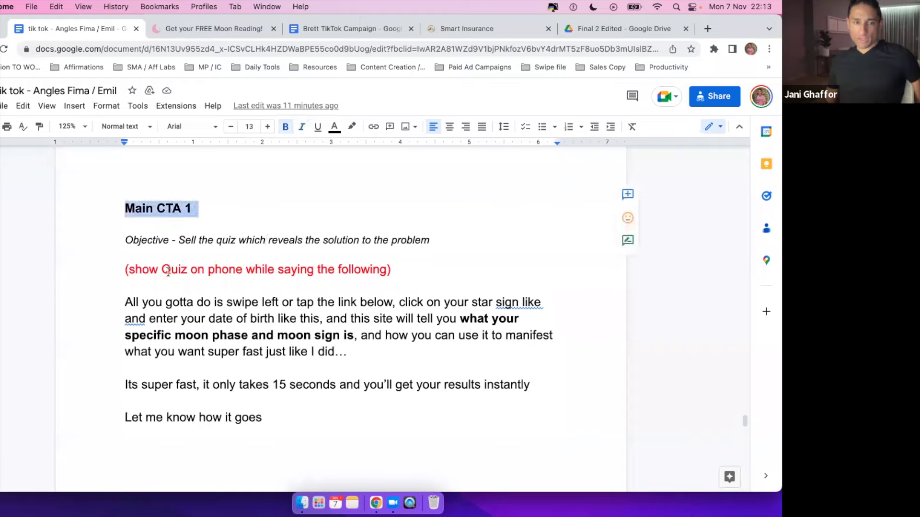
drag(154, 304, 308, 303)
click(339, 301)
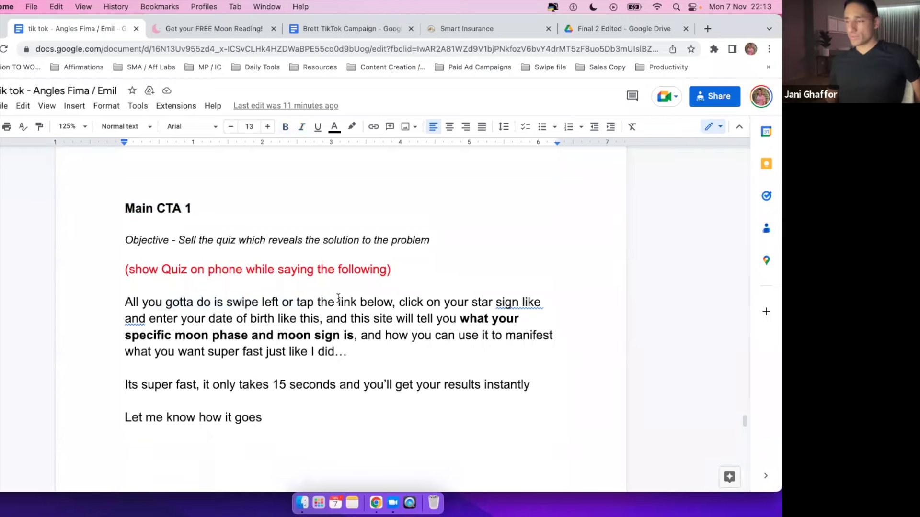
click(609, 30)
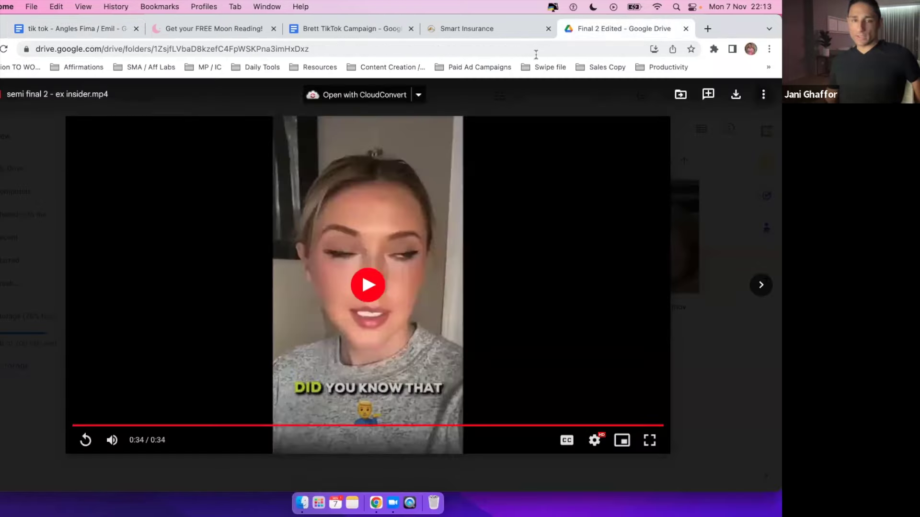
click(355, 27)
scroll(311, 255, down, 3)
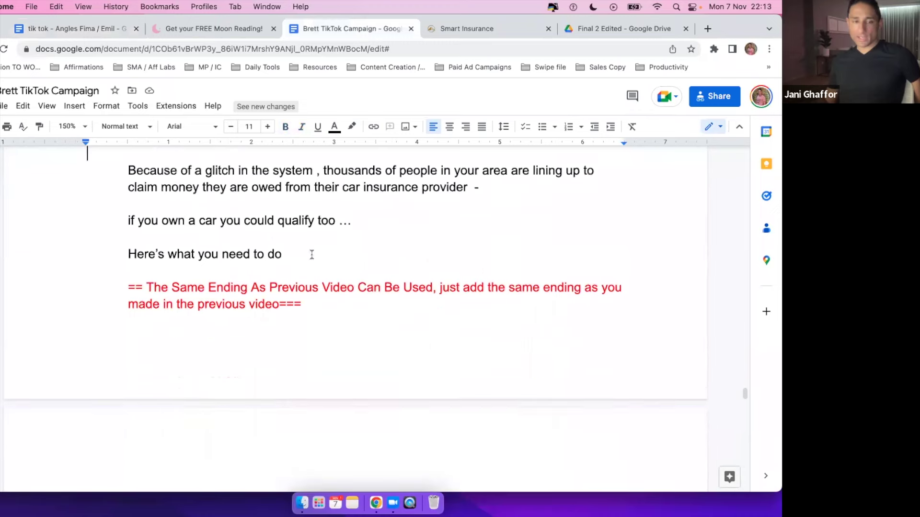
scroll(198, 277, up, 2)
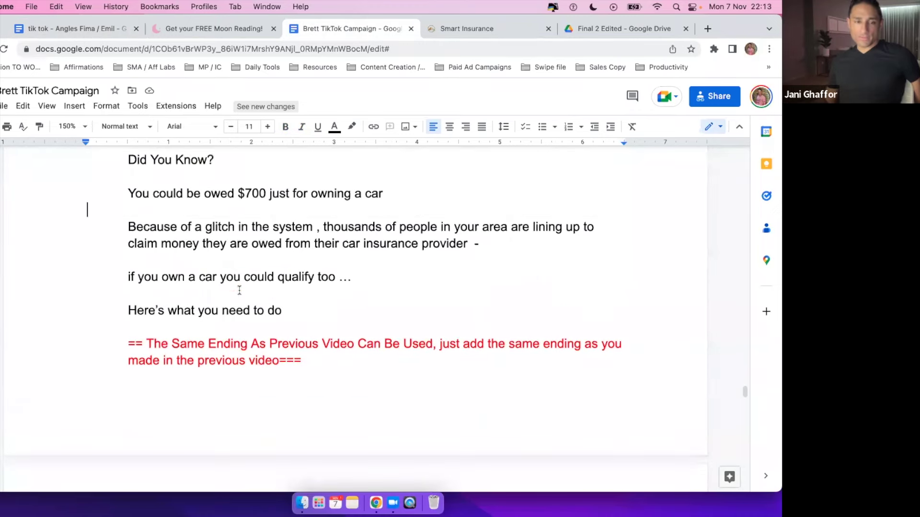
scroll(139, 189, up, 2)
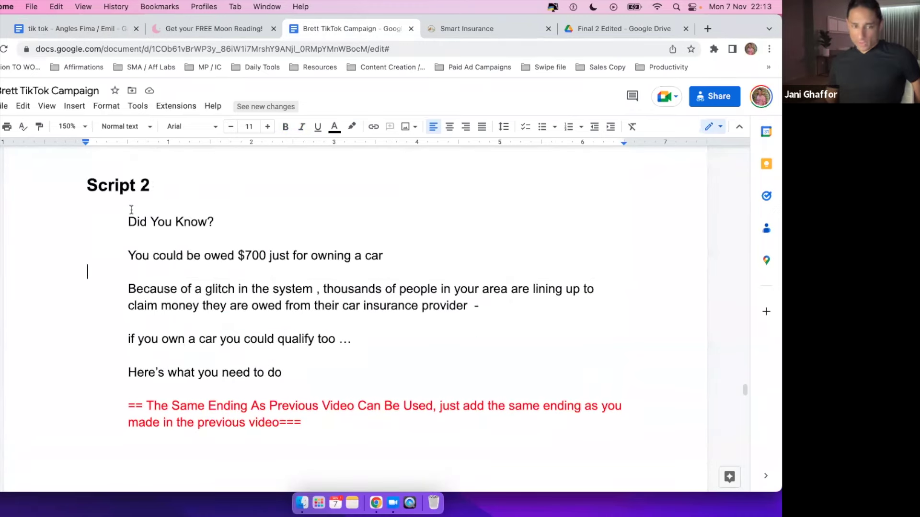
drag(131, 209, 479, 375)
scroll(479, 375, down, 3)
drag(143, 306, 201, 325)
click(248, 326)
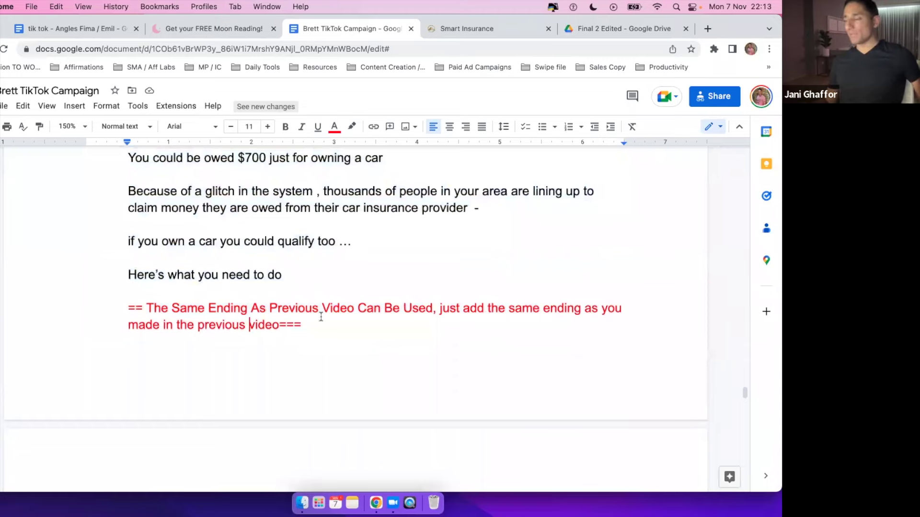
scroll(213, 255, up, 2)
drag(127, 215, 302, 369)
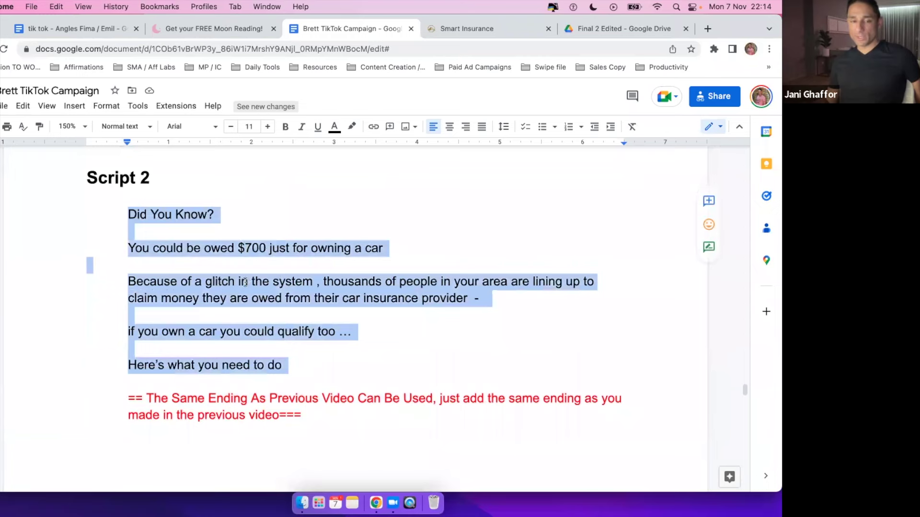
scroll(245, 283, down, 10)
scroll(202, 280, up, 1)
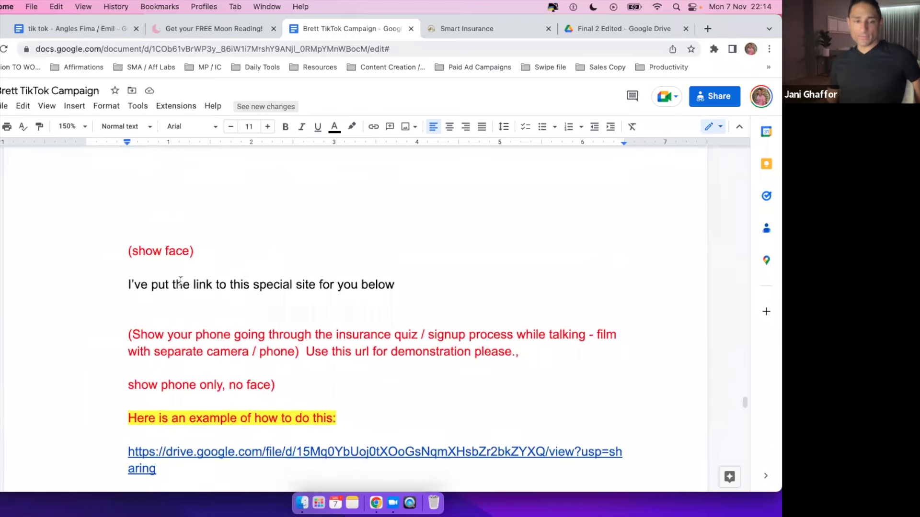
scroll(178, 281, down, 2)
drag(141, 204, 299, 206)
scroll(308, 206, up, 1)
scroll(308, 205, down, 6)
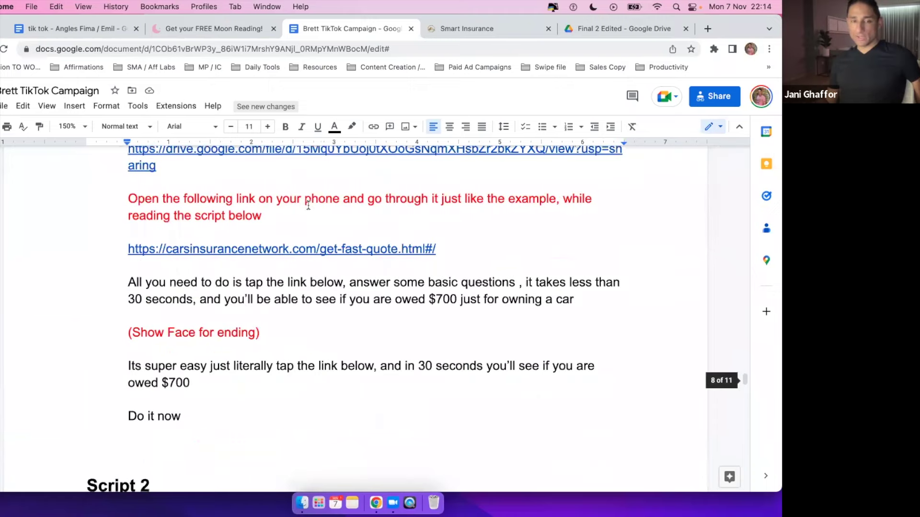
scroll(308, 205, up, 2)
scroll(198, 192, down, 10)
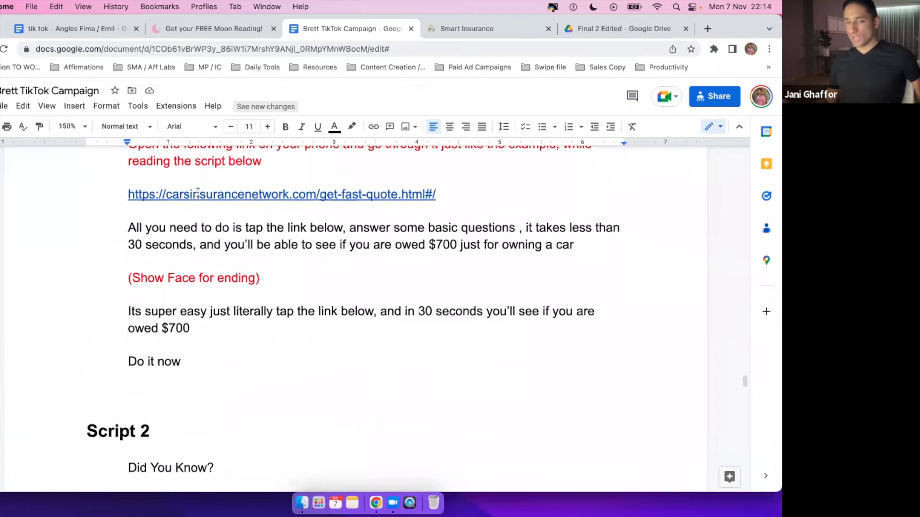
scroll(197, 193, up, 12)
scroll(198, 193, down, 2)
scroll(198, 193, down, 10)
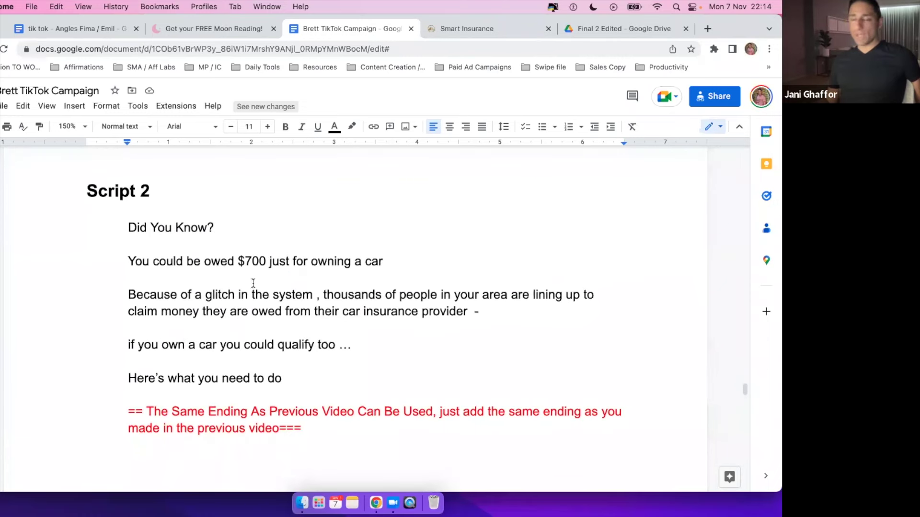
scroll(253, 283, down, 1)
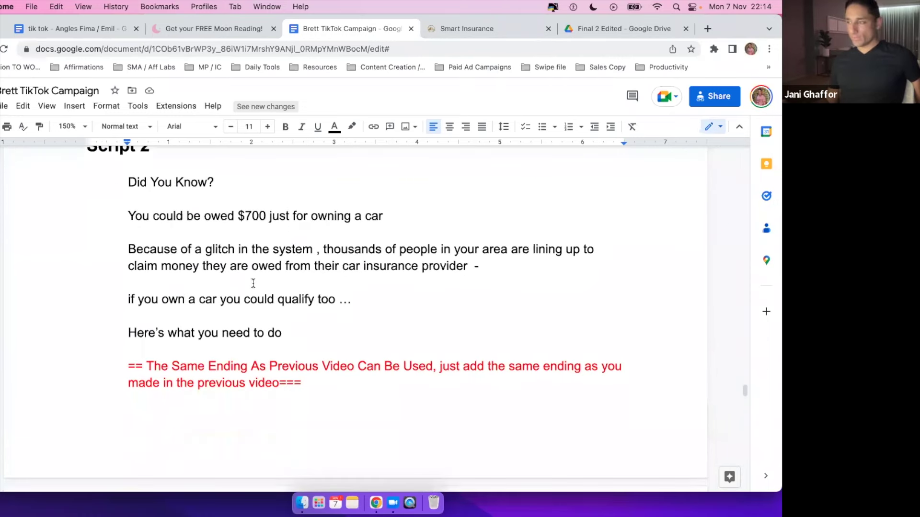
scroll(253, 283, down, 1)
scroll(246, 282, up, 3)
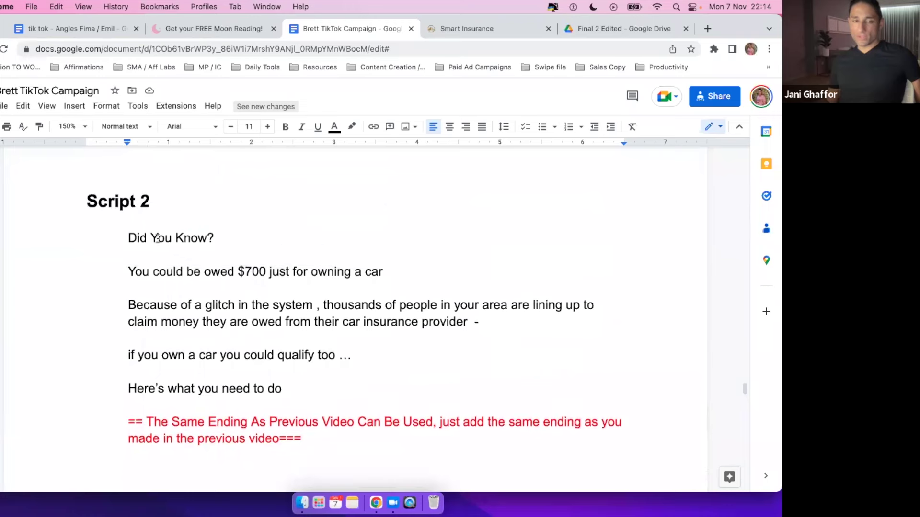
drag(158, 238, 240, 328)
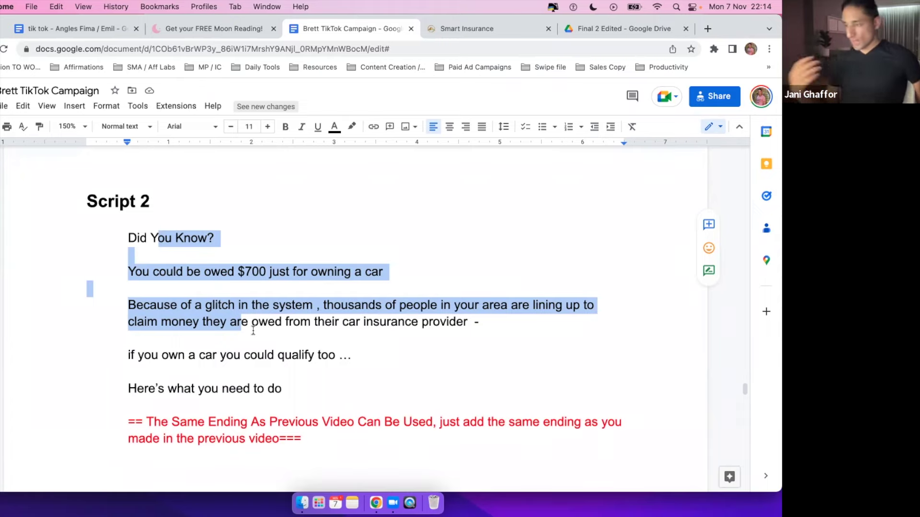
scroll(253, 331, down, 1)
scroll(253, 330, down, 10)
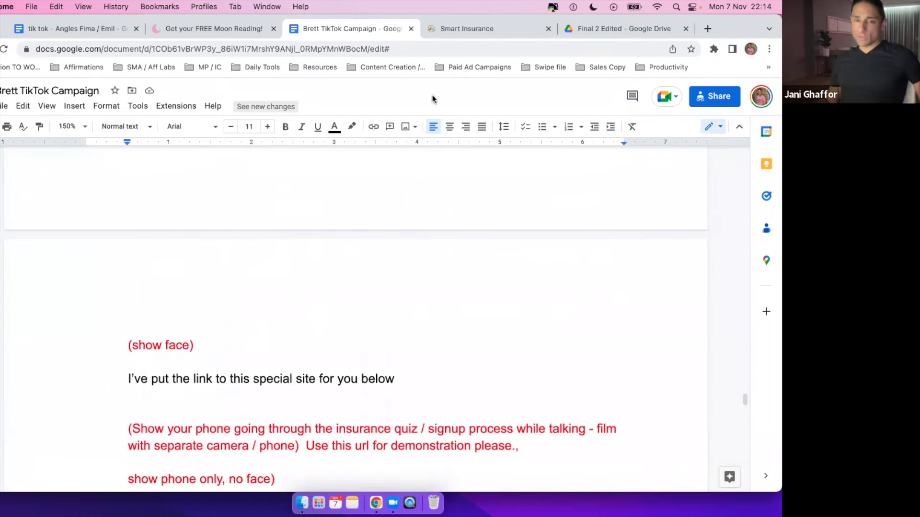
scroll(392, 276, down, 5)
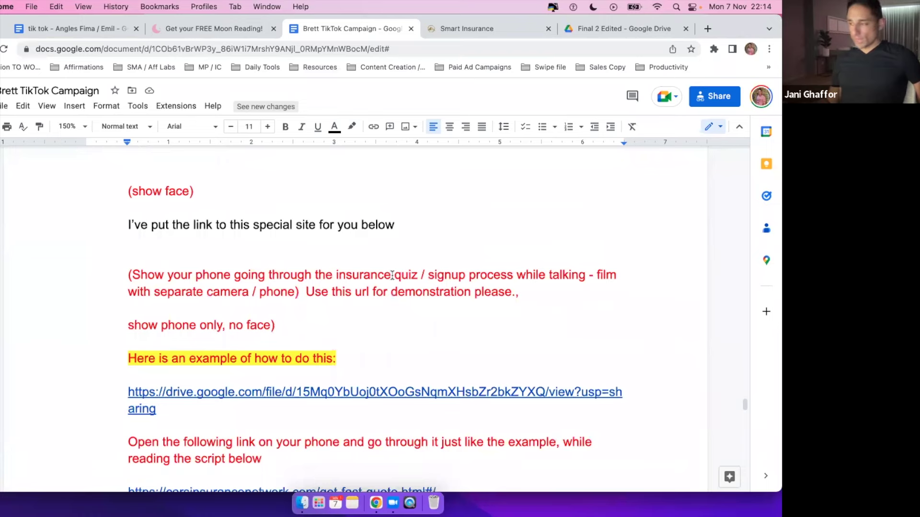
scroll(392, 276, up, 10)
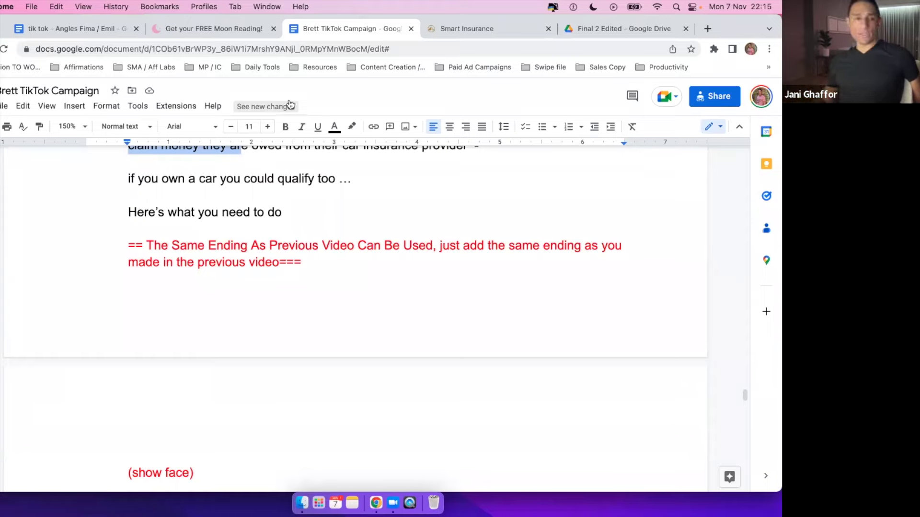
click(61, 28)
scroll(277, 268, up, 10)
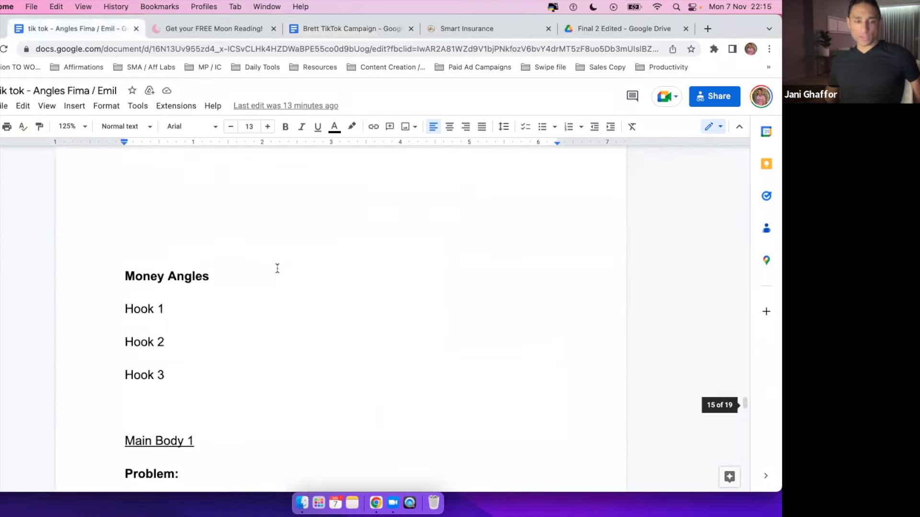
scroll(277, 268, up, 4)
scroll(277, 269, up, 15)
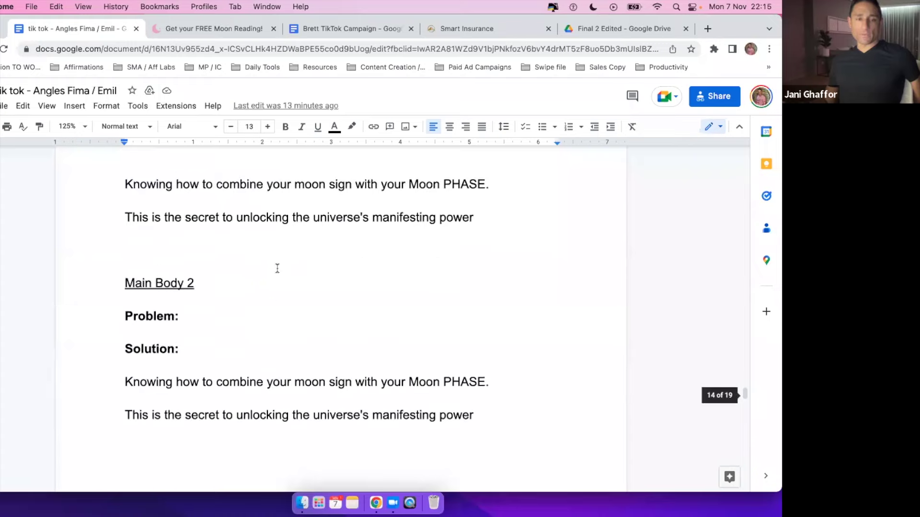
scroll(276, 267, down, 15)
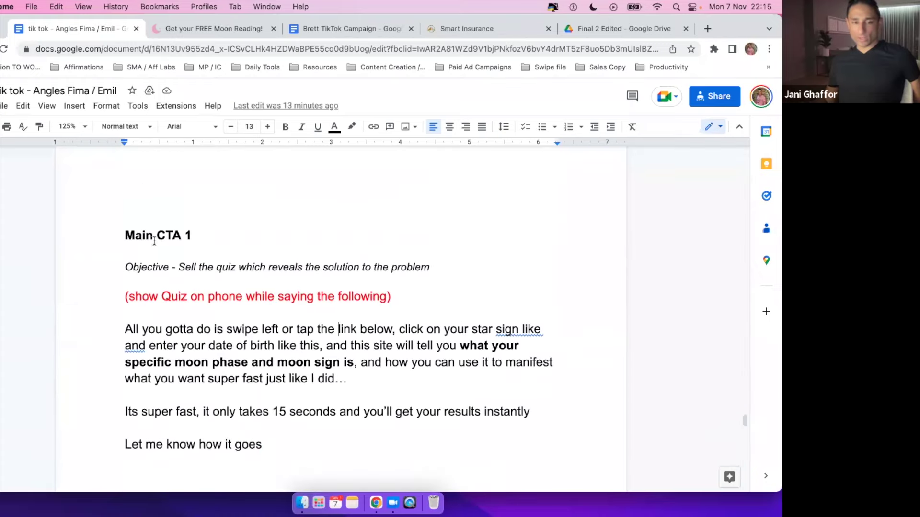
scroll(220, 259, up, 10)
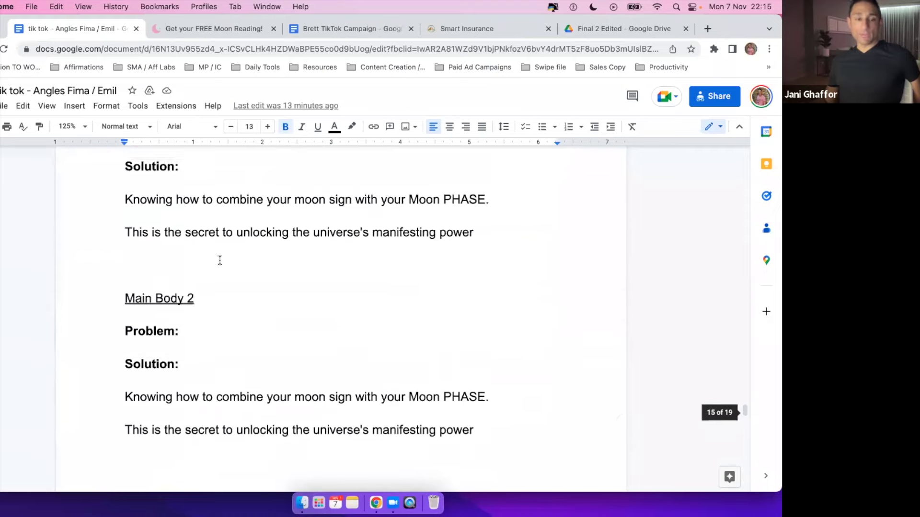
scroll(220, 260, down, 2)
click(143, 198)
click(144, 231)
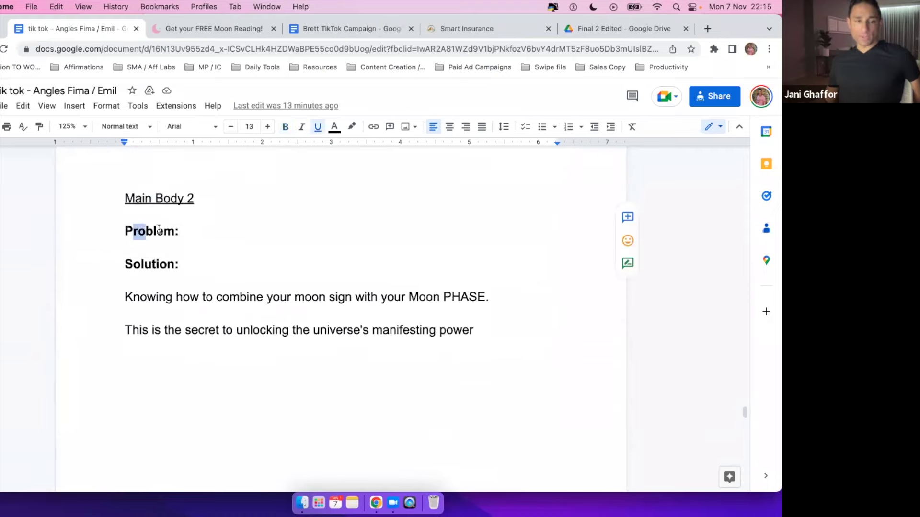
click(153, 264)
click(190, 297)
scroll(207, 293, up, 8)
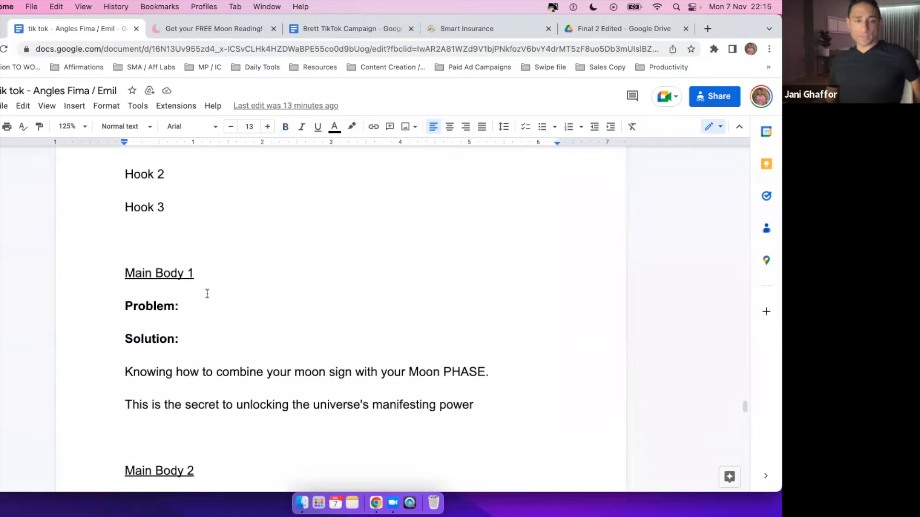
scroll(207, 294, up, 1)
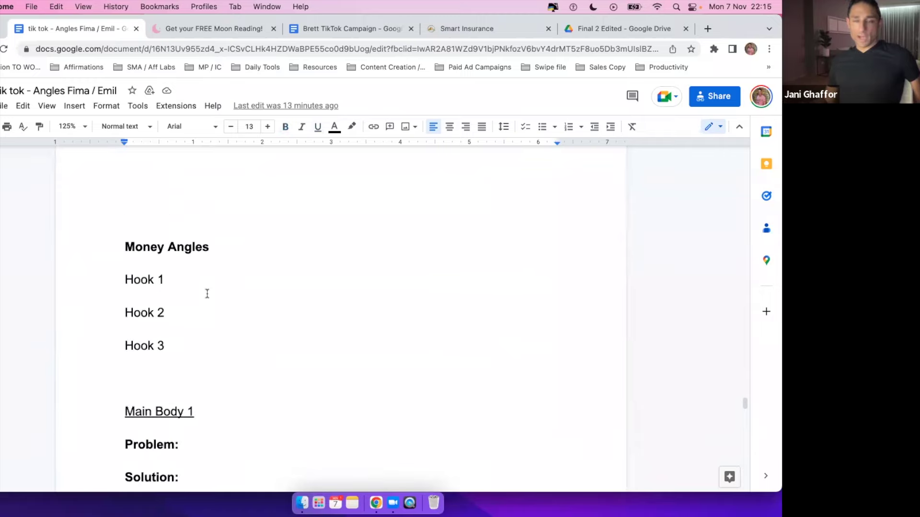
triple_click(175, 280)
triple_click(190, 316)
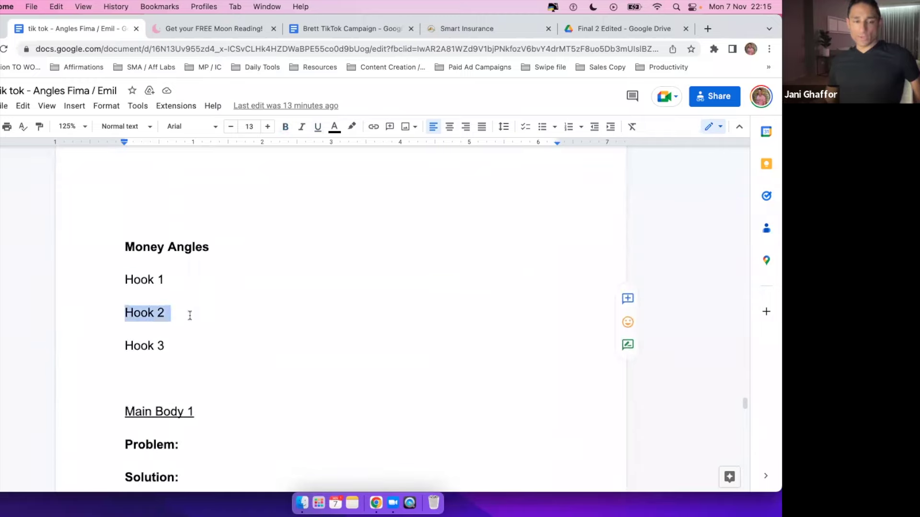
triple_click(149, 341)
drag(125, 280, 240, 343)
scroll(286, 329, down, 5)
click(136, 281)
drag(125, 280, 496, 408)
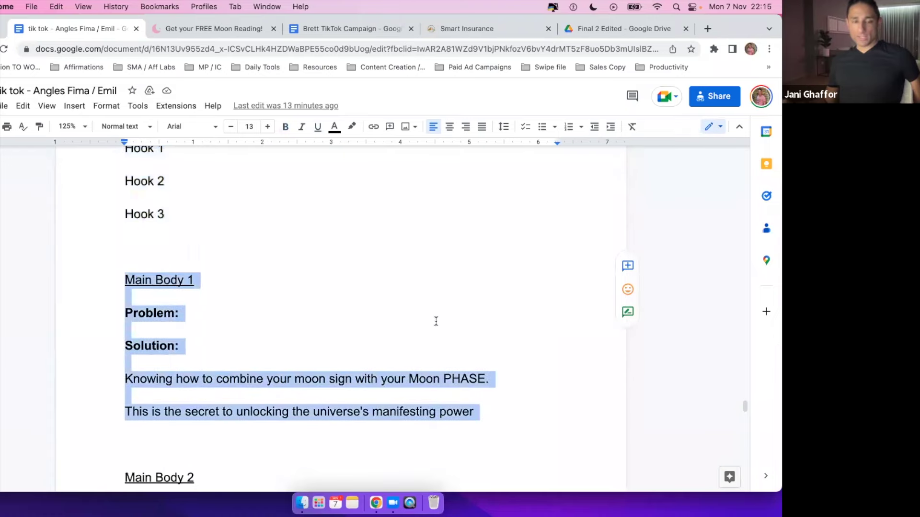
scroll(436, 321, down, 14)
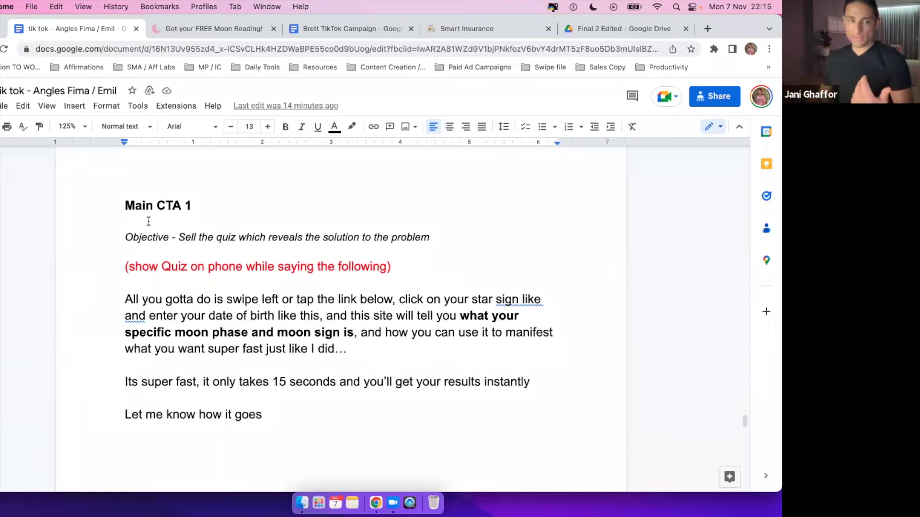
scroll(256, 261, up, 10)
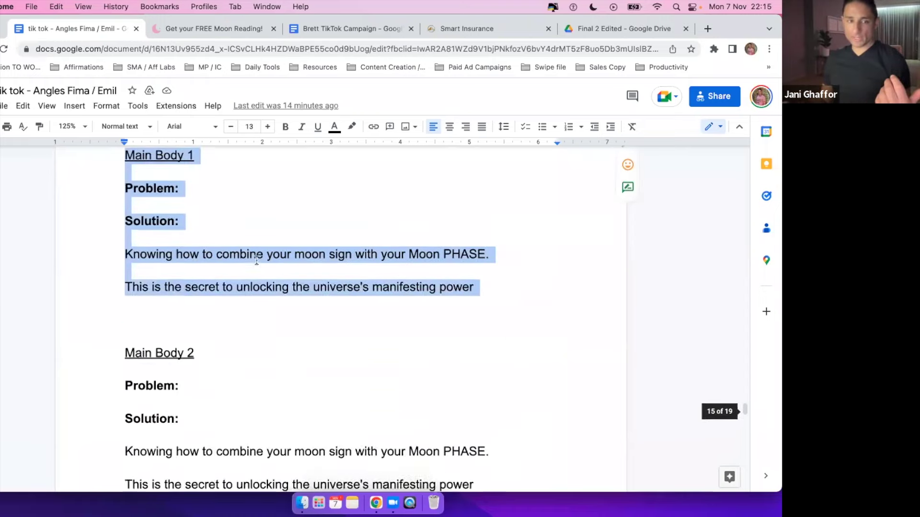
click(283, 243)
scroll(283, 243, up, 4)
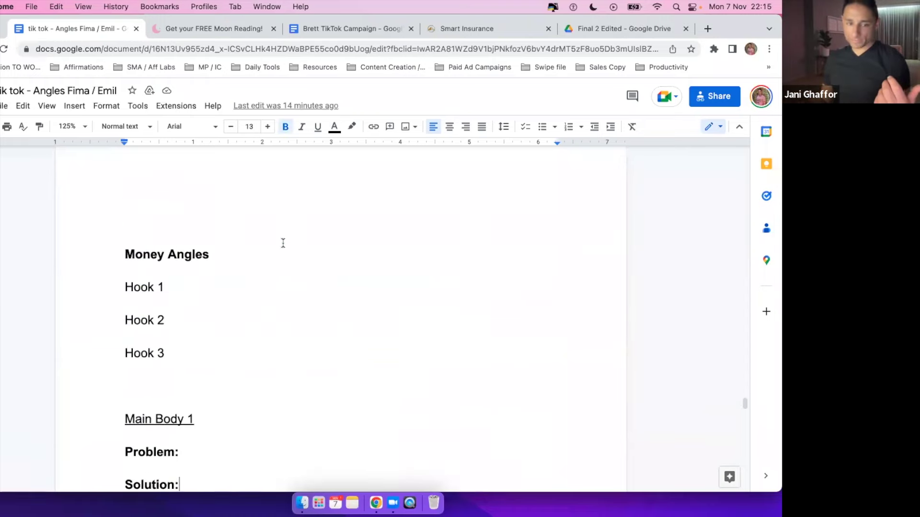
scroll(283, 243, down, 2)
drag(118, 214, 211, 208)
click(211, 208)
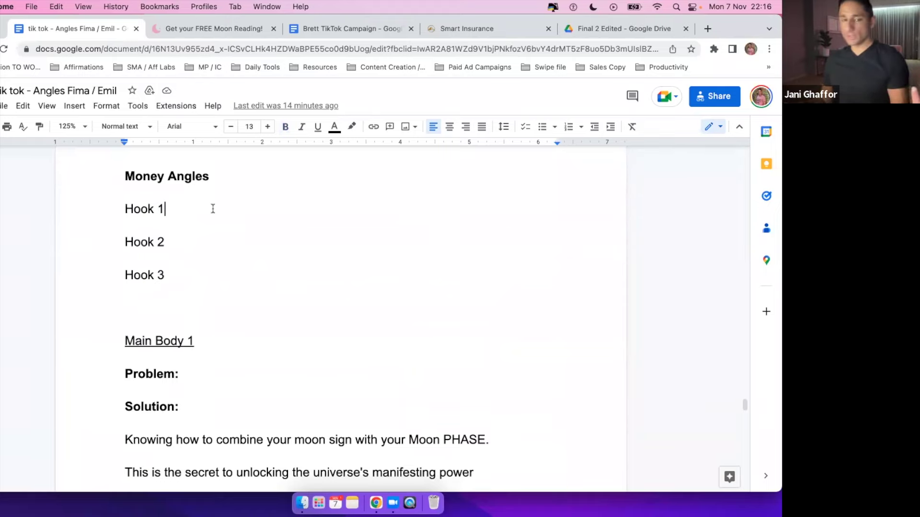
drag(125, 210, 238, 278)
double_click(205, 316)
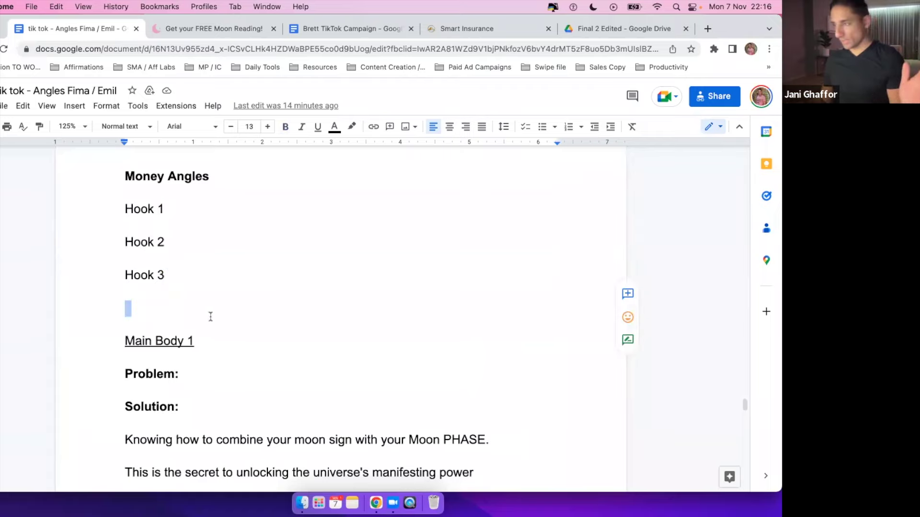
click(171, 209)
scroll(171, 209, down, 5)
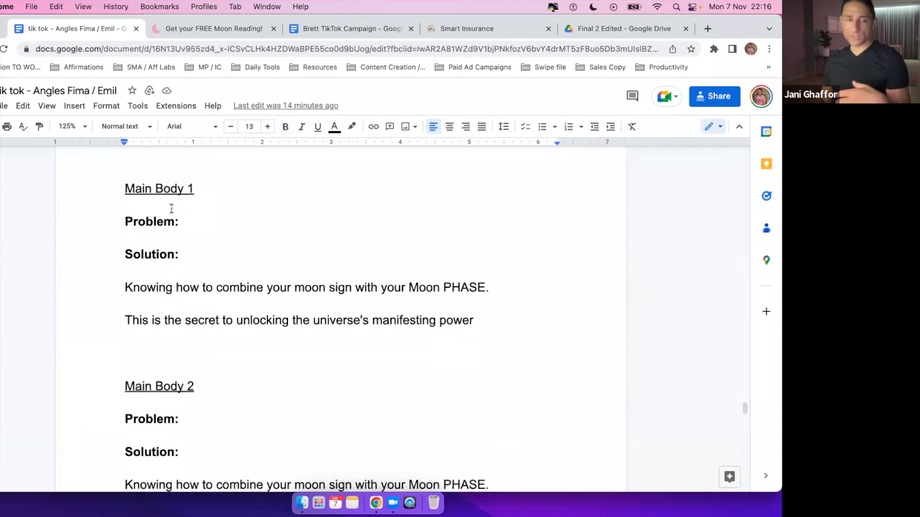
triple_click(146, 210)
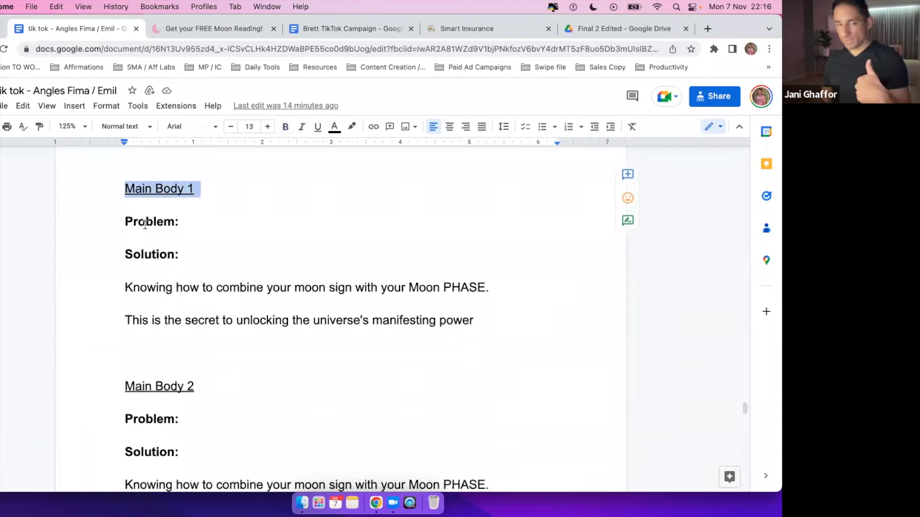
triple_click(145, 225)
triple_click(121, 255)
click(267, 288)
click(124, 236)
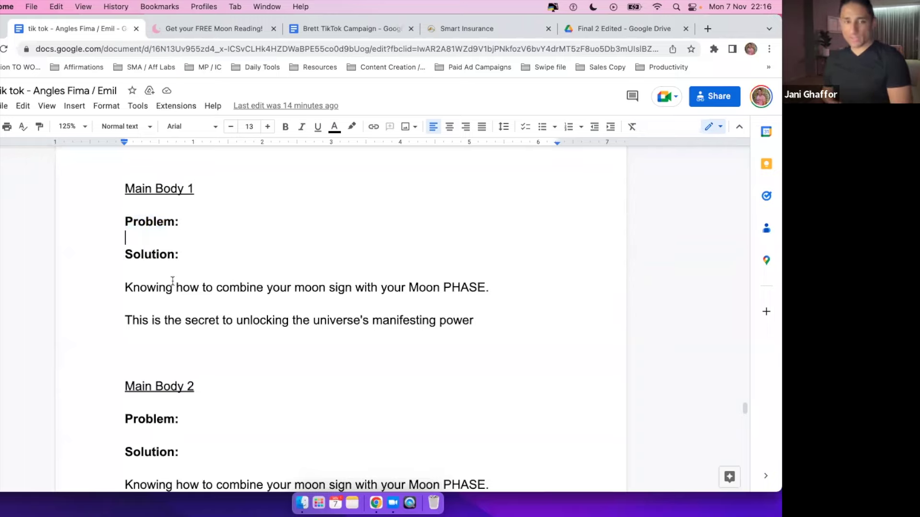
scroll(173, 281, up, 4)
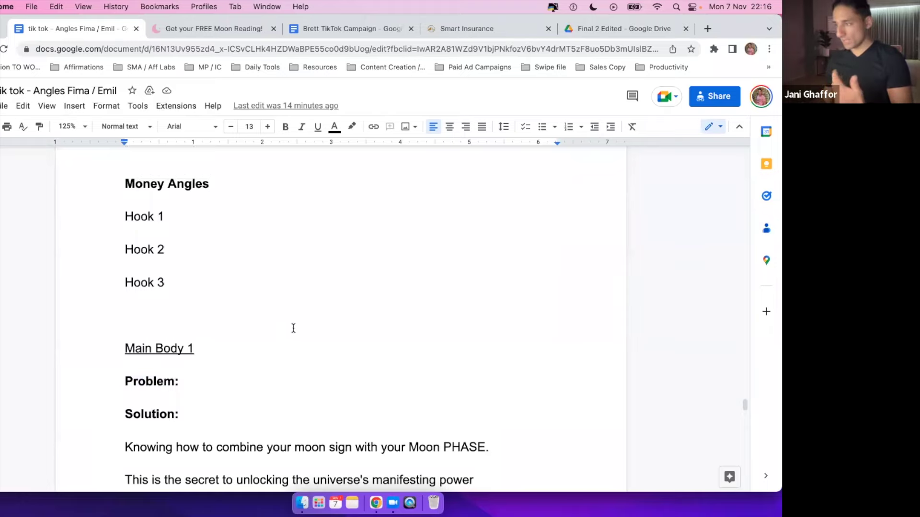
scroll(298, 326, down, 2)
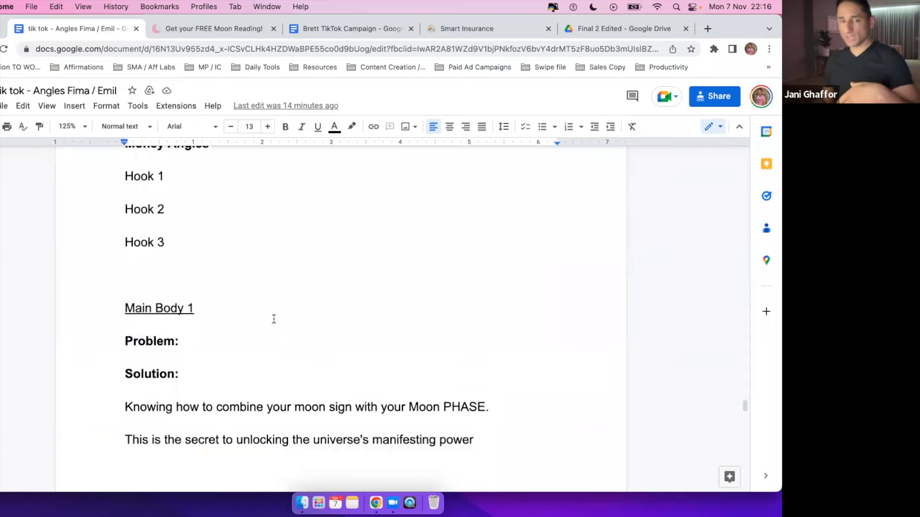
drag(124, 172, 286, 265)
click(284, 264)
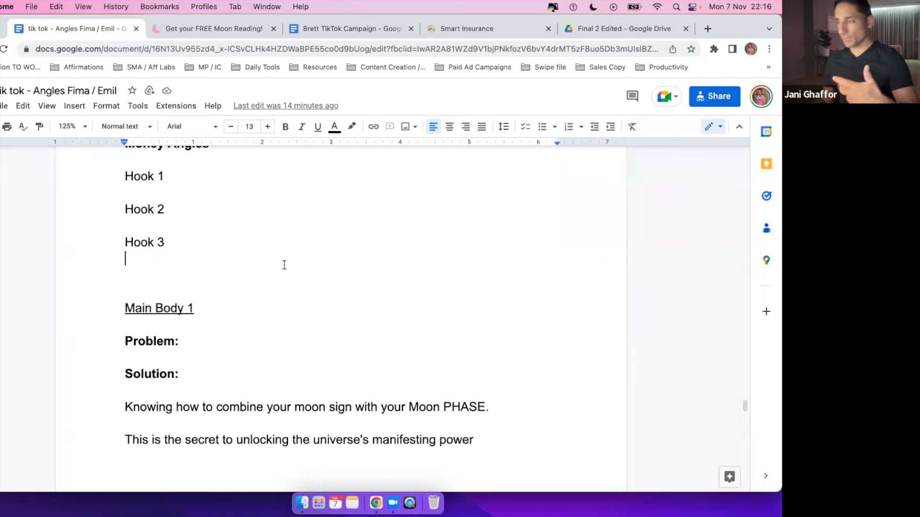
scroll(301, 273, down, 3)
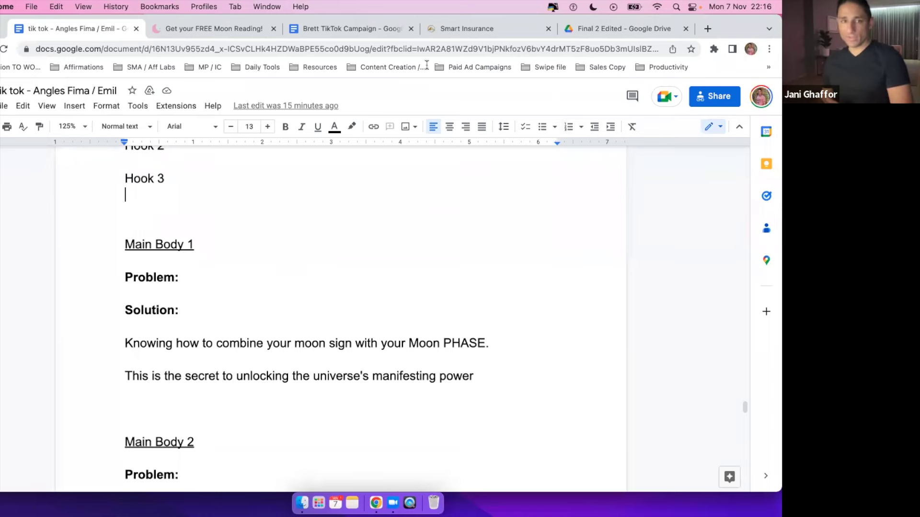
click(335, 28)
drag(745, 394, 729, 205)
scroll(273, 263, down, 10)
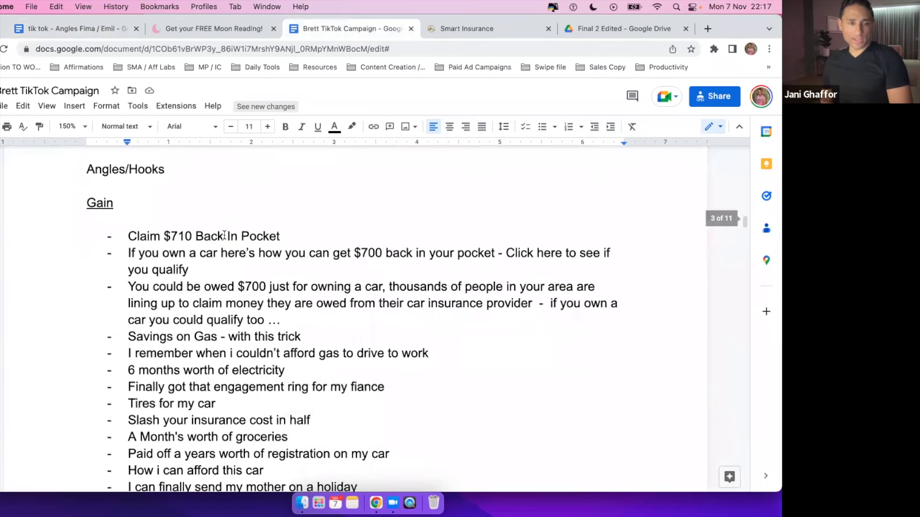
scroll(223, 235, down, 1)
scroll(88, 176, up, 2)
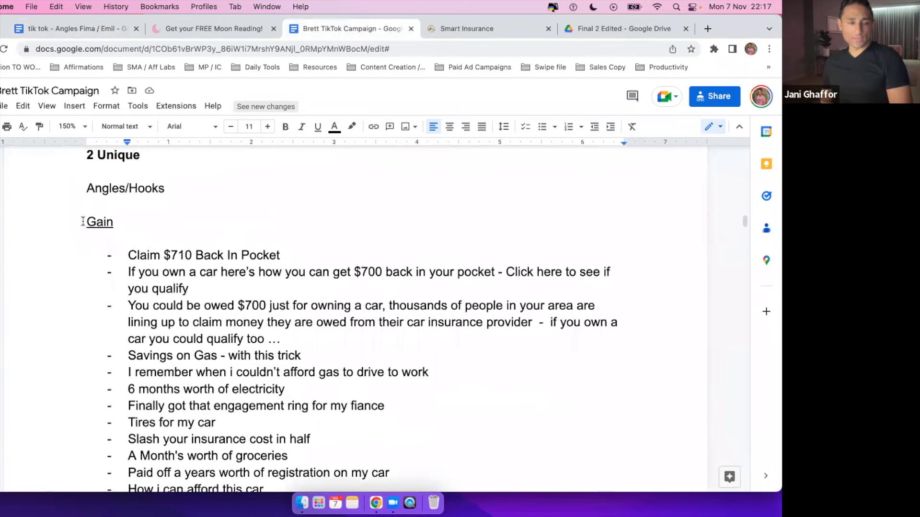
double_click(104, 224)
click(150, 224)
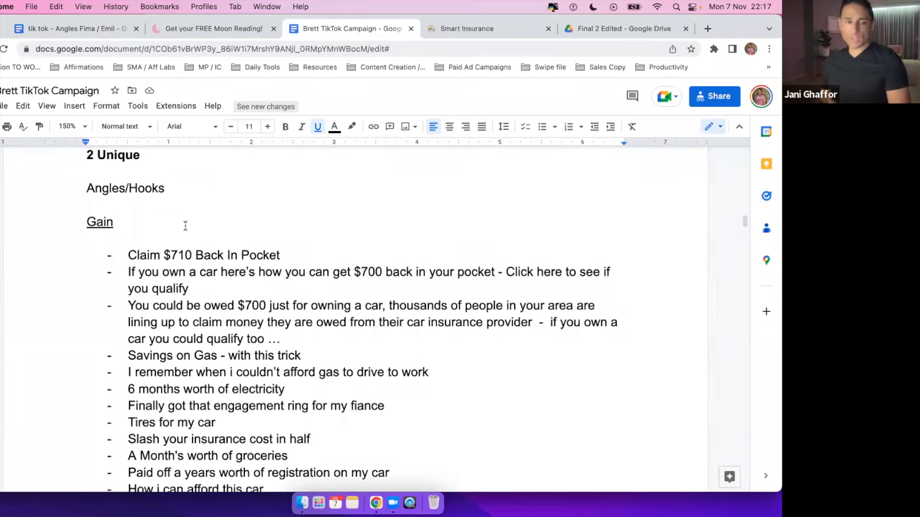
scroll(186, 225, down, 5)
scroll(186, 225, up, 3)
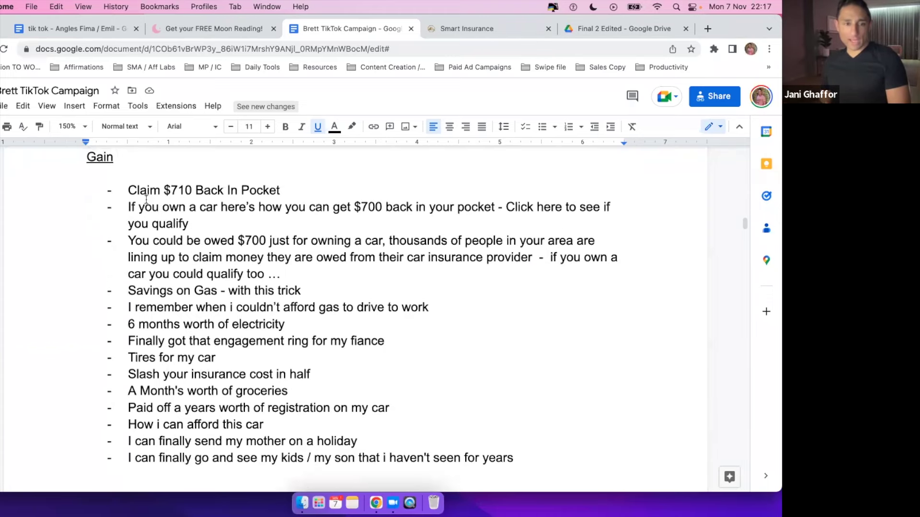
drag(129, 190, 607, 451)
scroll(538, 353, down, 1)
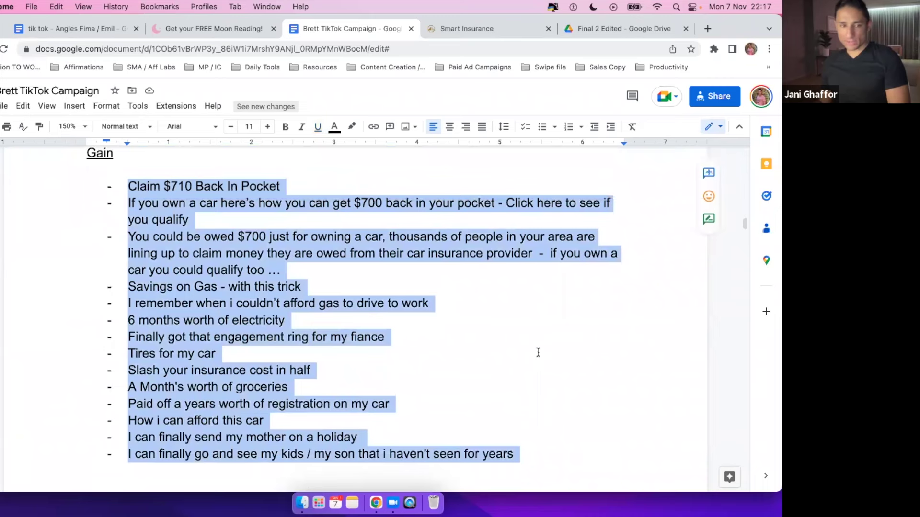
click(538, 353)
scroll(538, 353, down, 10)
scroll(178, 294, up, 1)
drag(158, 270, 326, 271)
click(347, 267)
scroll(346, 269, down, 3)
drag(128, 209, 212, 293)
click(364, 243)
drag(124, 207, 466, 211)
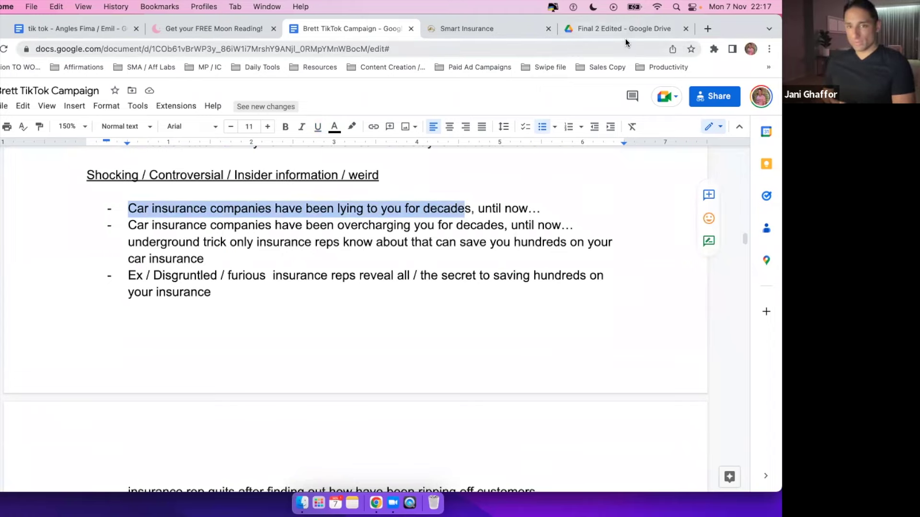
drag(159, 242, 242, 277)
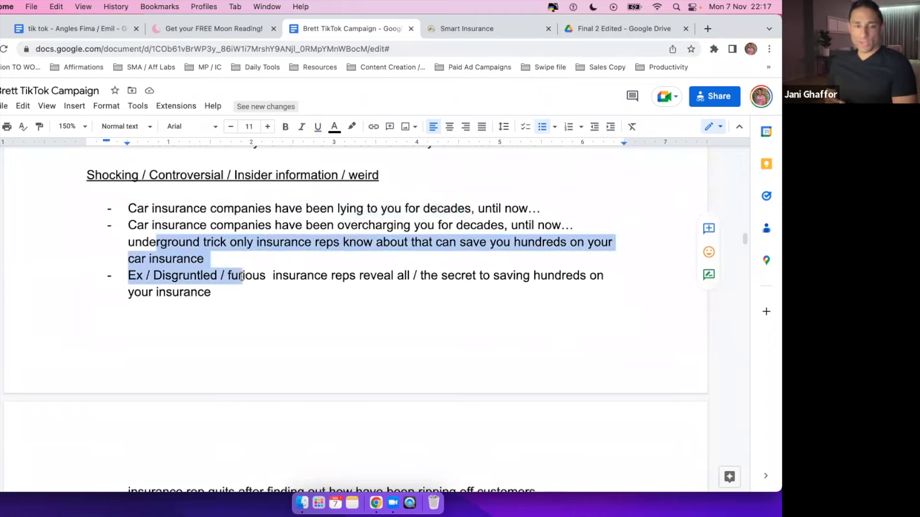
scroll(242, 277, down, 14)
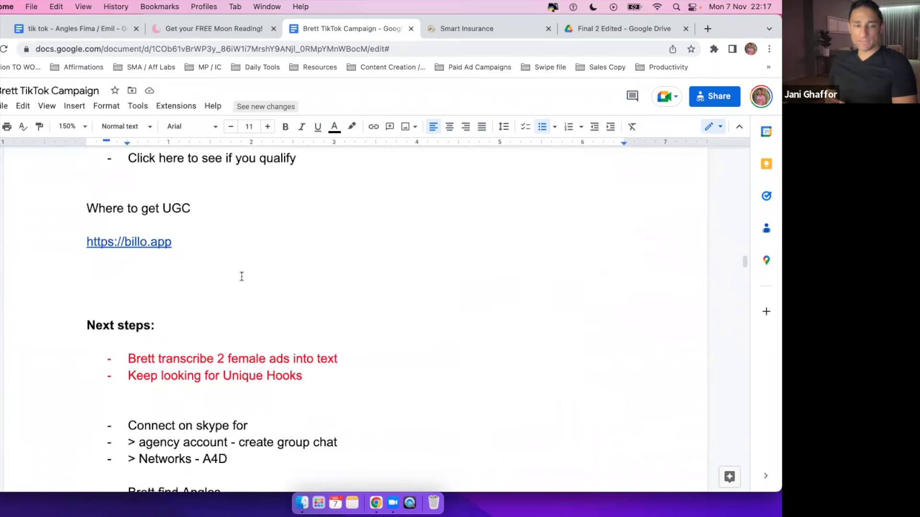
scroll(456, 300, down, 10)
scroll(457, 301, up, 15)
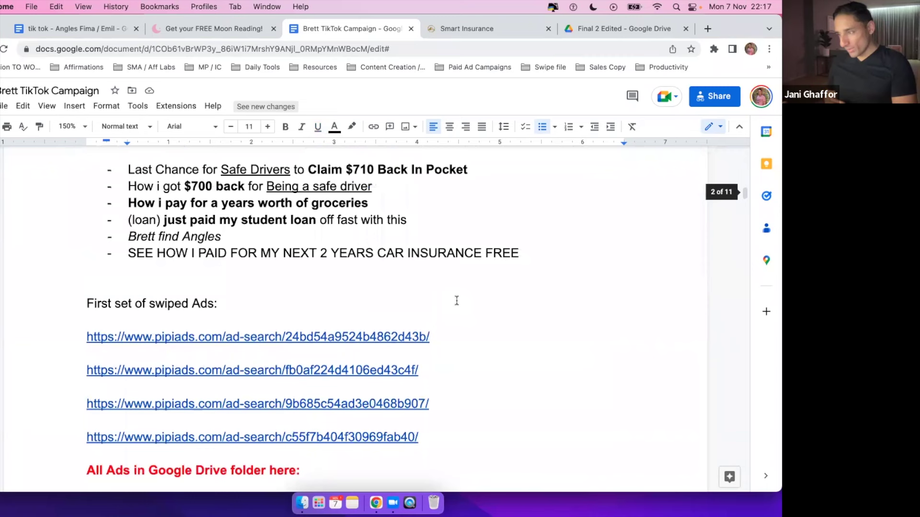
scroll(456, 300, up, 2)
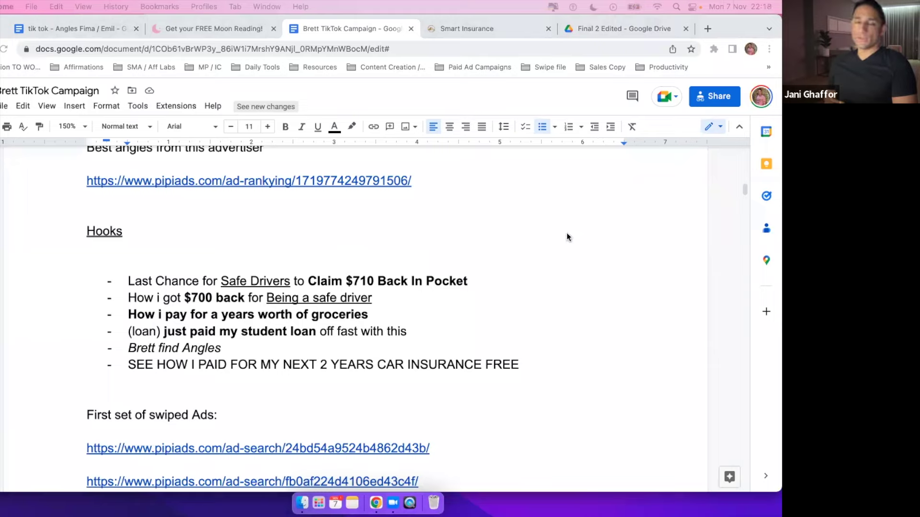
scroll(464, 256, down, 5)
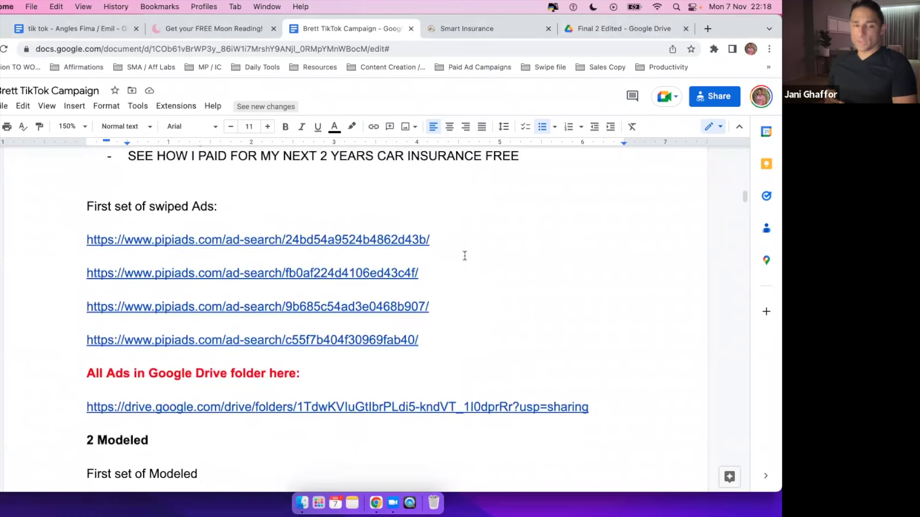
scroll(464, 256, up, 5)
scroll(464, 255, up, 10)
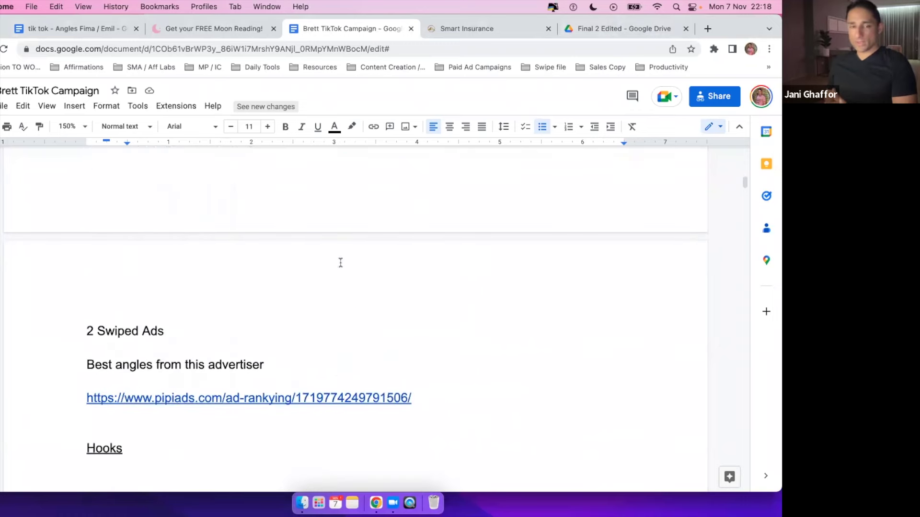
scroll(384, 268, up, 5)
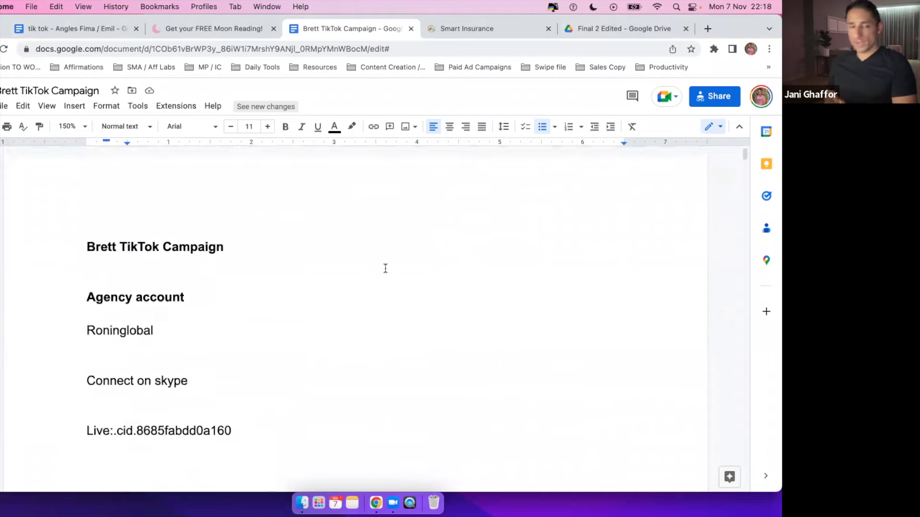
Watch the ex insider ad video in the Final 2 Edited Drive folder.
click(589, 36)
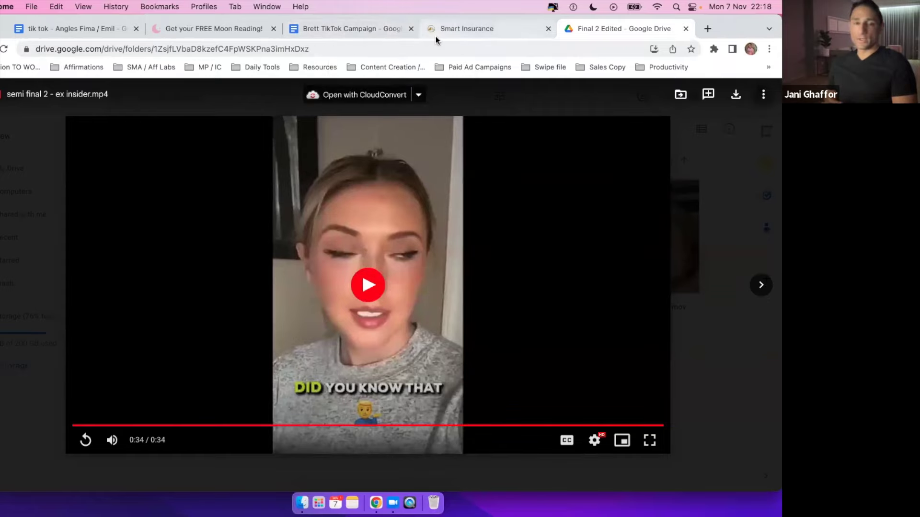
click(344, 36)
click(594, 29)
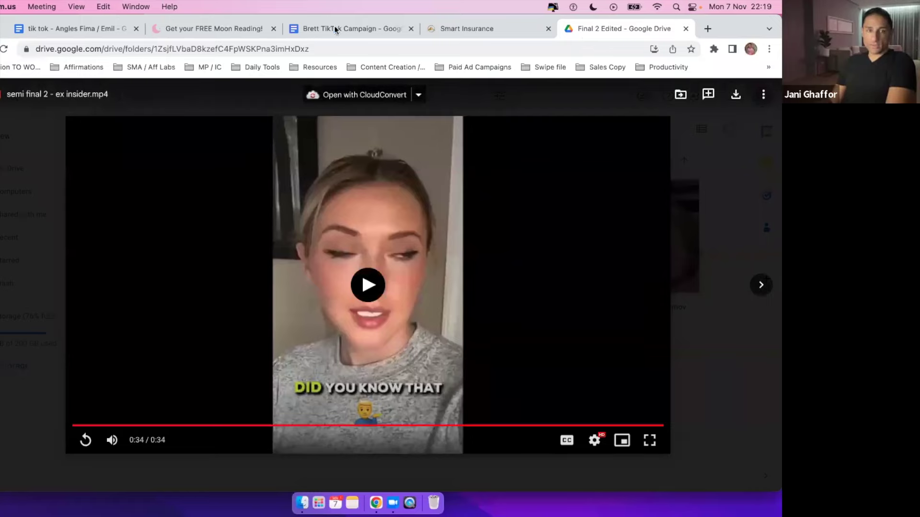
Close the Brett TikTok Campaign, Smart Insurance and Google Drive tabs and show all windows.
click(410, 29)
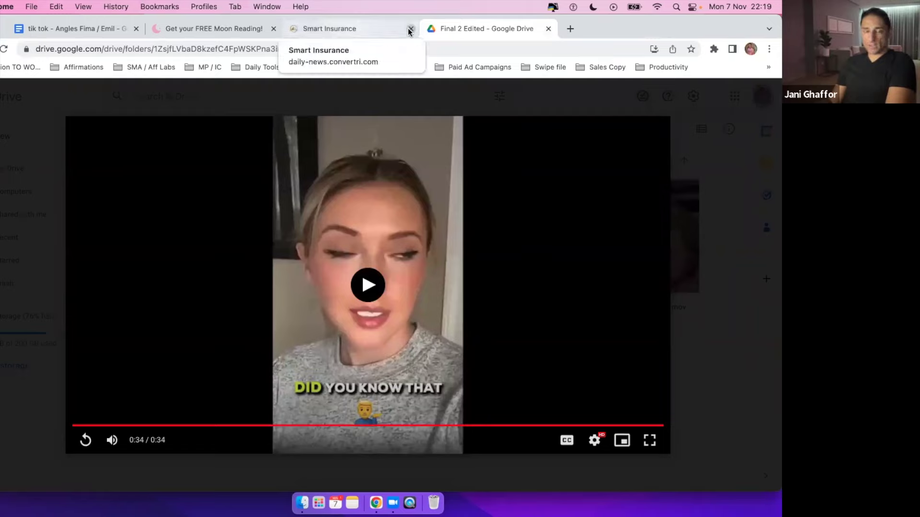
click(410, 29)
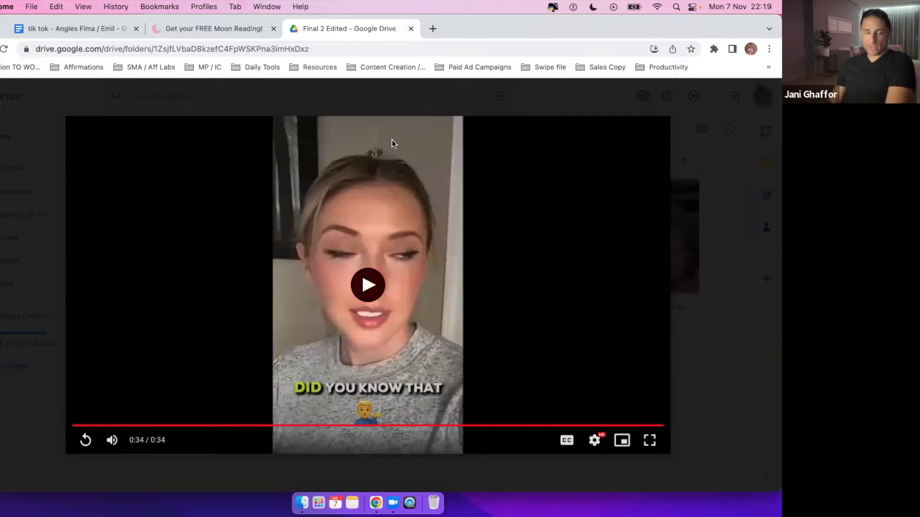
key(super+w)
key(ctrl+Up)
Bring Skool forward and open the Rapid Profit TikTok Ads course from Classroom.
click(286, 163)
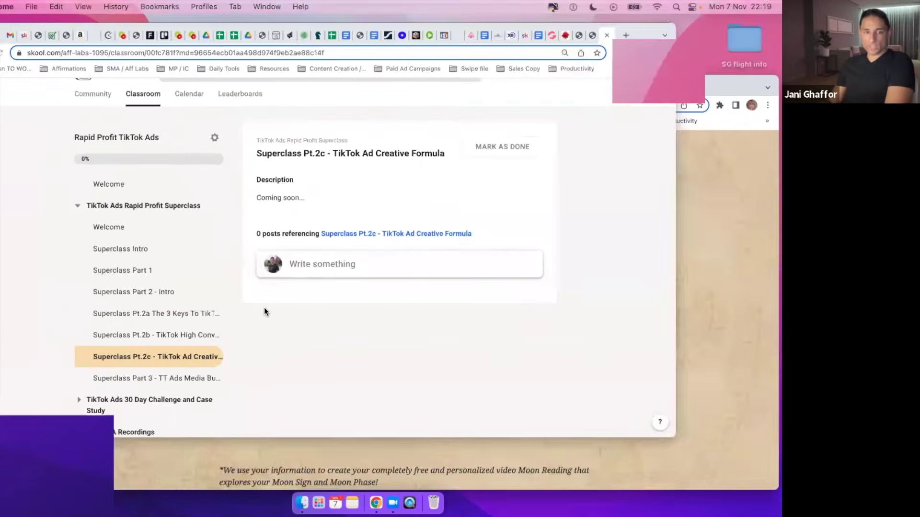
scroll(180, 185, up, 3)
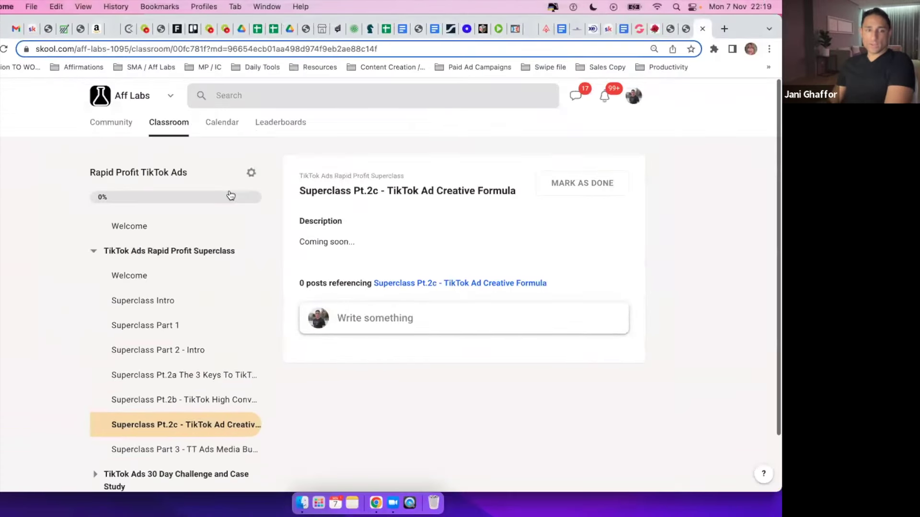
click(167, 124)
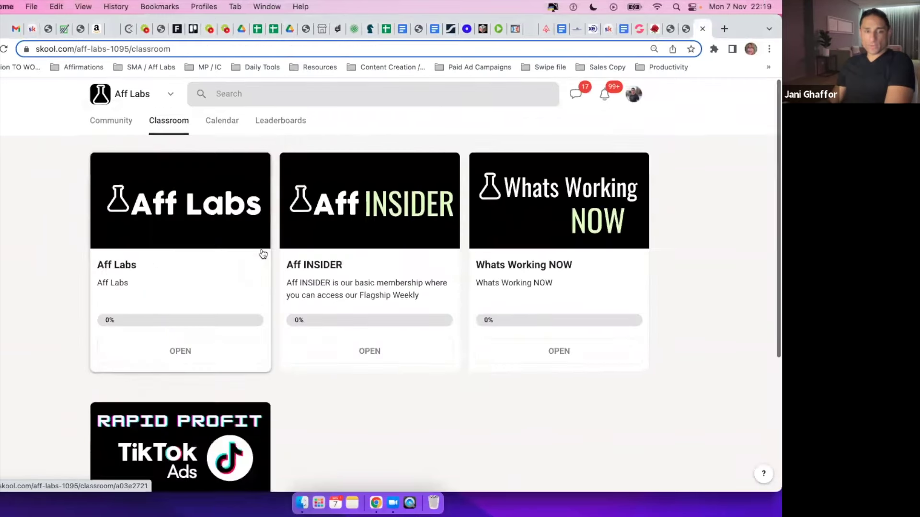
scroll(263, 253, down, 5)
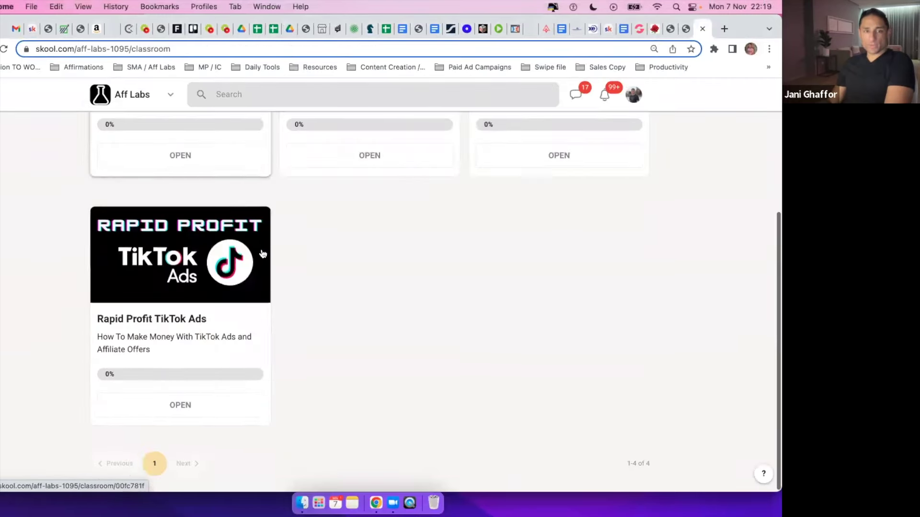
click(216, 304)
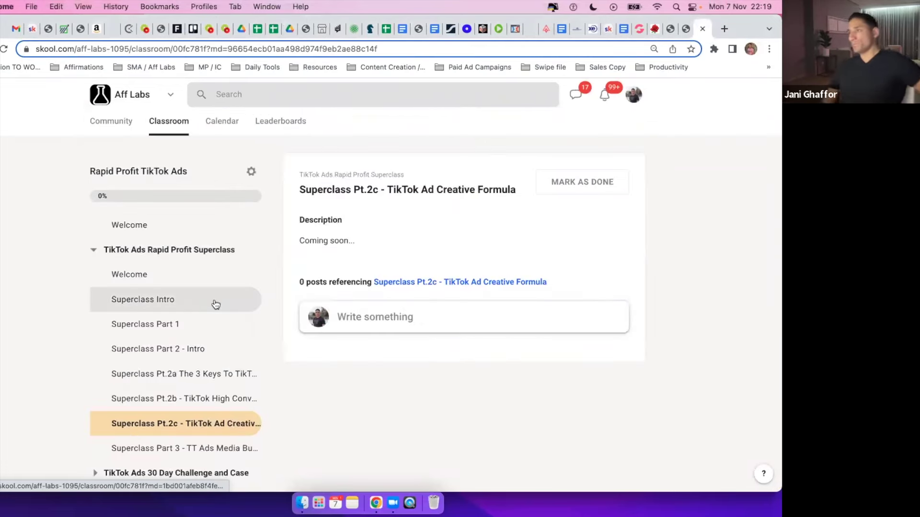
Step through Superclass Intro and Part 2 - Intro to The 3 Keys To TikTok Ads Profits lesson.
scroll(236, 305, down, 3)
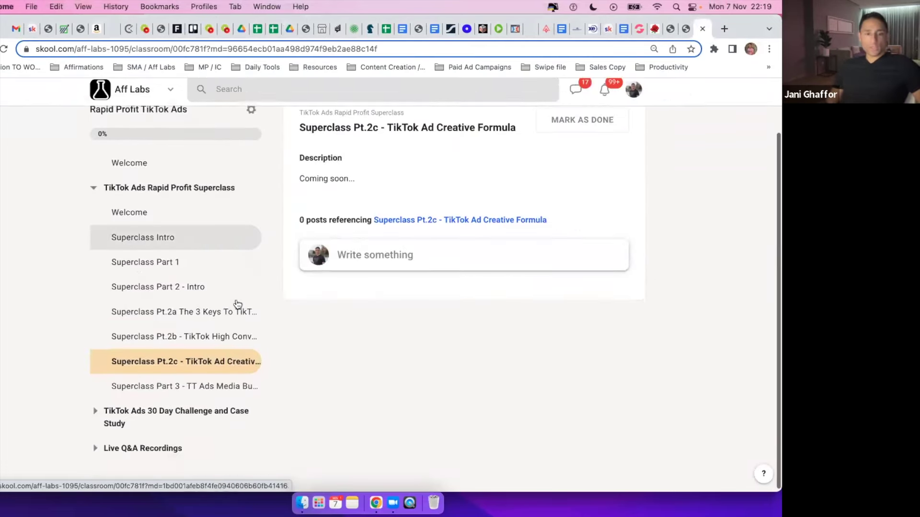
click(139, 238)
scroll(149, 256, down, 3)
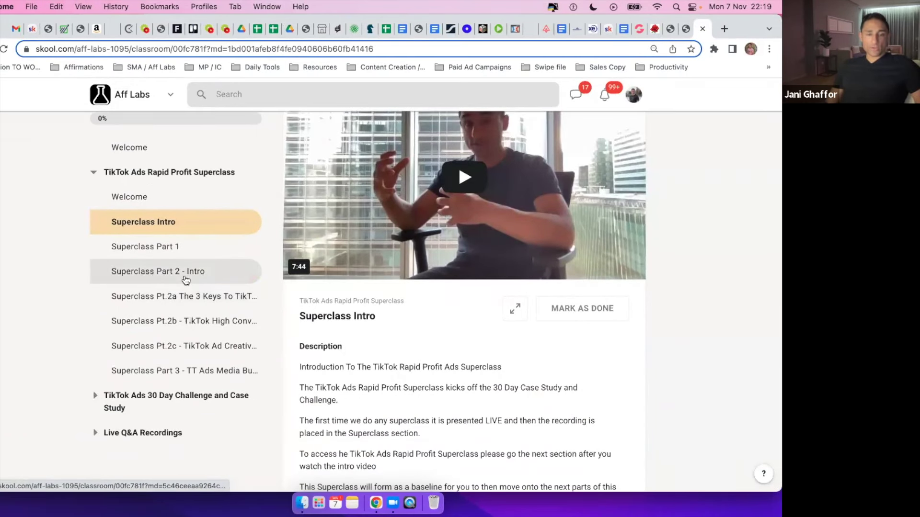
click(182, 270)
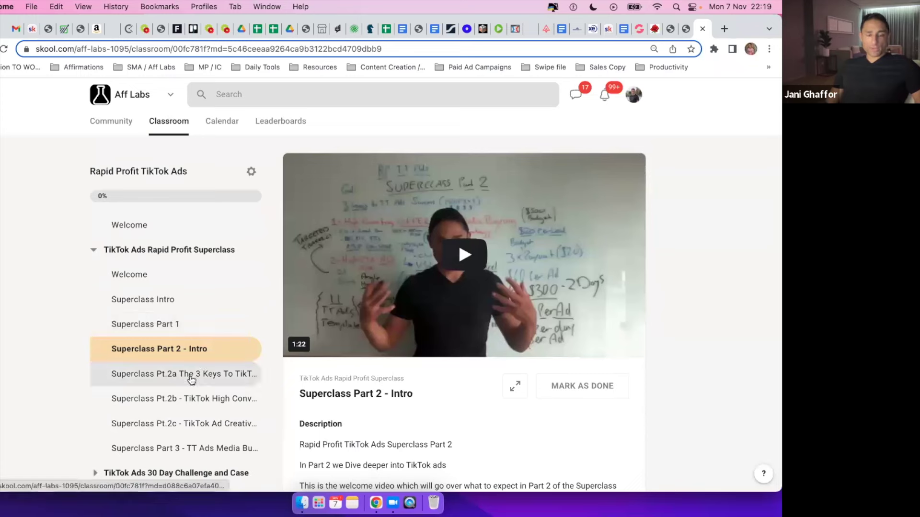
click(192, 375)
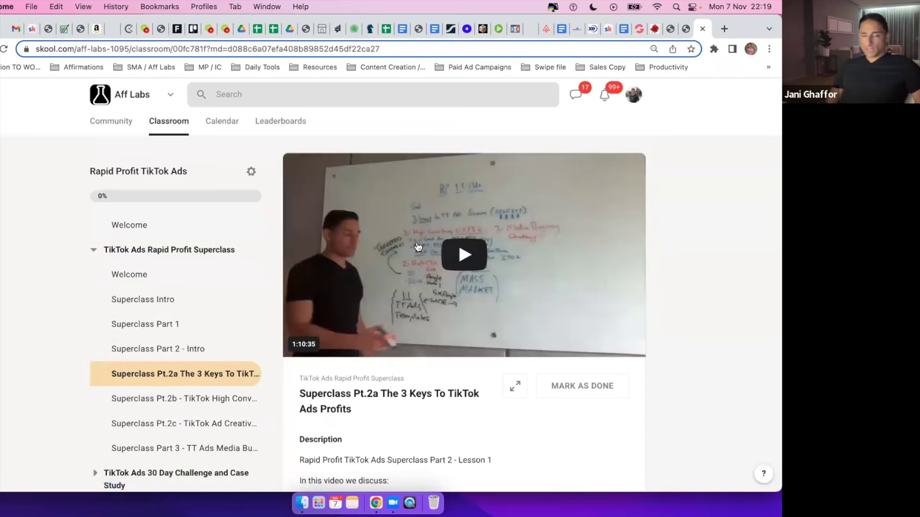
Expand the lesson's 1:10:35 whiteboard video and scroll down through the lesson page.
scroll(418, 247, down, 5)
drag(355, 265, 431, 264)
click(440, 260)
scroll(348, 278, up, 5)
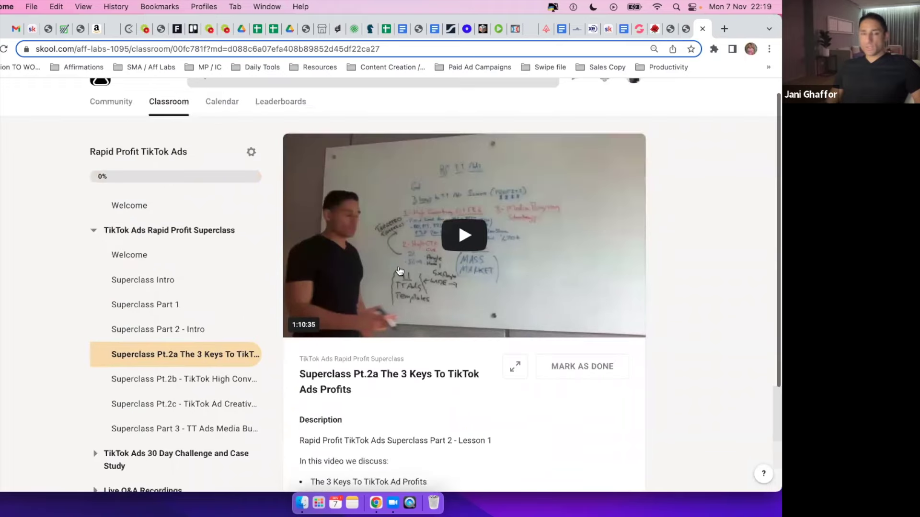
click(515, 363)
scroll(255, 320, down, 5)
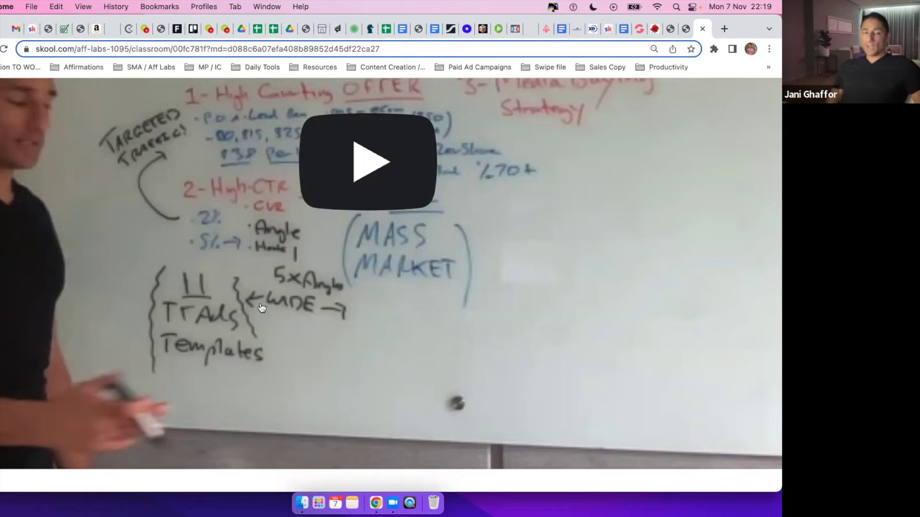
scroll(420, 250, down, 2)
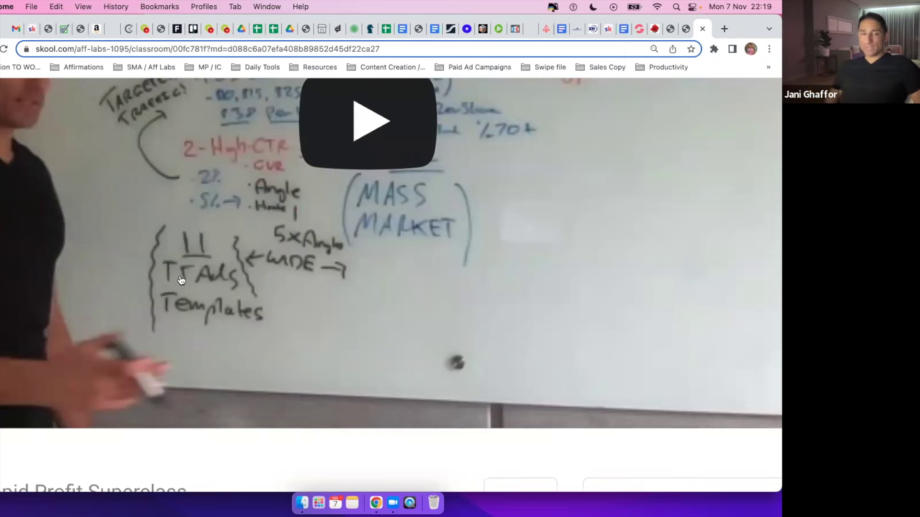
scroll(170, 284, down, 3)
scroll(224, 274, down, 3)
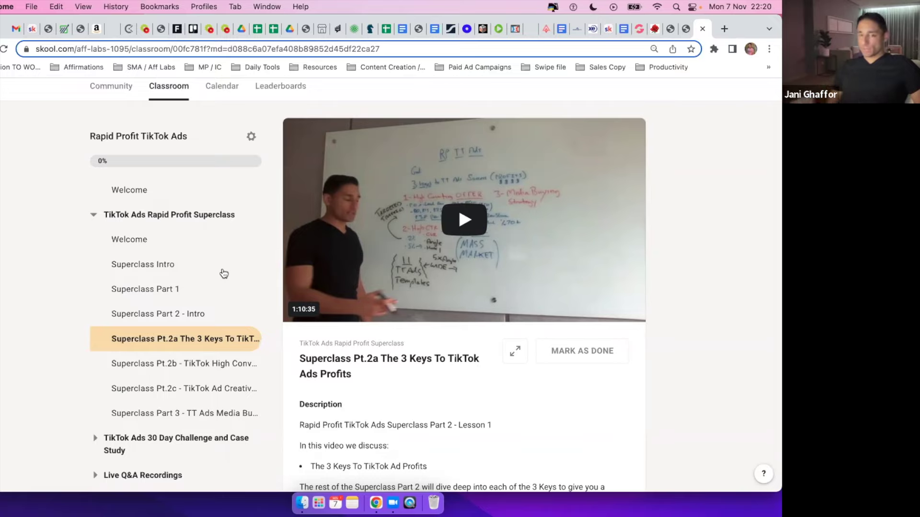
key(super+r)
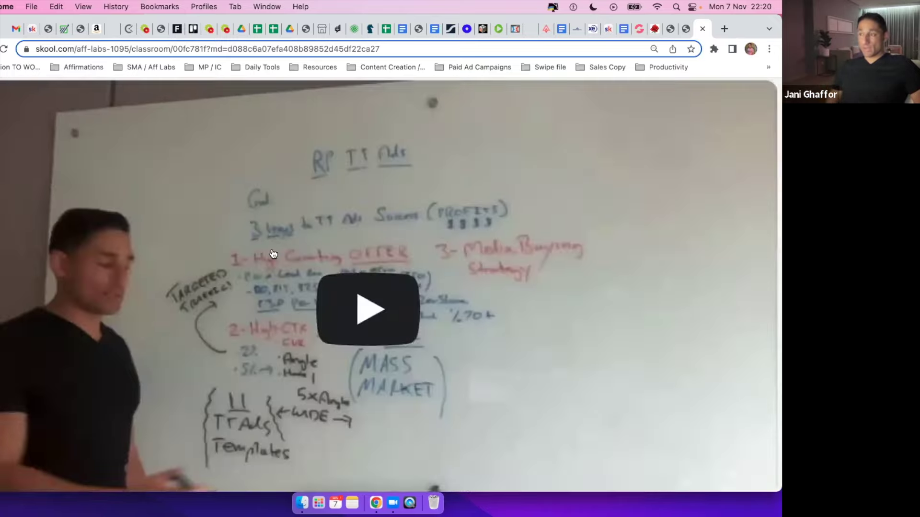